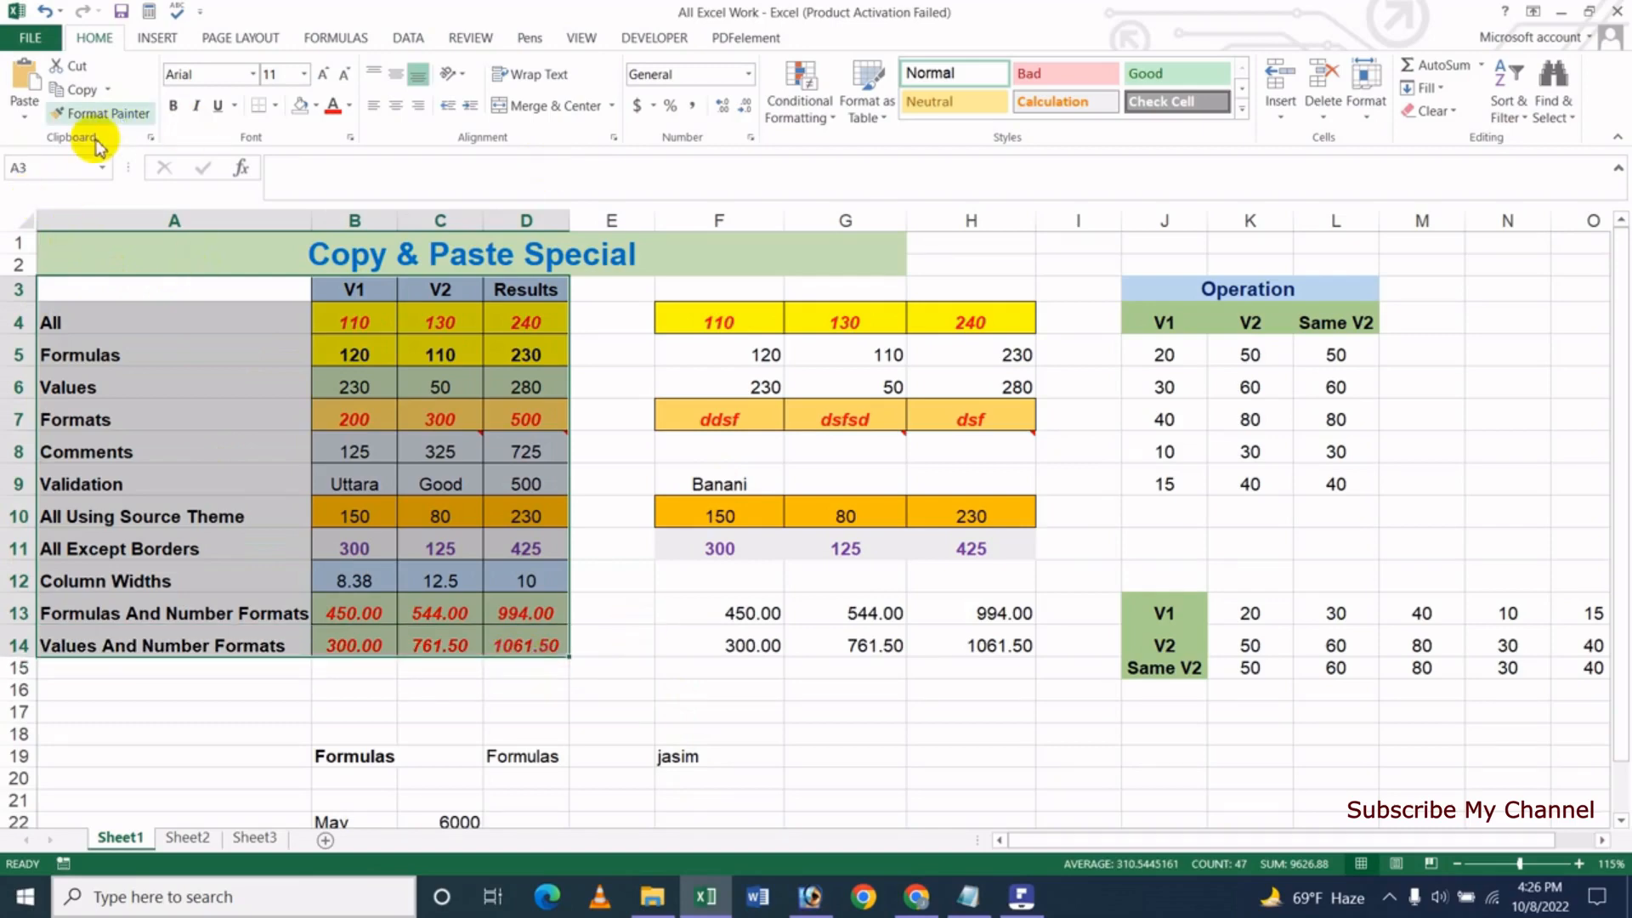
Copy the table A3:D14 from Sheet1 and paste it into a new worksheet starting at cell D6.
{"action": "left_click", "coordinate": [91, 100]}
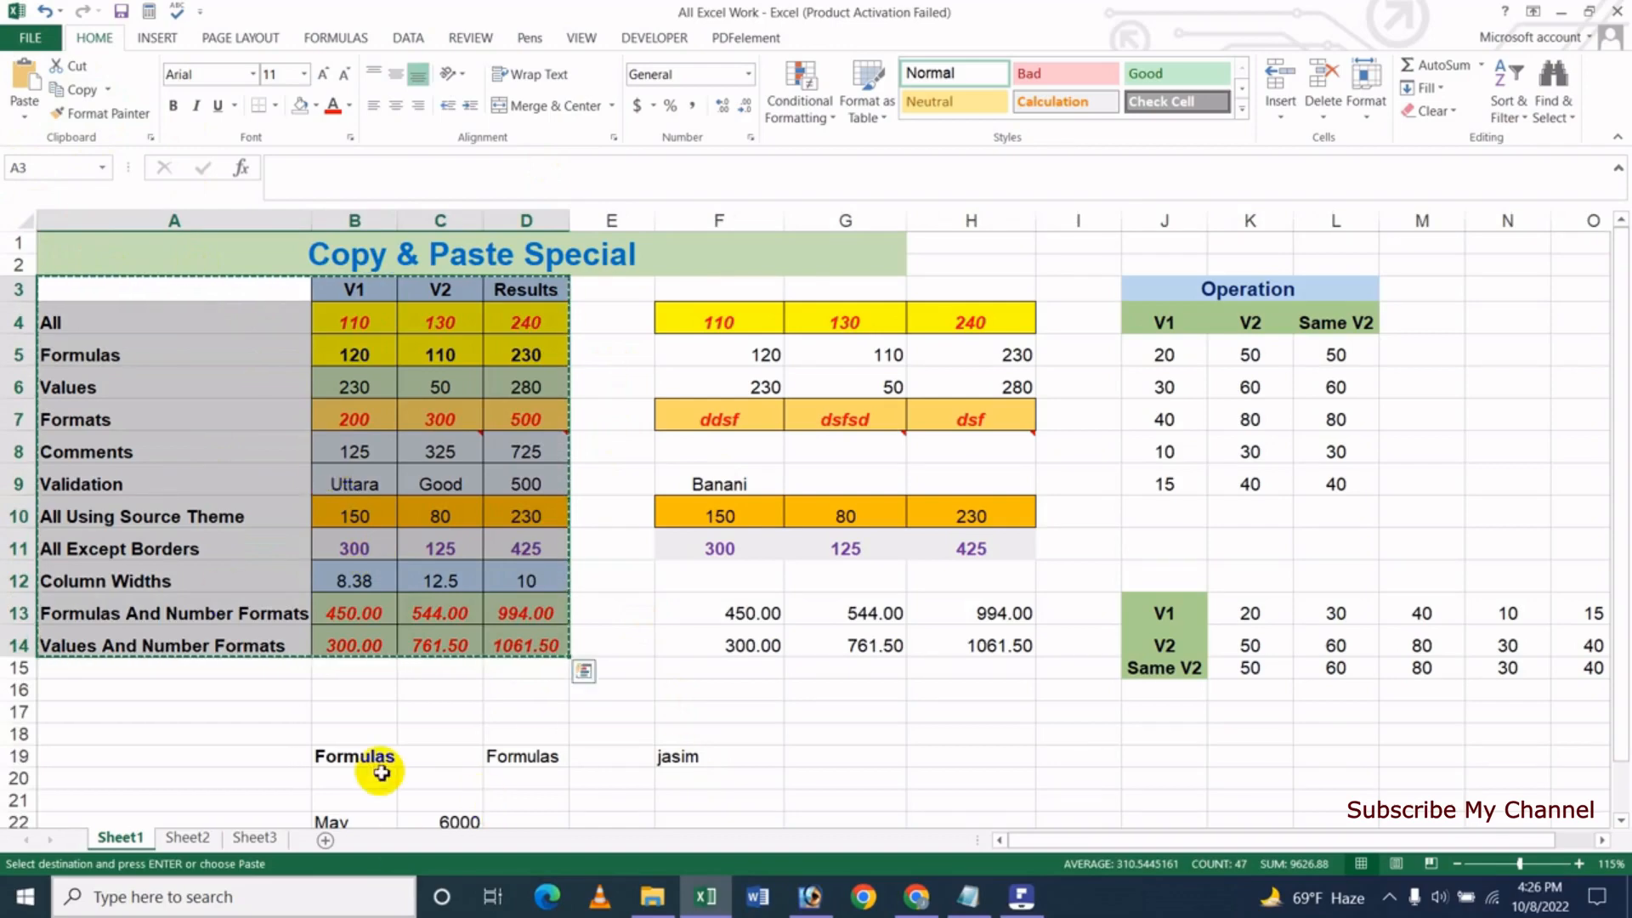
{"action": "left_click", "coordinate": [326, 840]}
{"action": "left_click", "coordinate": [315, 336]}
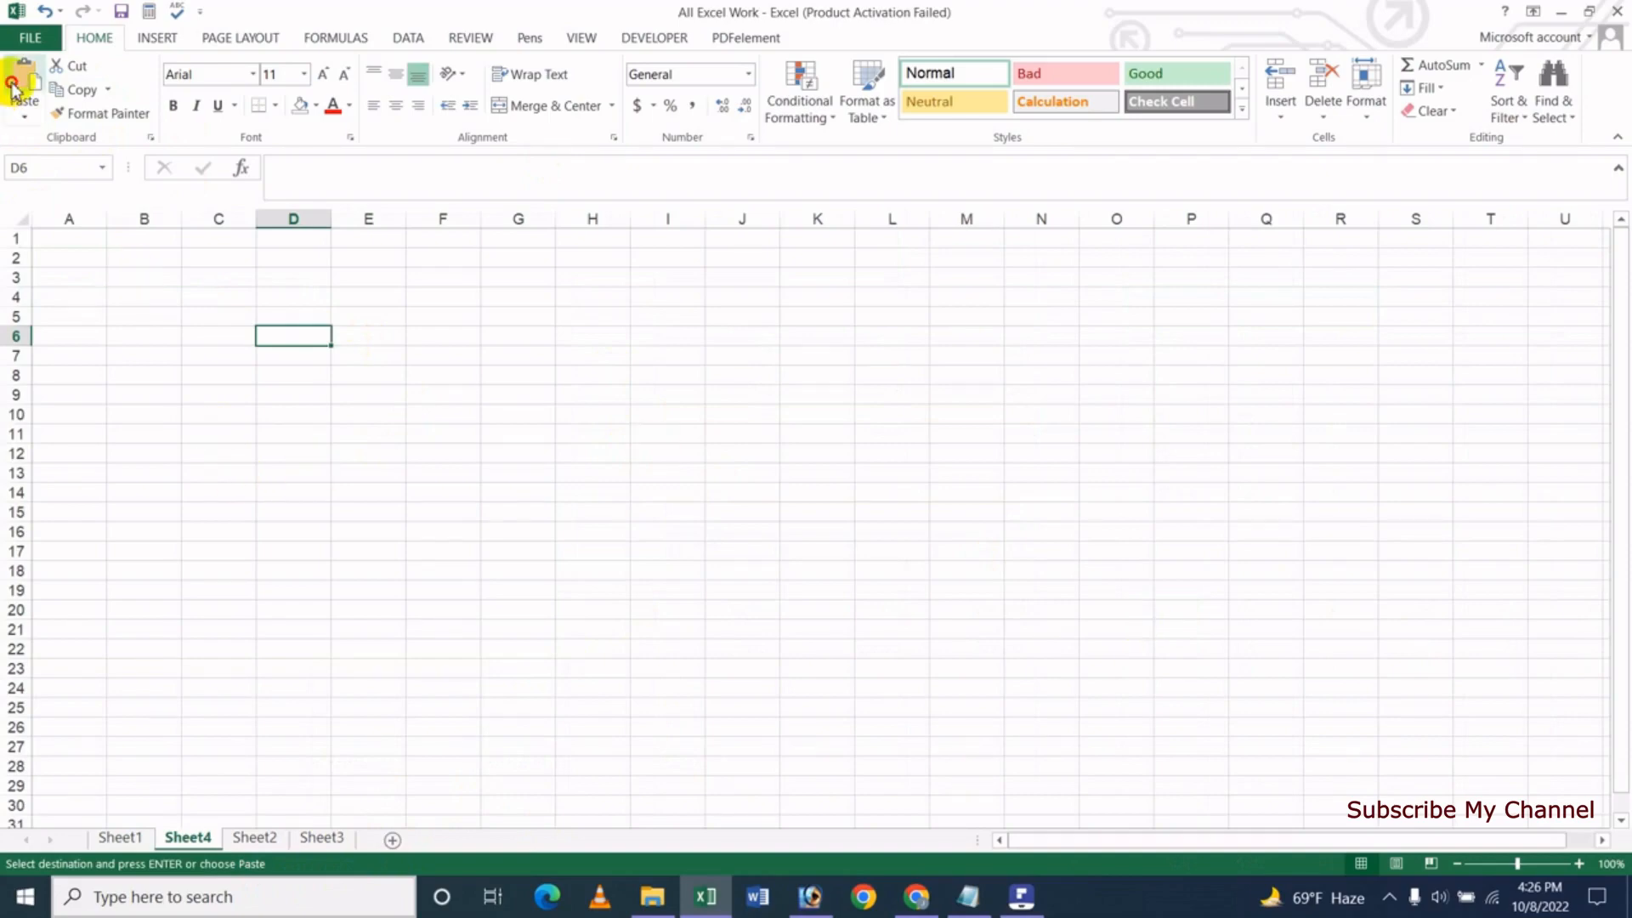
{"action": "left_click", "coordinate": [12, 85]}
{"action": "left_click", "coordinate": [744, 491]}
{"action": "left_click", "coordinate": [294, 433]}
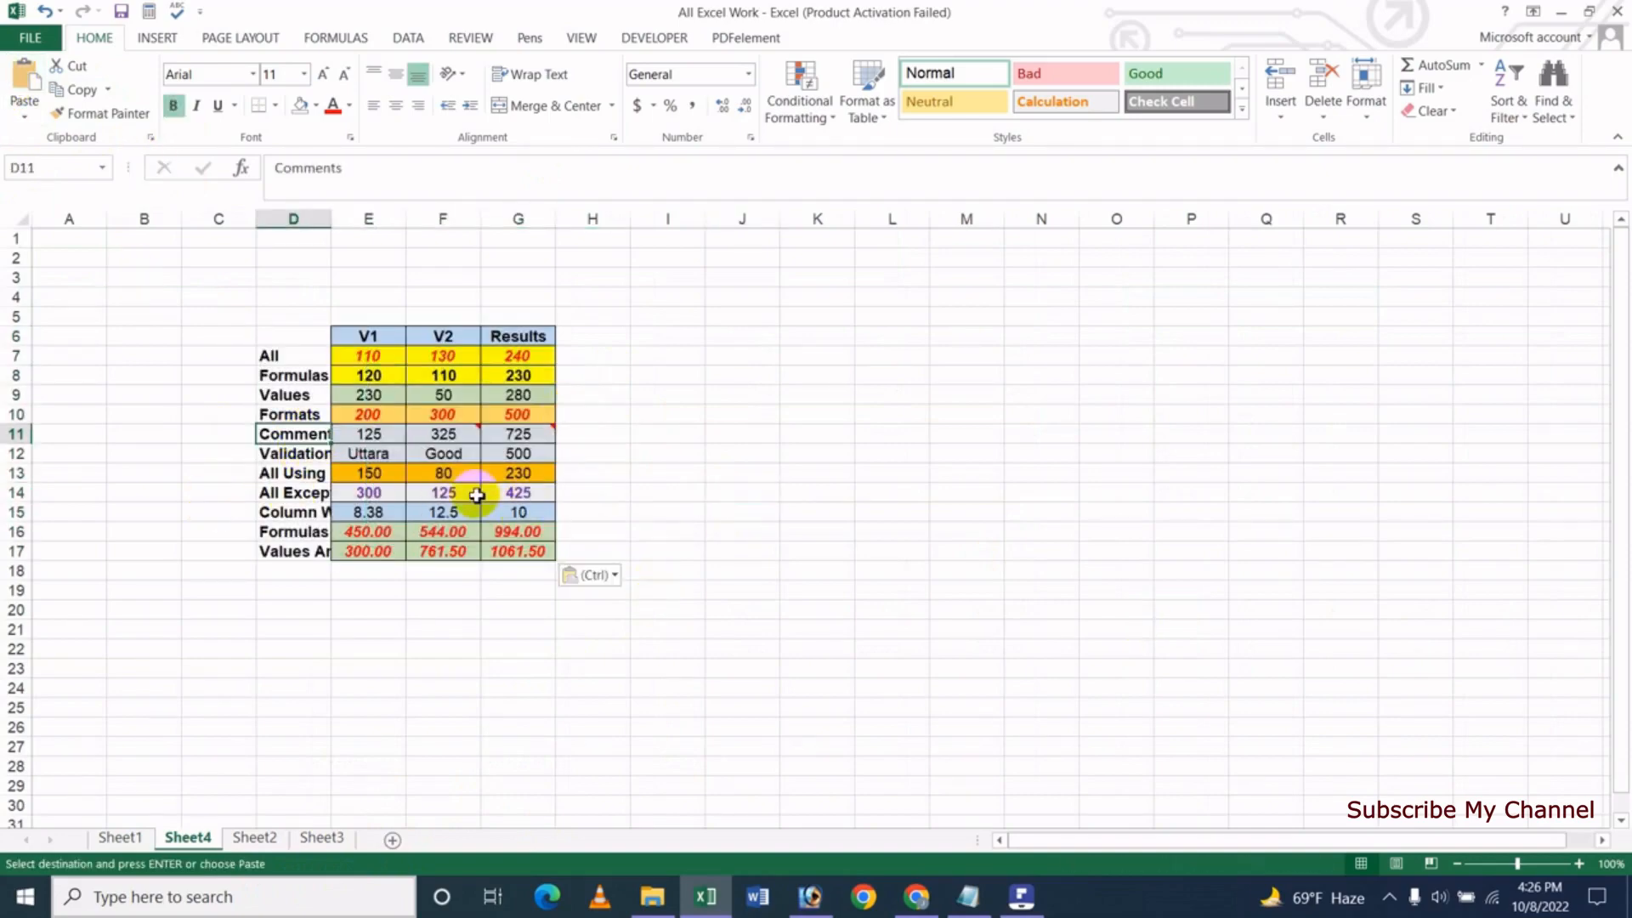
Overwrite cells in the pasted table with sample text: dgdfg in F11, dsfds in E9 and dsfds in D12.
{"action": "left_click", "coordinate": [445, 440]}
{"action": "type", "text": "dgdfg"}
{"action": "left_click", "coordinate": [438, 529]}
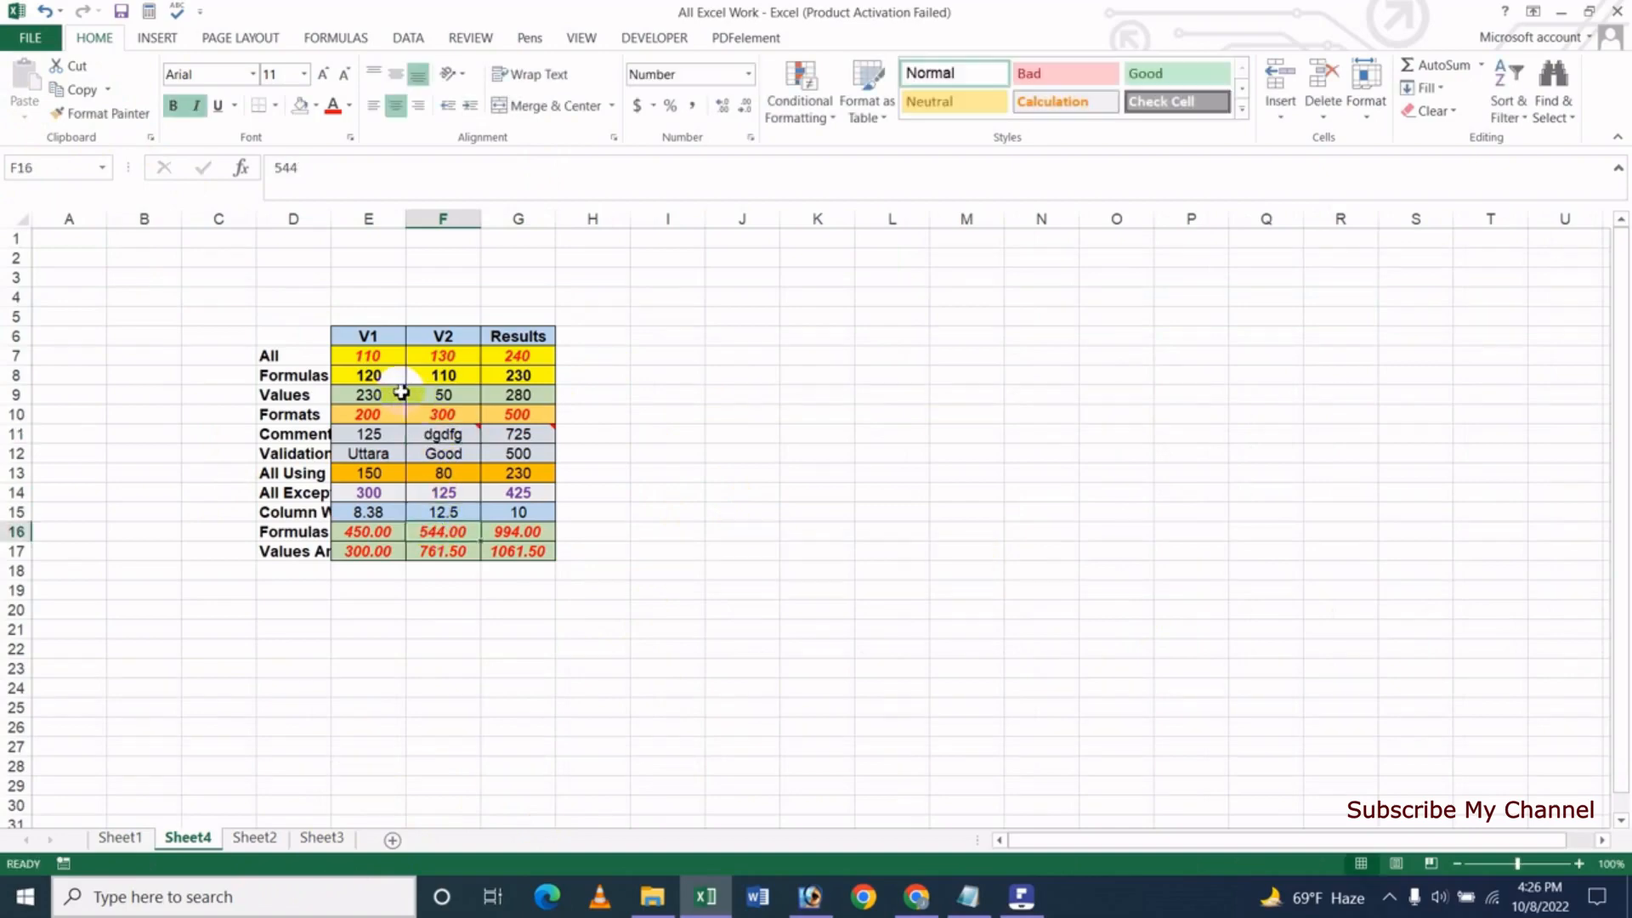
{"action": "left_click", "coordinate": [368, 394]}
{"action": "type", "text": "dsfds"}
{"action": "left_click", "coordinate": [293, 453]}
{"action": "type", "text": "dsfds"}
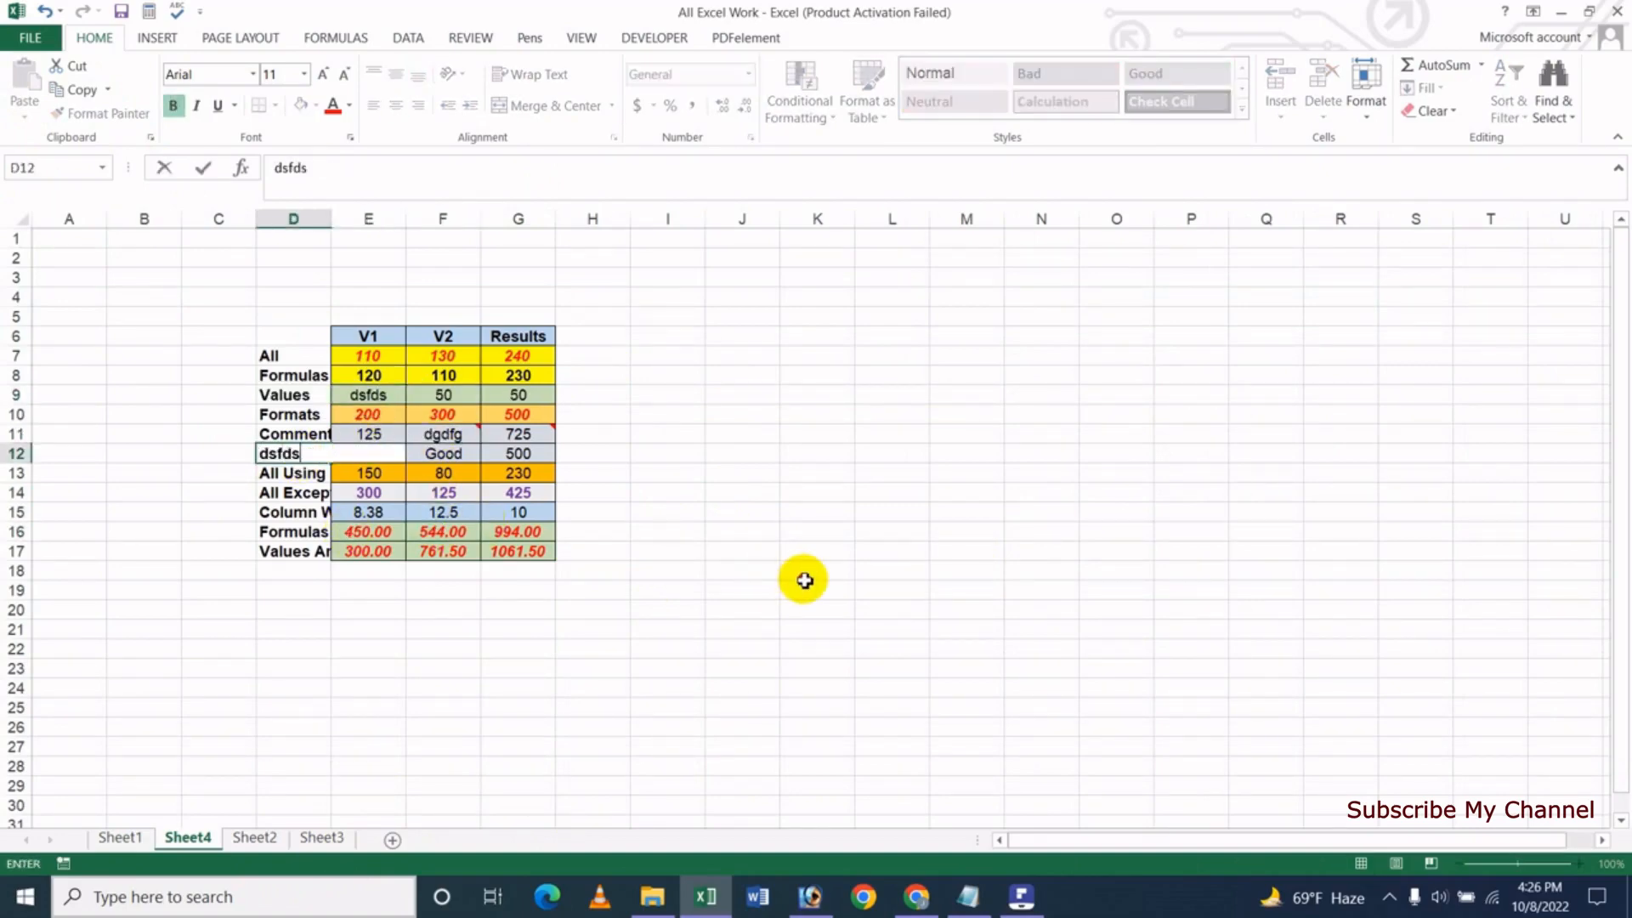
{"action": "left_click", "coordinate": [807, 572]}
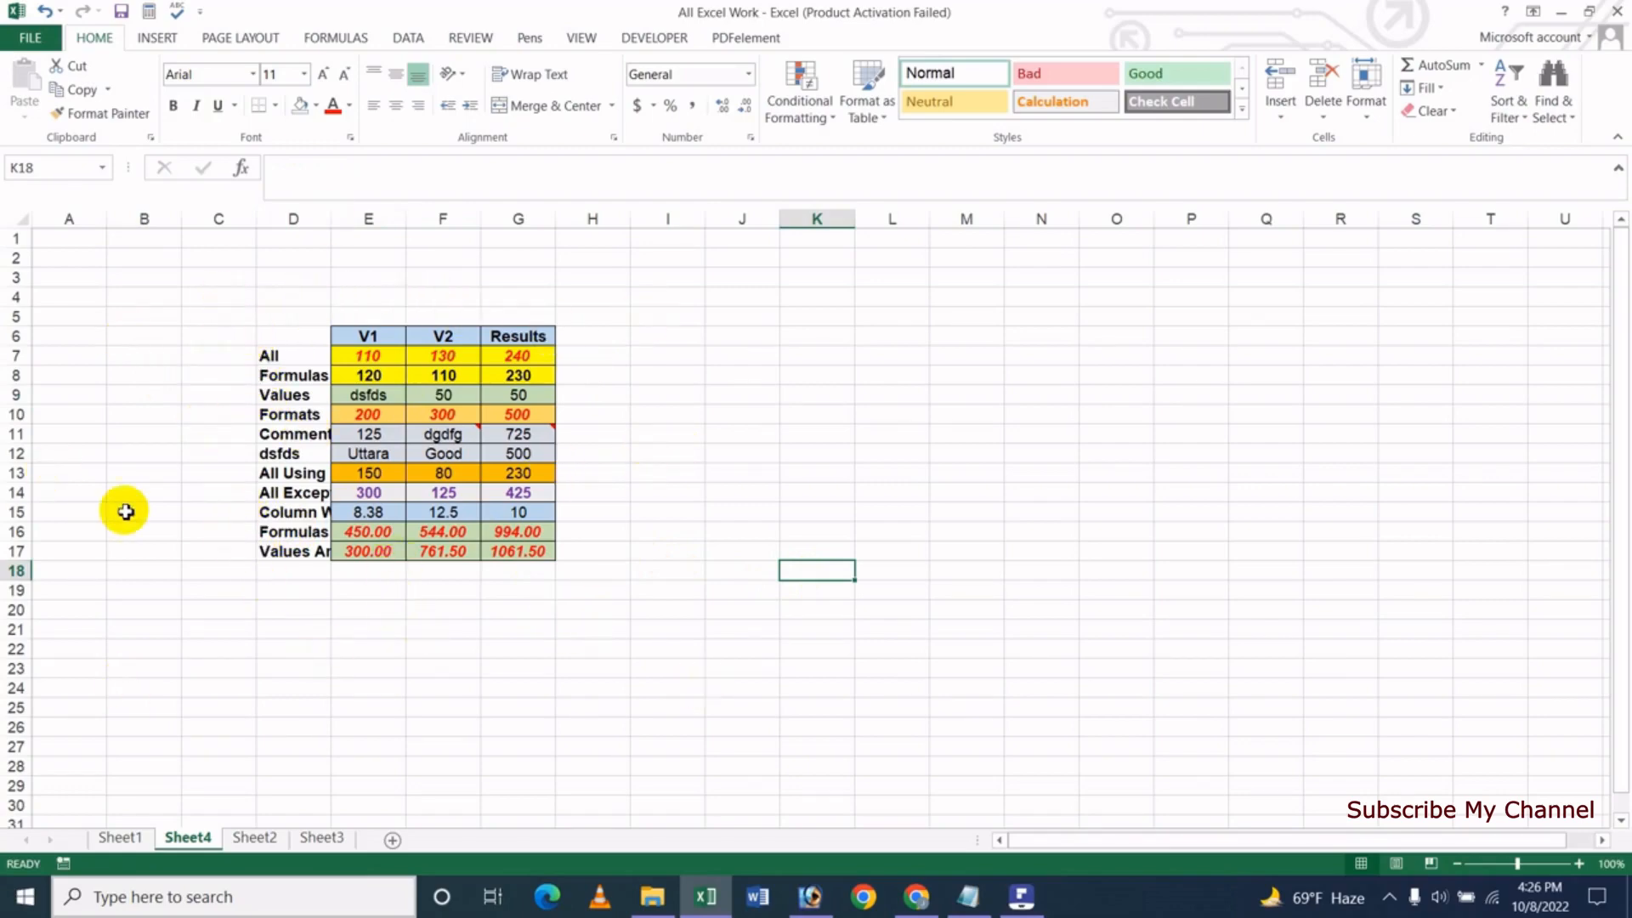
Copy the table A3:D14 on Sheet1 as a picture, with appearance as shown on screen and Picture format.
{"action": "left_click", "coordinate": [124, 838]}
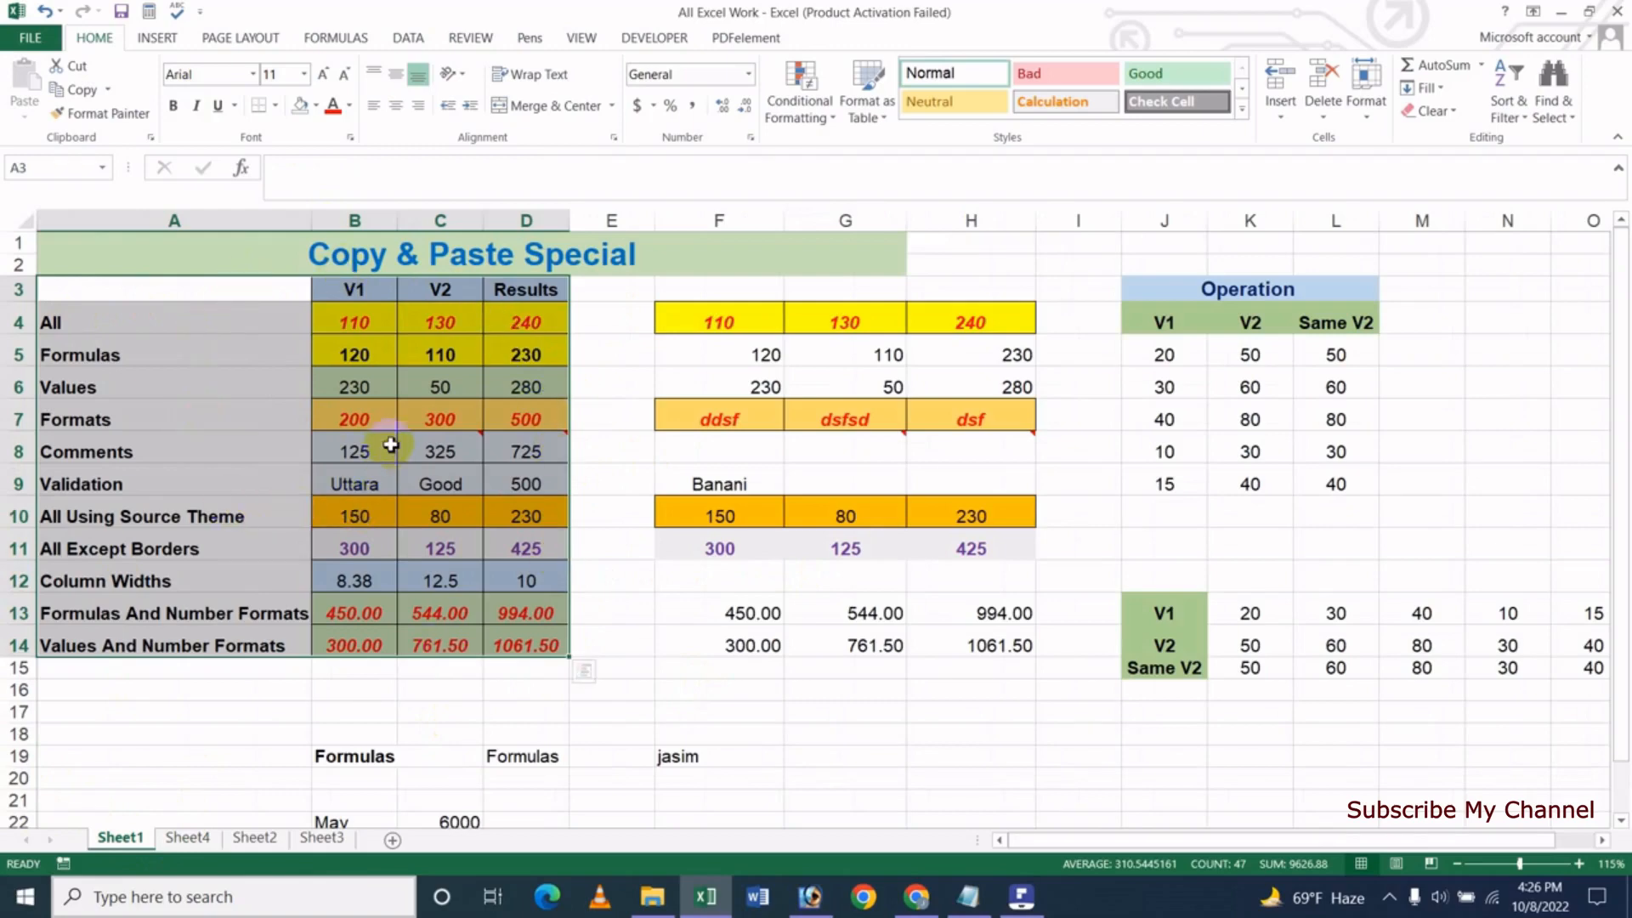
{"action": "left_click", "coordinate": [109, 90]}
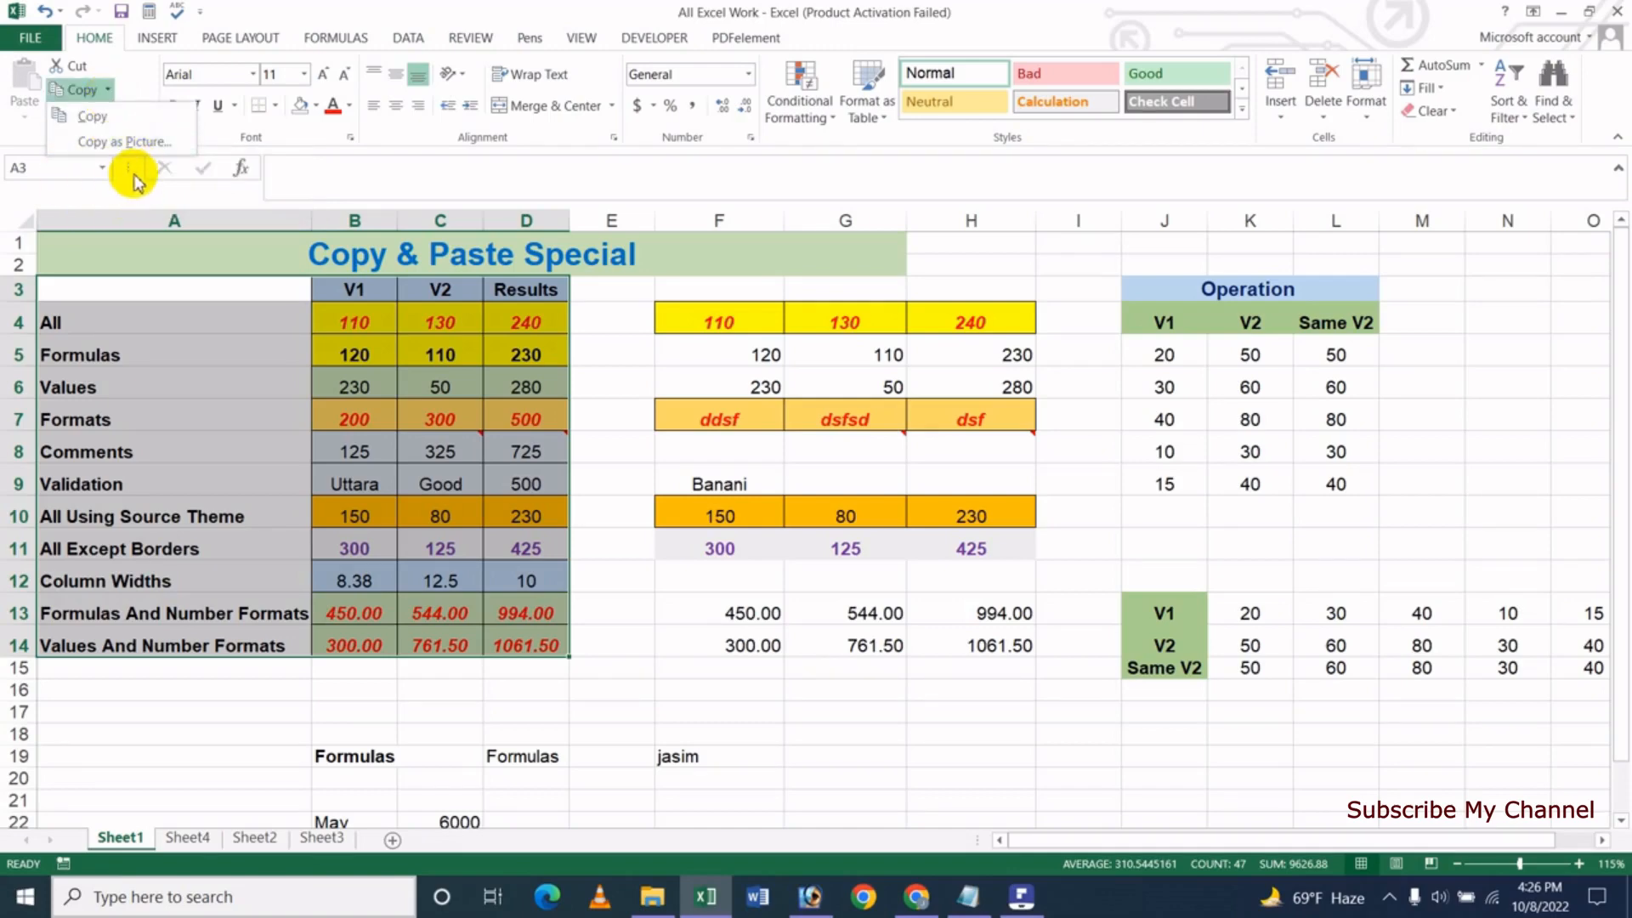
{"action": "left_click", "coordinate": [127, 143]}
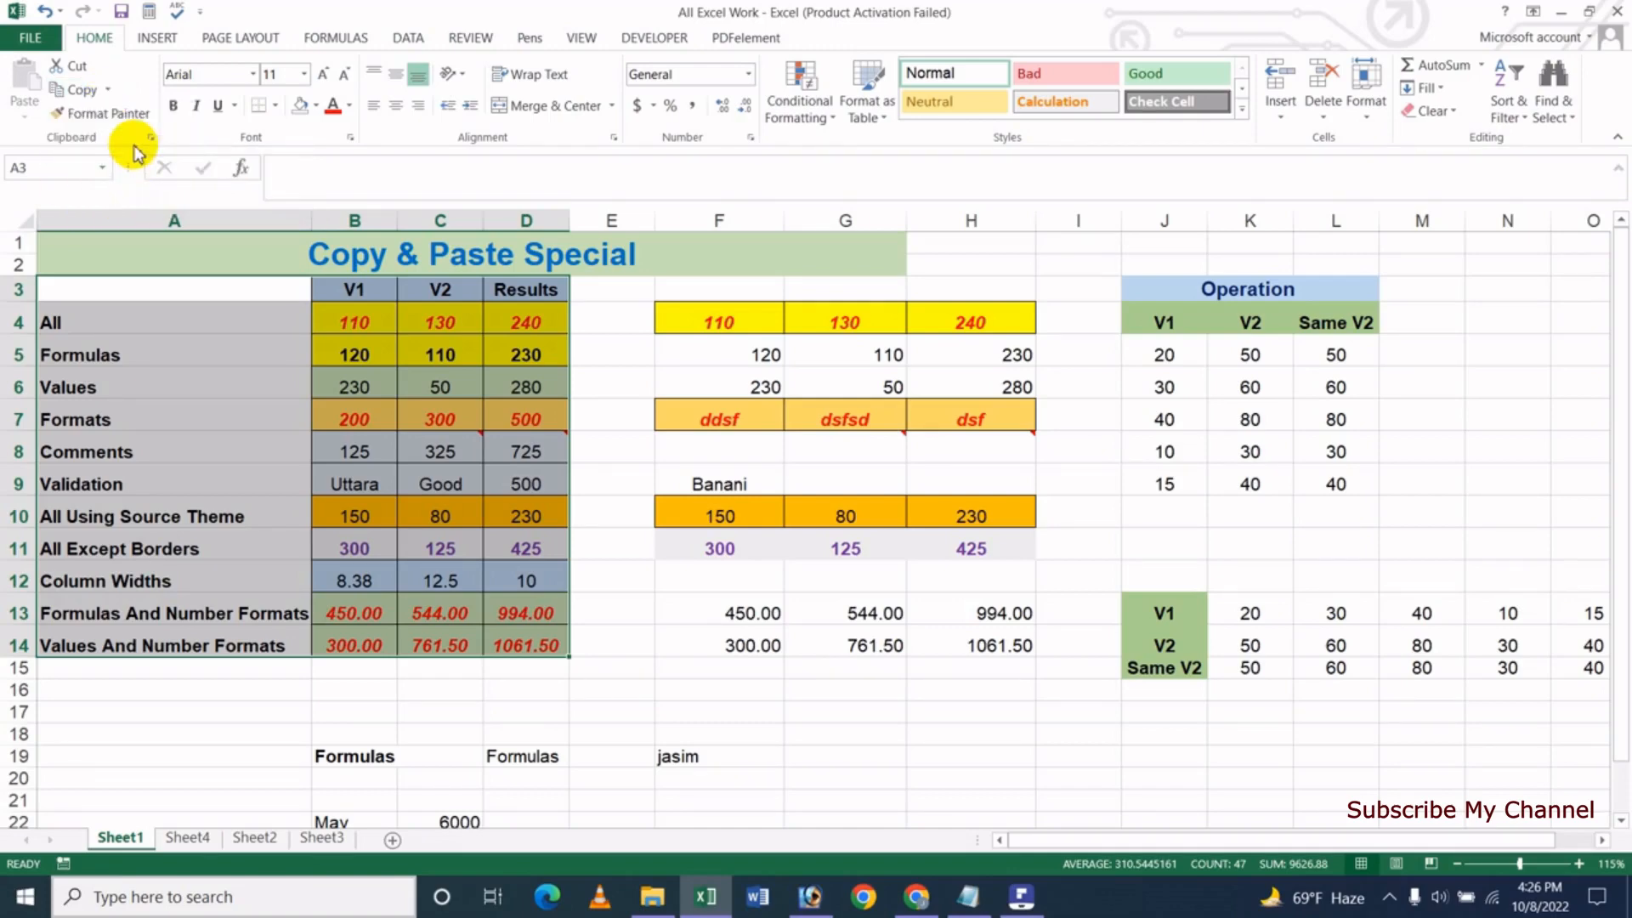
{"action": "left_click_drag", "start_coordinate": [379, 349], "coordinate": [667, 383]}
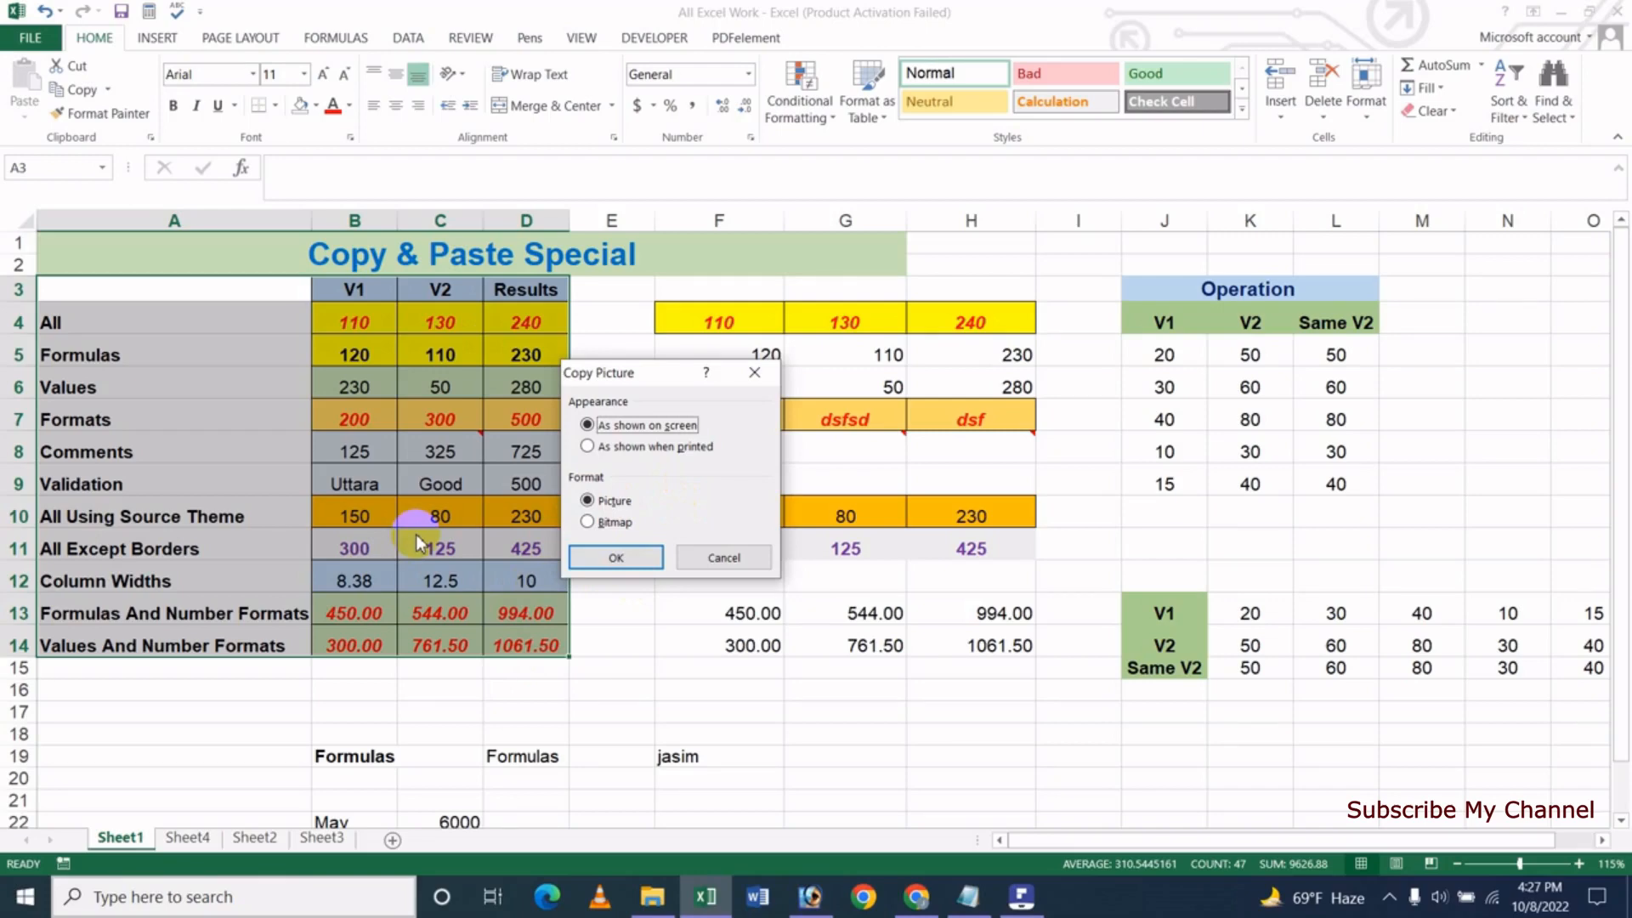
{"action": "left_click", "coordinate": [630, 448]}
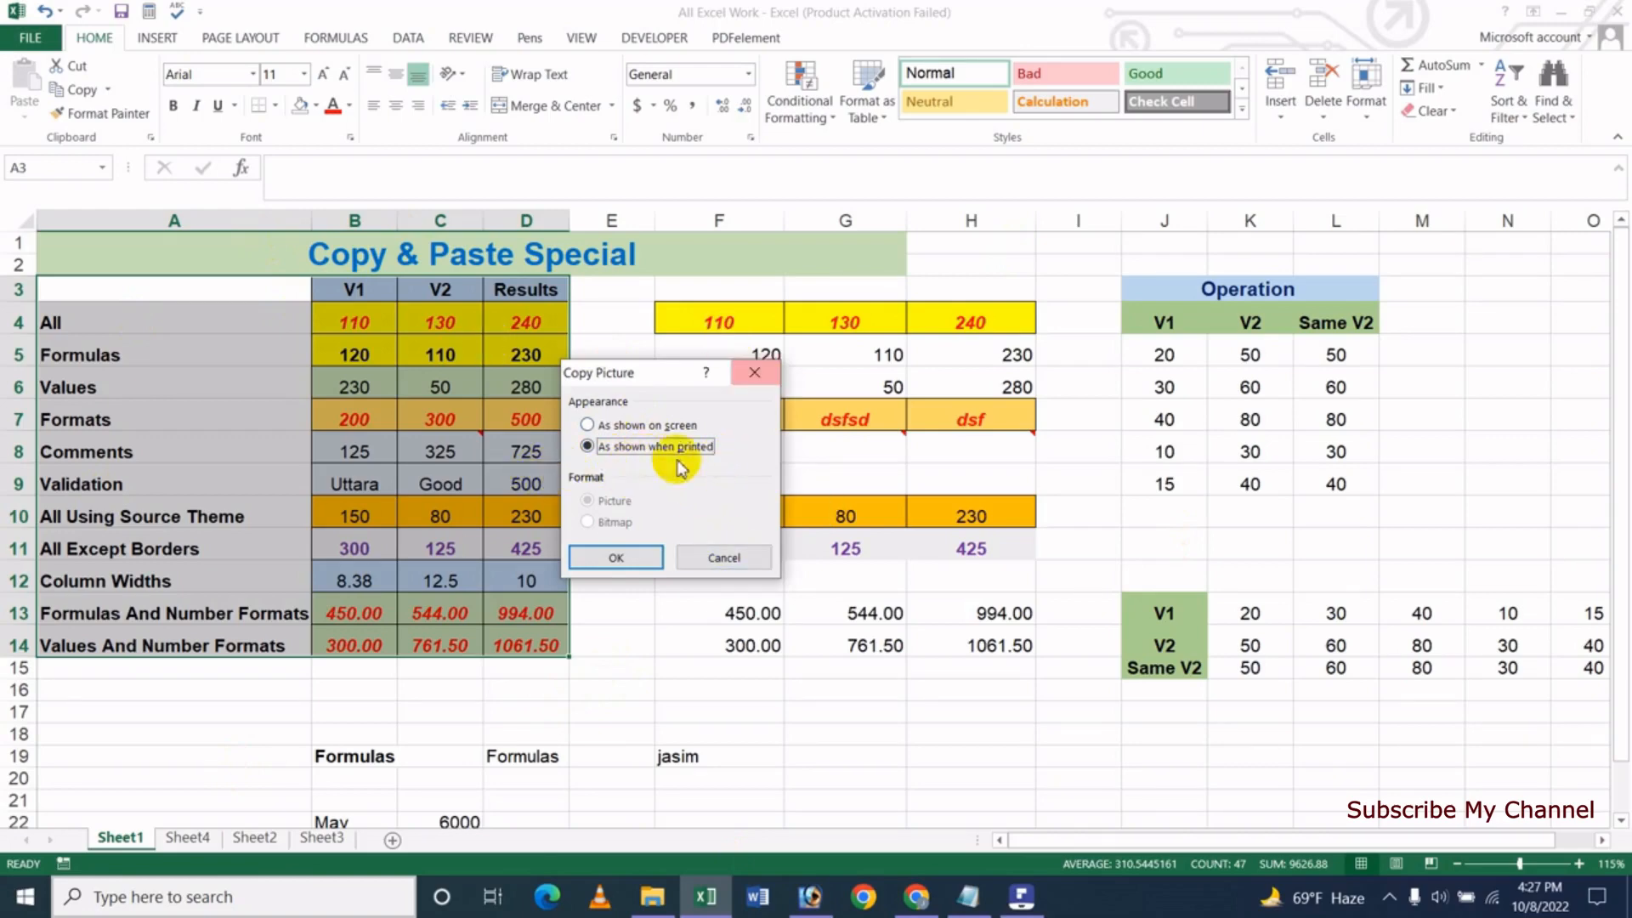
{"action": "left_click", "coordinate": [626, 428]}
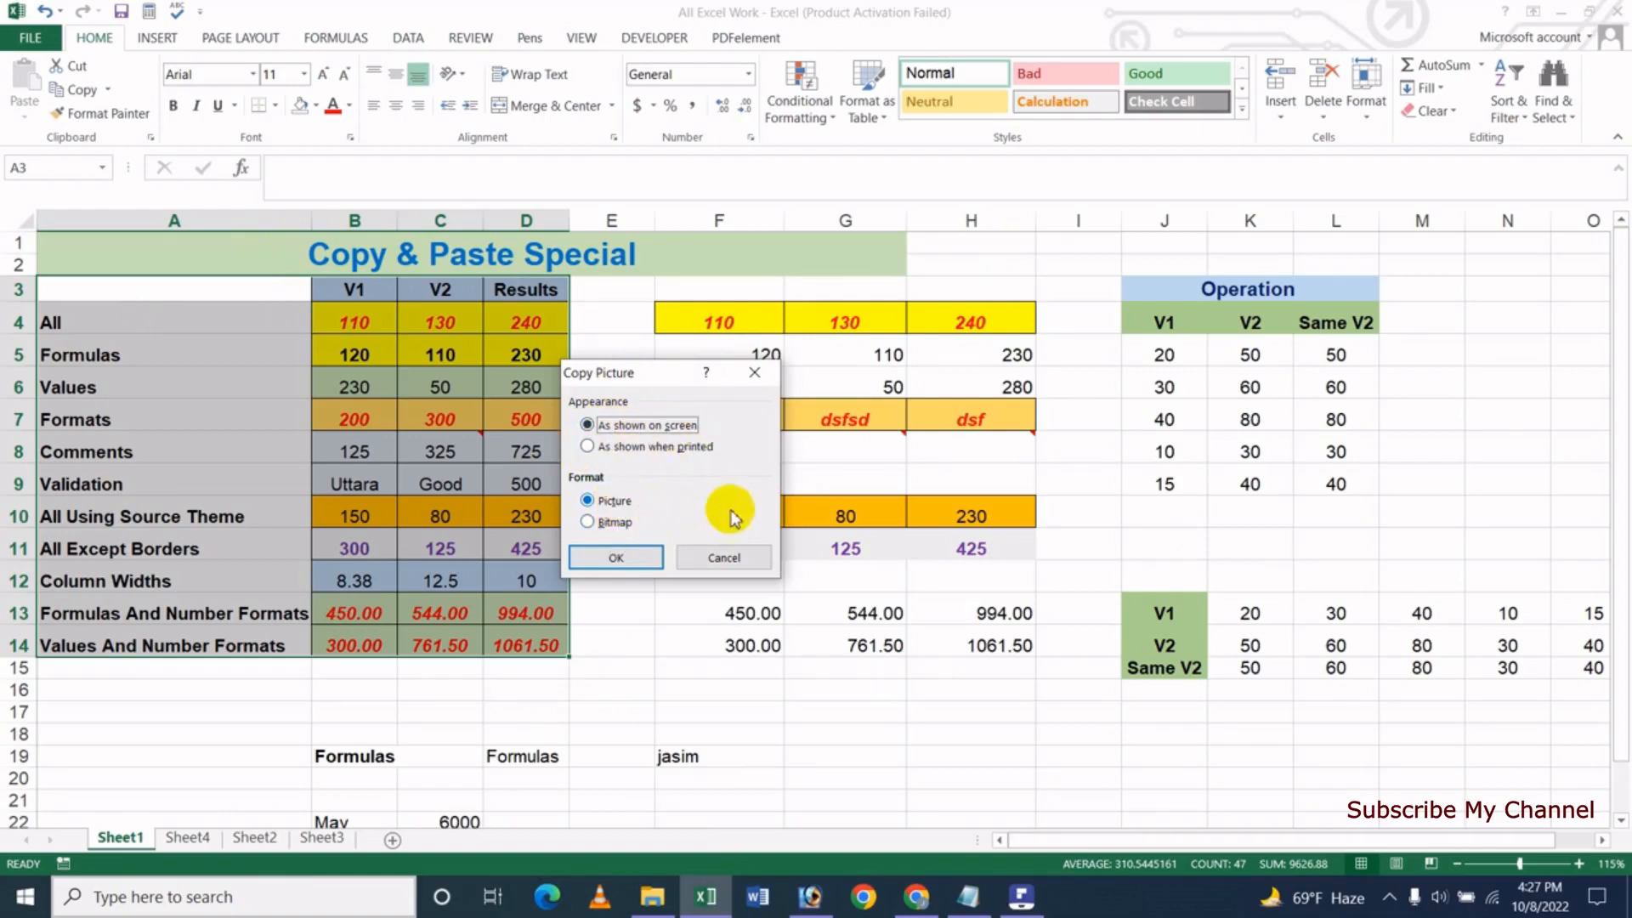
{"action": "left_click", "coordinate": [616, 558]}
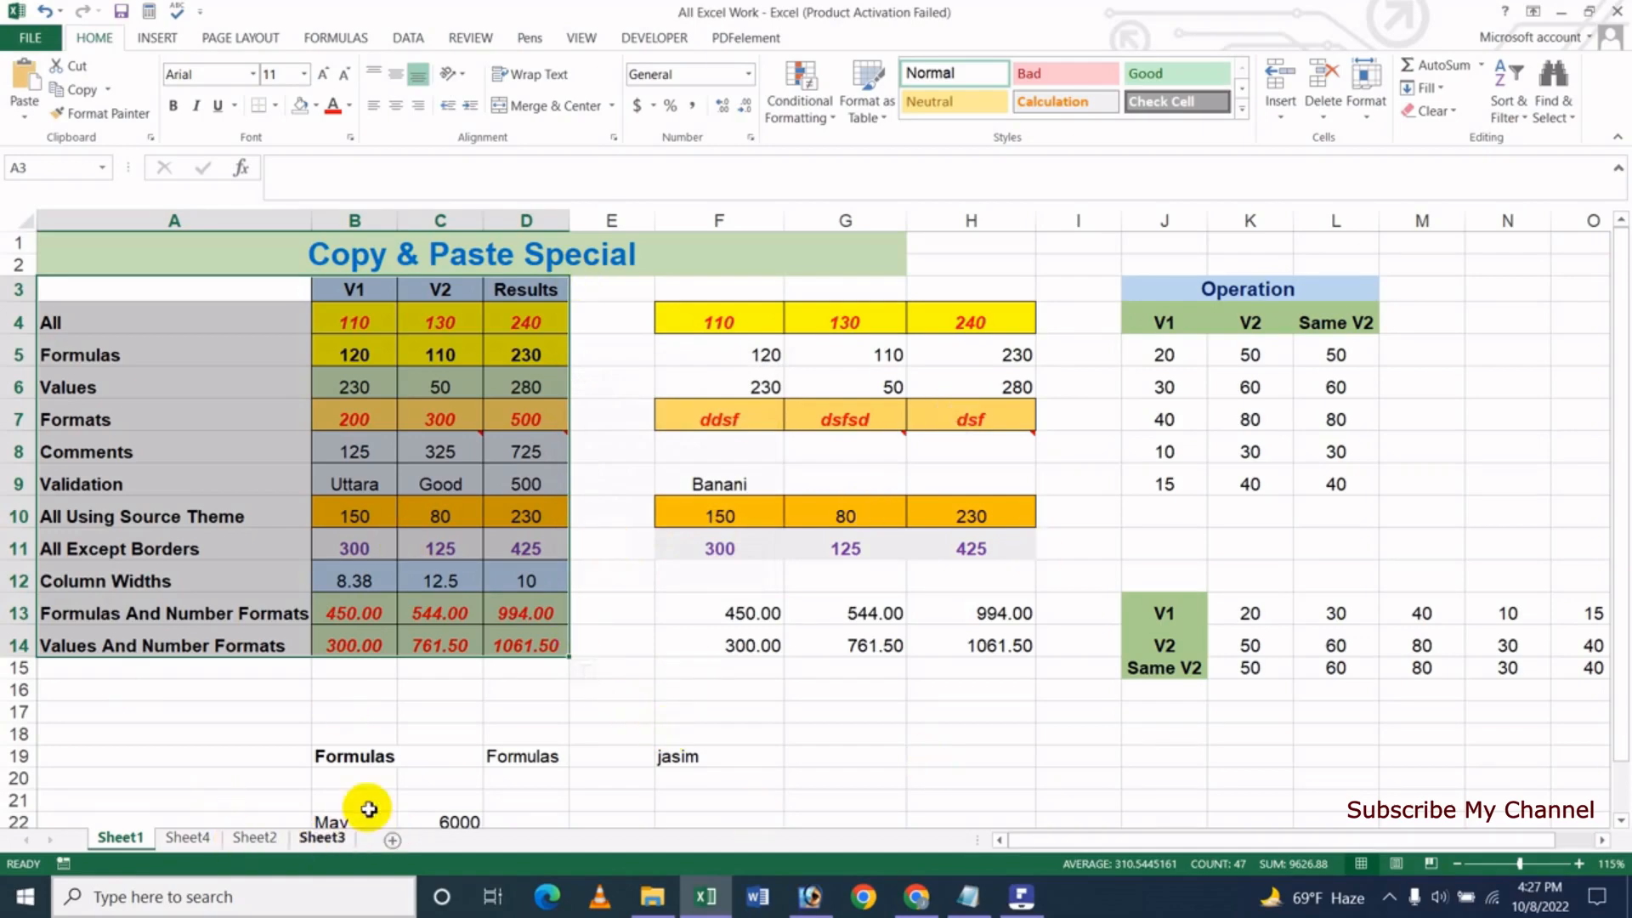
Paste the copied table picture on Sheet4 at cell J7.
{"action": "left_click", "coordinate": [322, 838]}
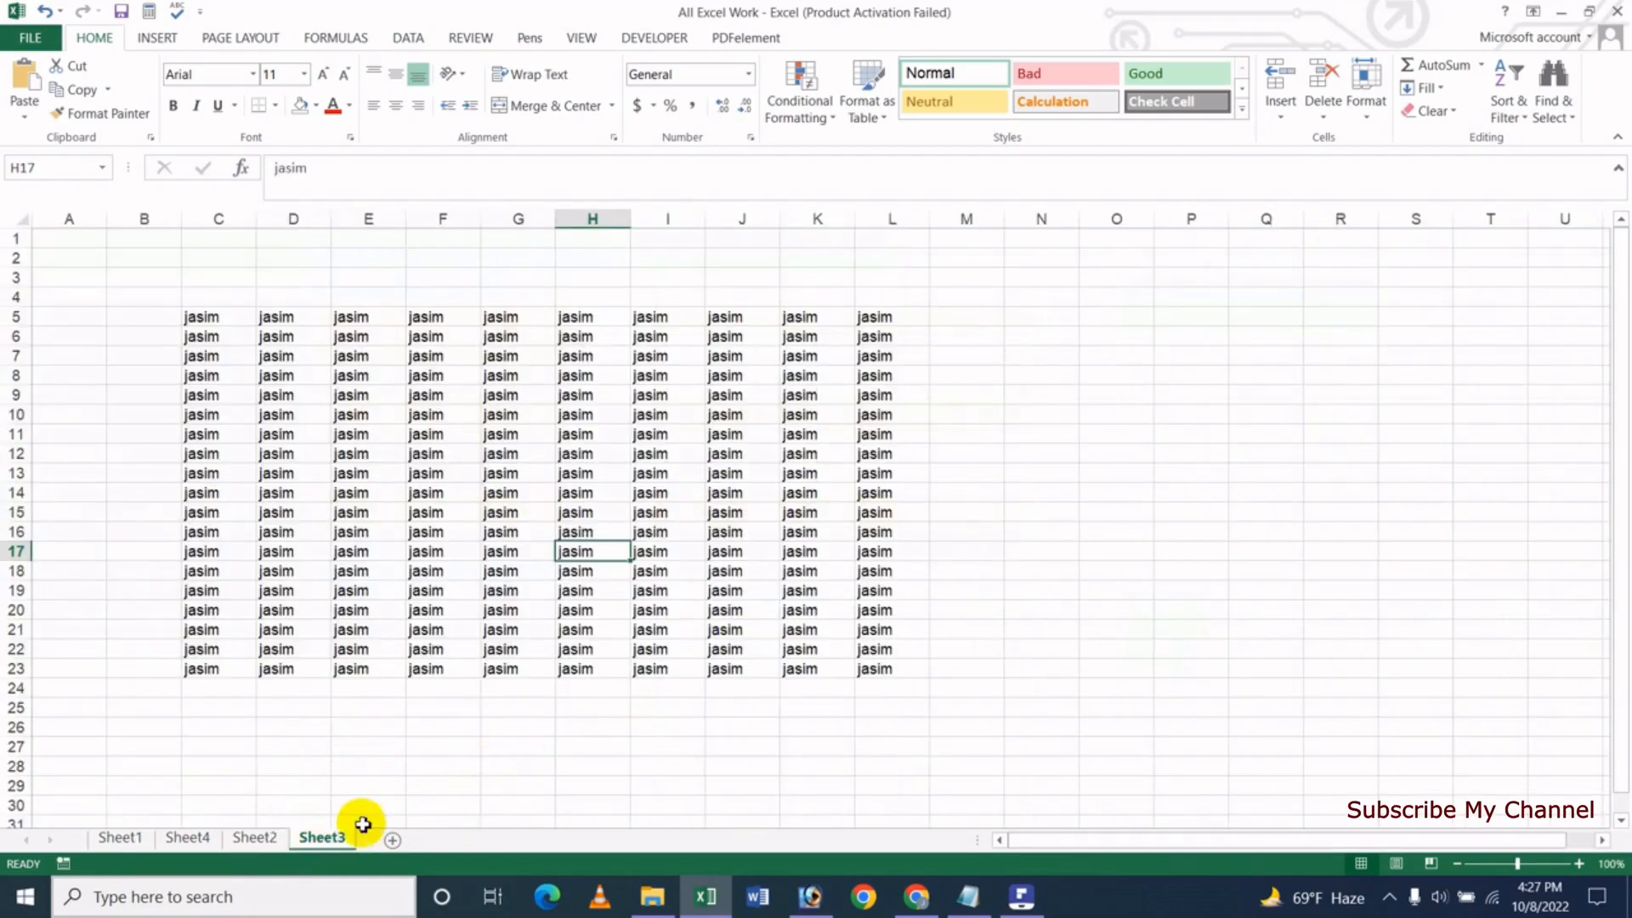
{"action": "left_click", "coordinate": [259, 837]}
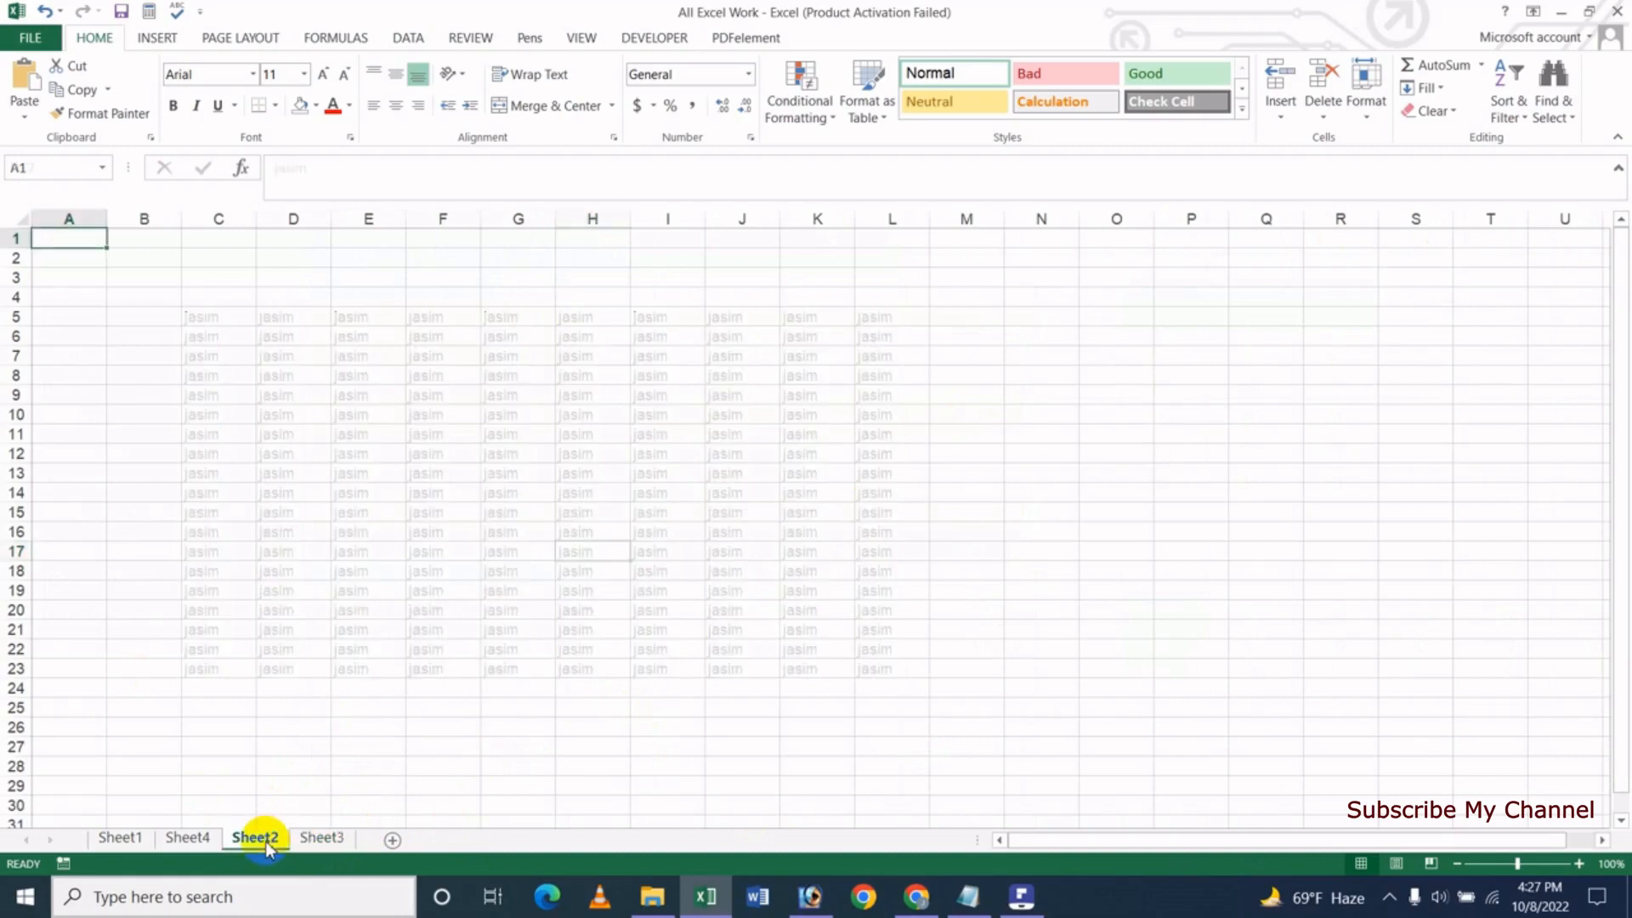
{"action": "left_click", "coordinate": [189, 838]}
{"action": "left_click", "coordinate": [776, 365]}
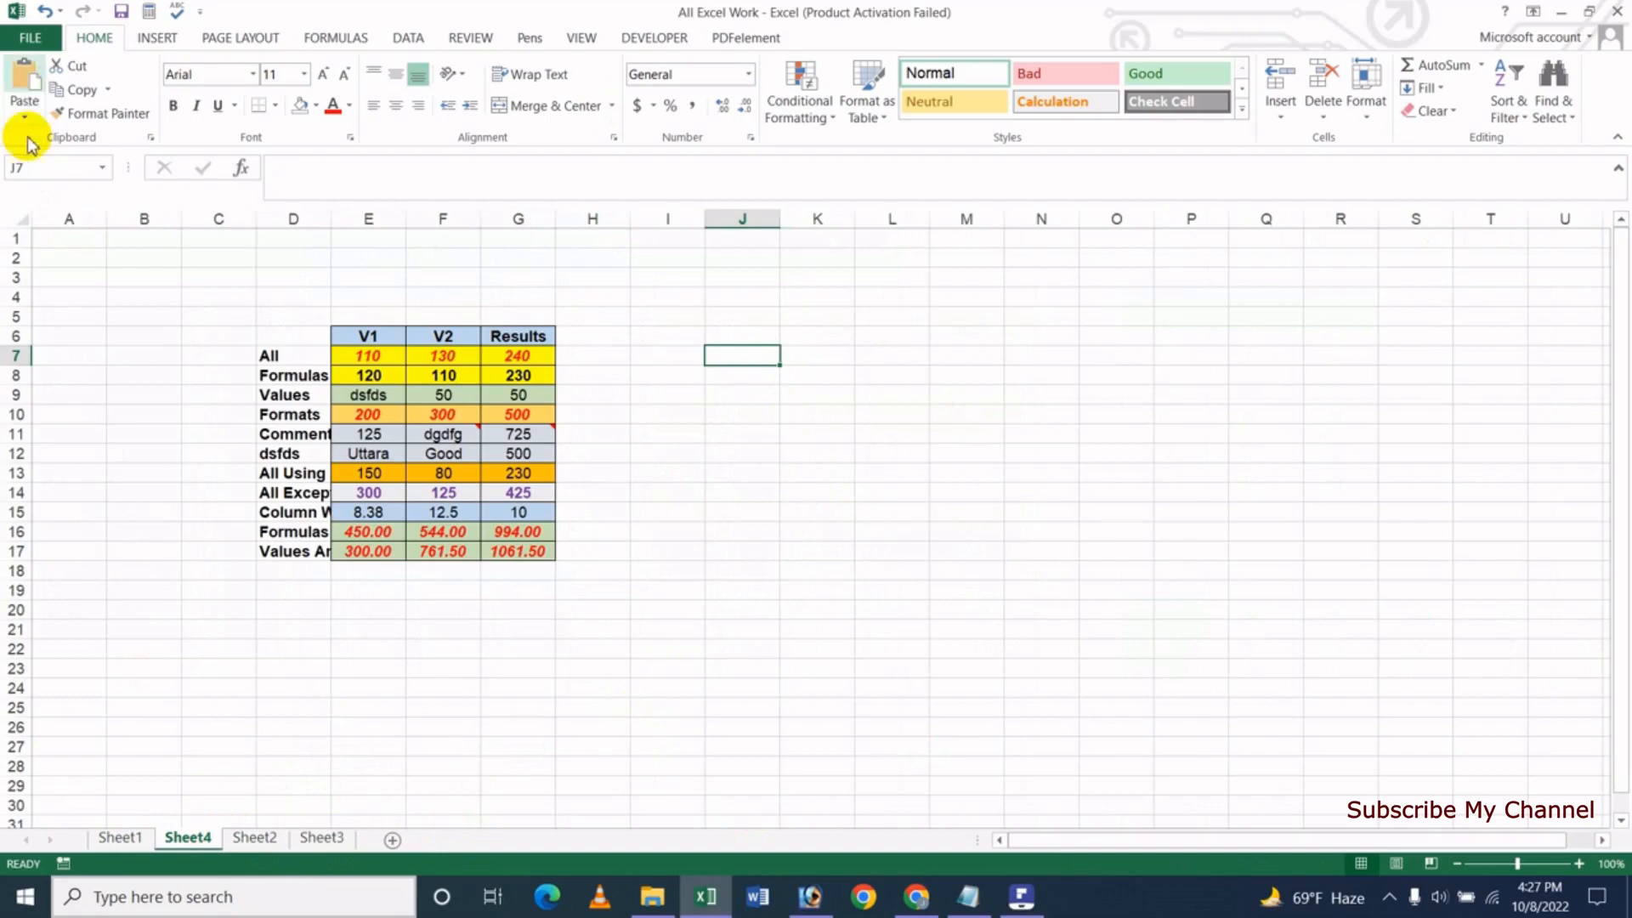
{"action": "left_click", "coordinate": [25, 85]}
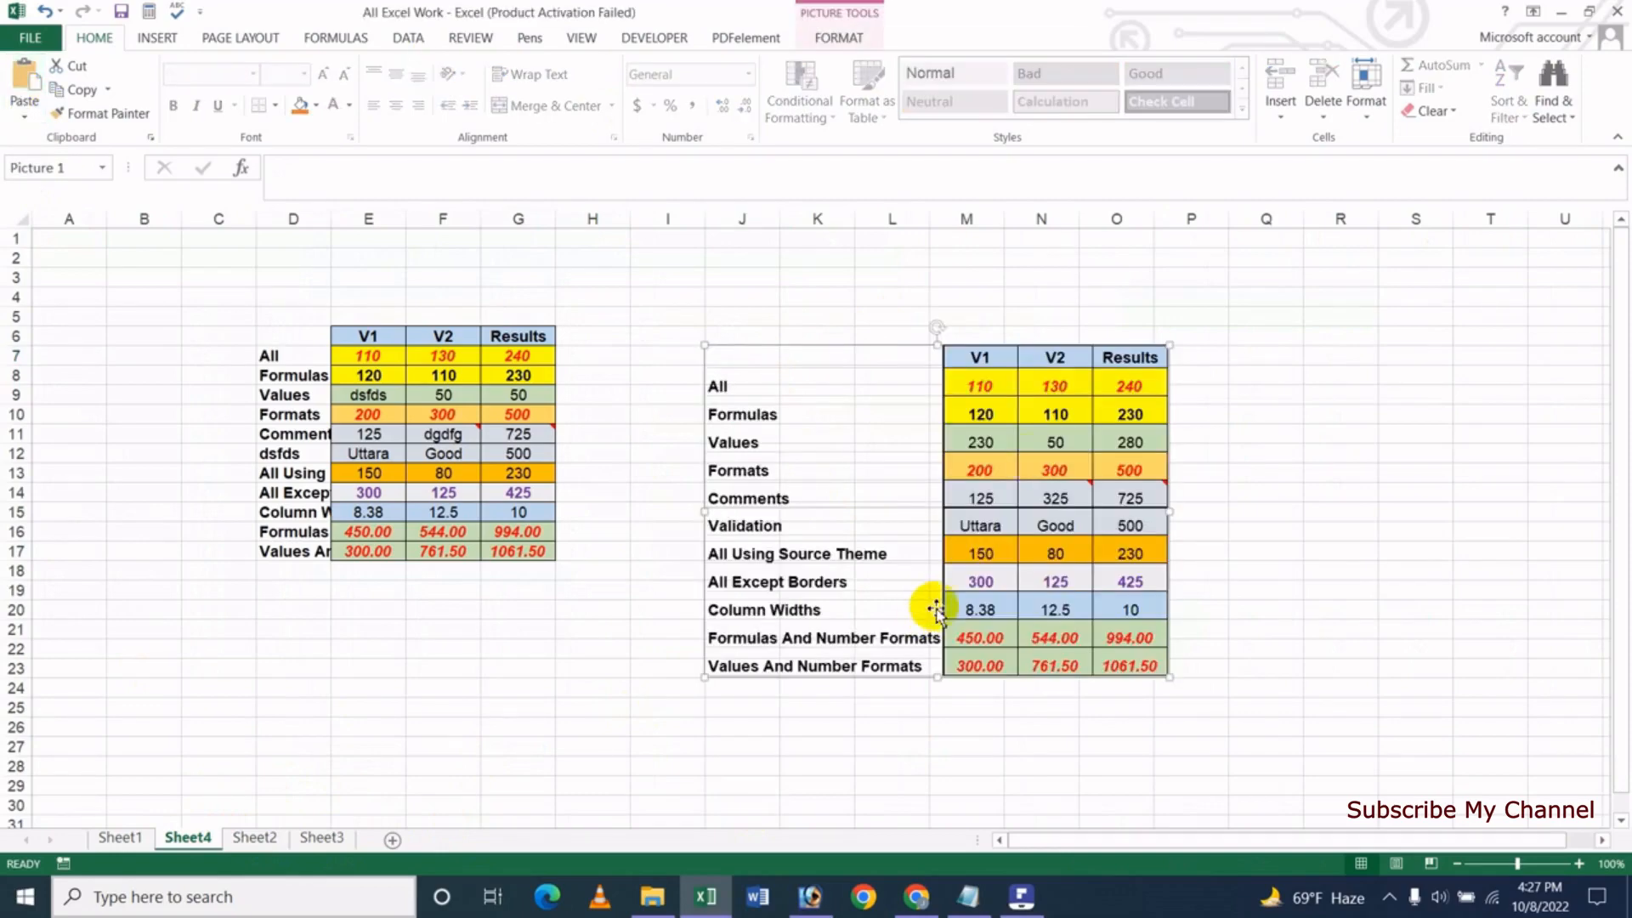
Shrink the table picture on Sheet4 and place it beside the cell table, around columns K to M and rows 8 to 16.
{"action": "left_click_drag", "start_coordinate": [885, 438], "coordinate": [788, 406]}
{"action": "left_click_drag", "start_coordinate": [517, 358], "coordinate": [814, 412]}
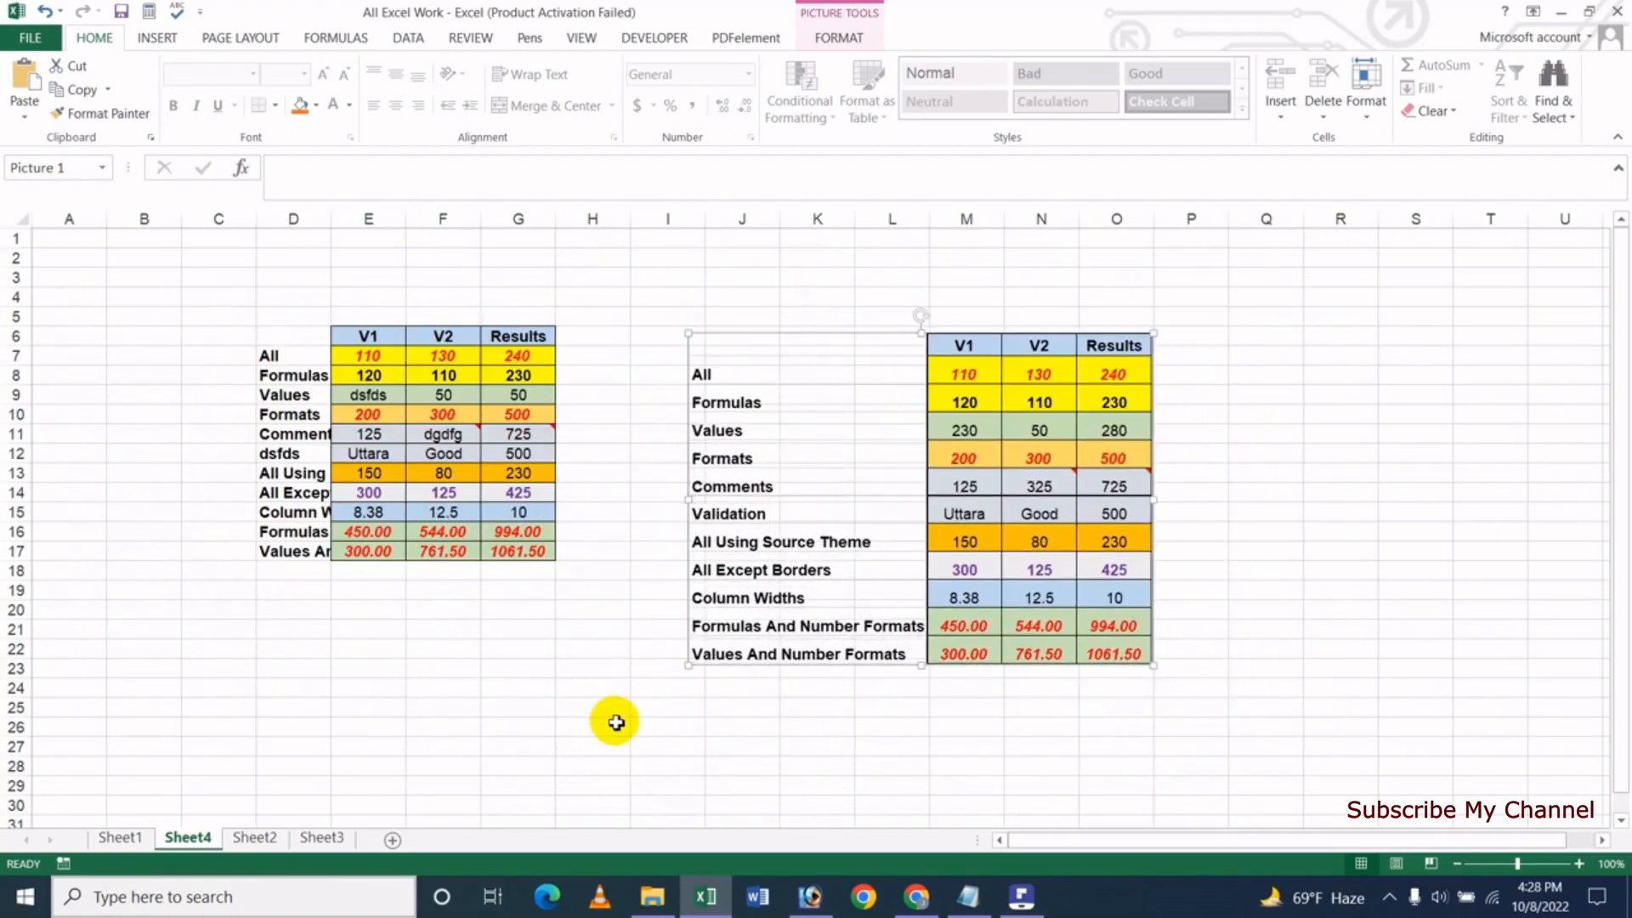
{"action": "left_click_drag", "start_coordinate": [687, 670], "coordinate": [888, 554]}
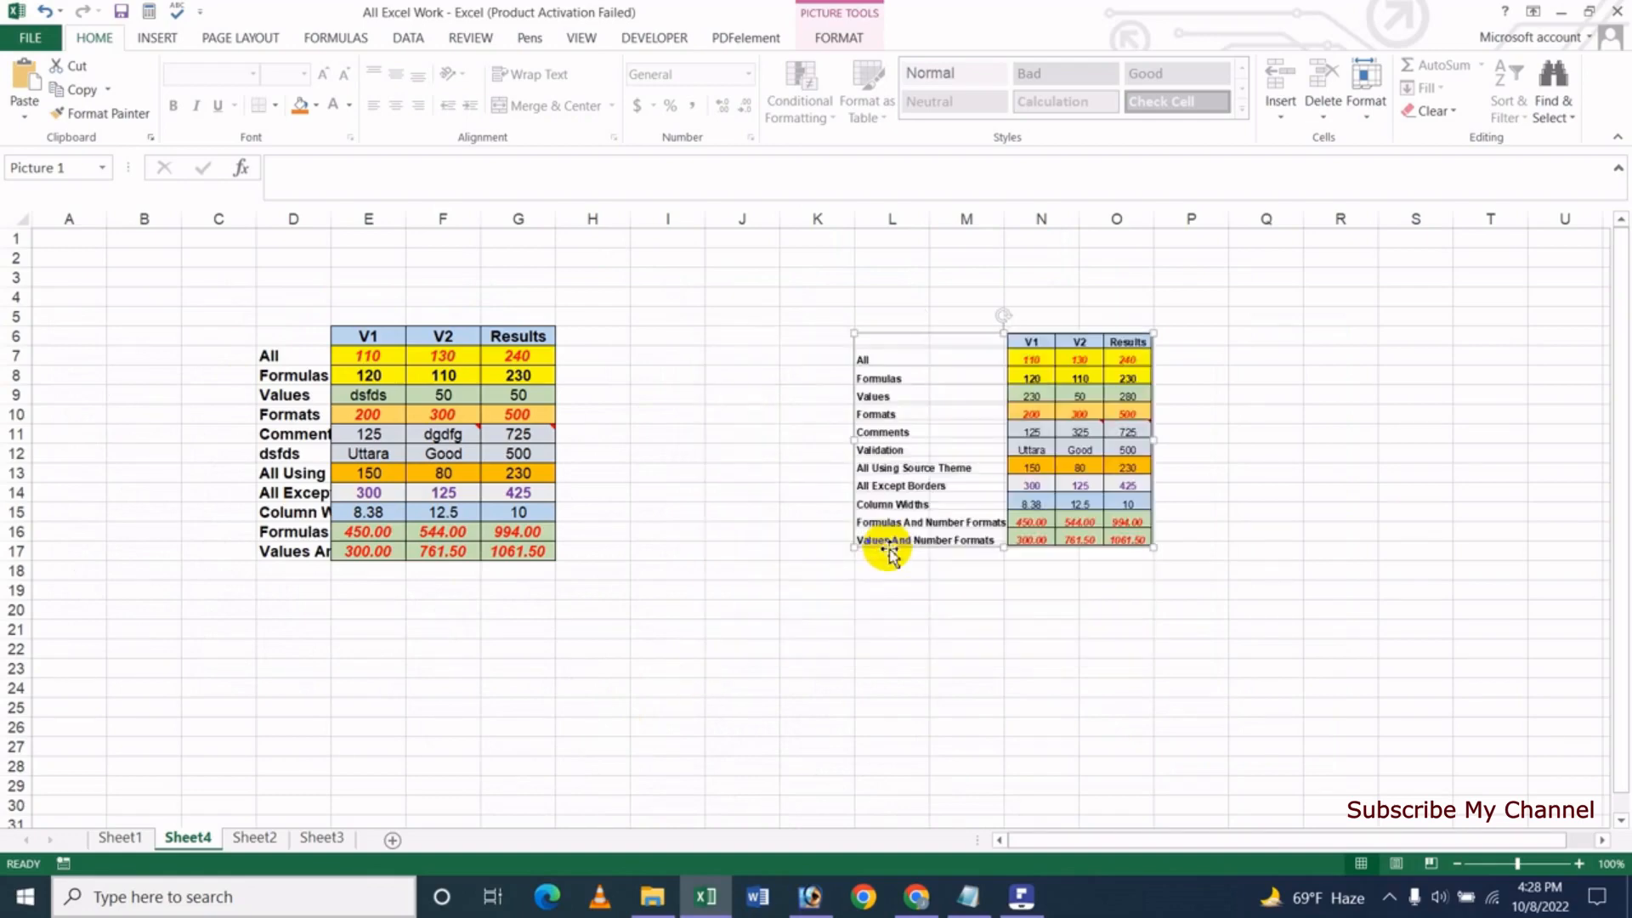
{"action": "left_click_drag", "start_coordinate": [1155, 334], "coordinate": [1081, 375]}
{"action": "left_click_drag", "start_coordinate": [1006, 493], "coordinate": [920, 476]}
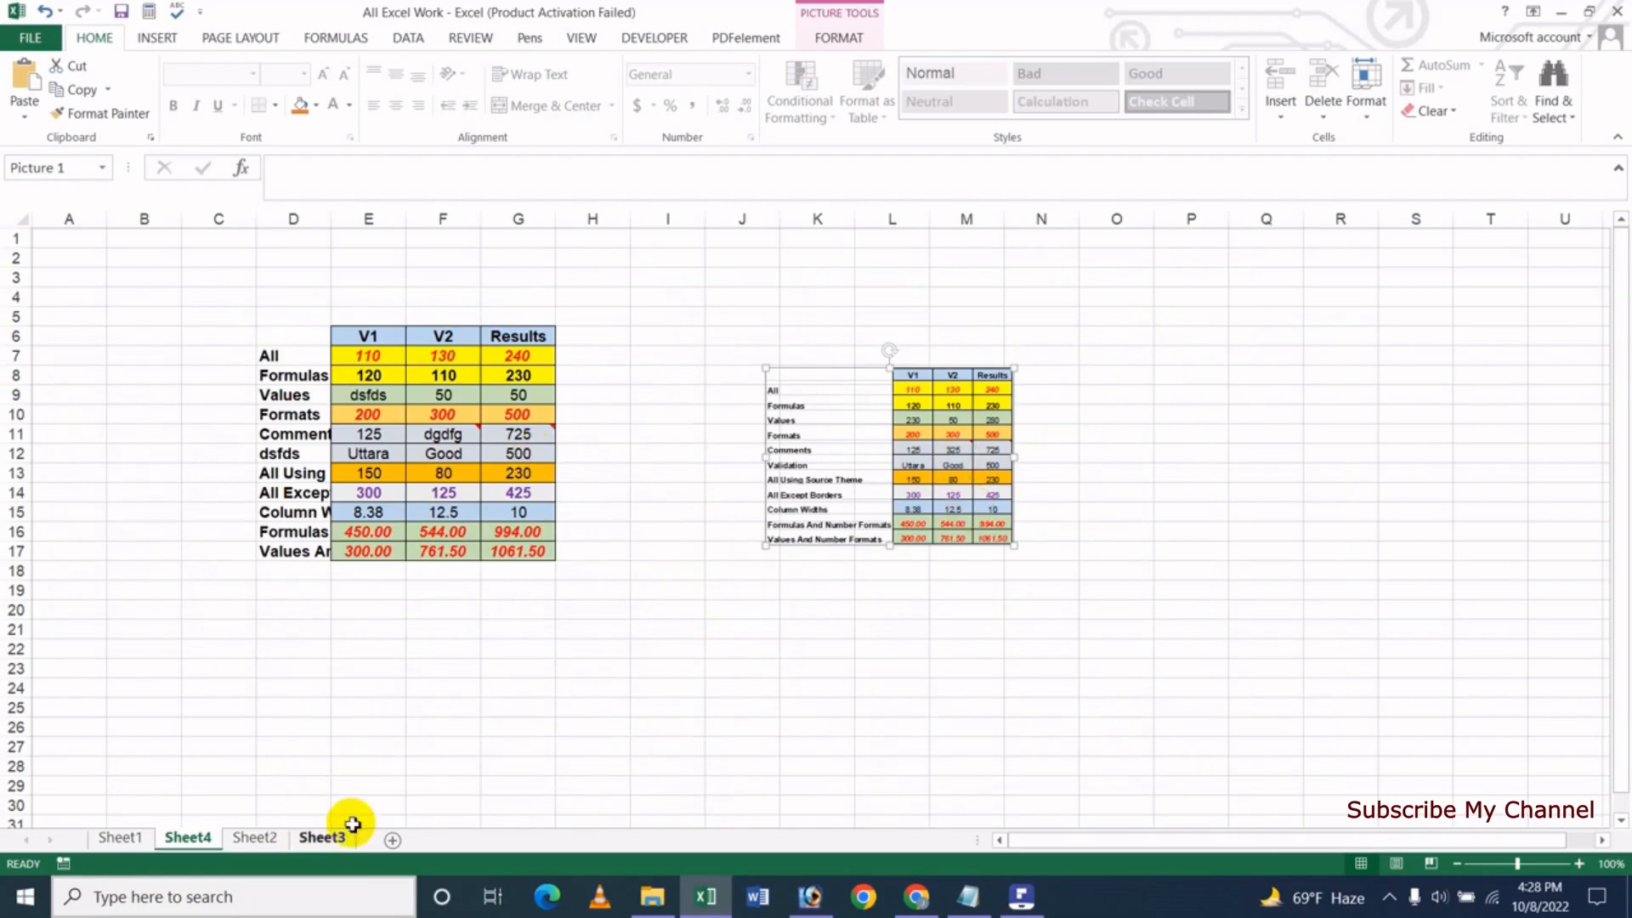
Paste the copied table picture on Sheet3 at cell N14.
{"action": "left_click", "coordinate": [323, 837]}
{"action": "left_click", "coordinate": [1066, 491]}
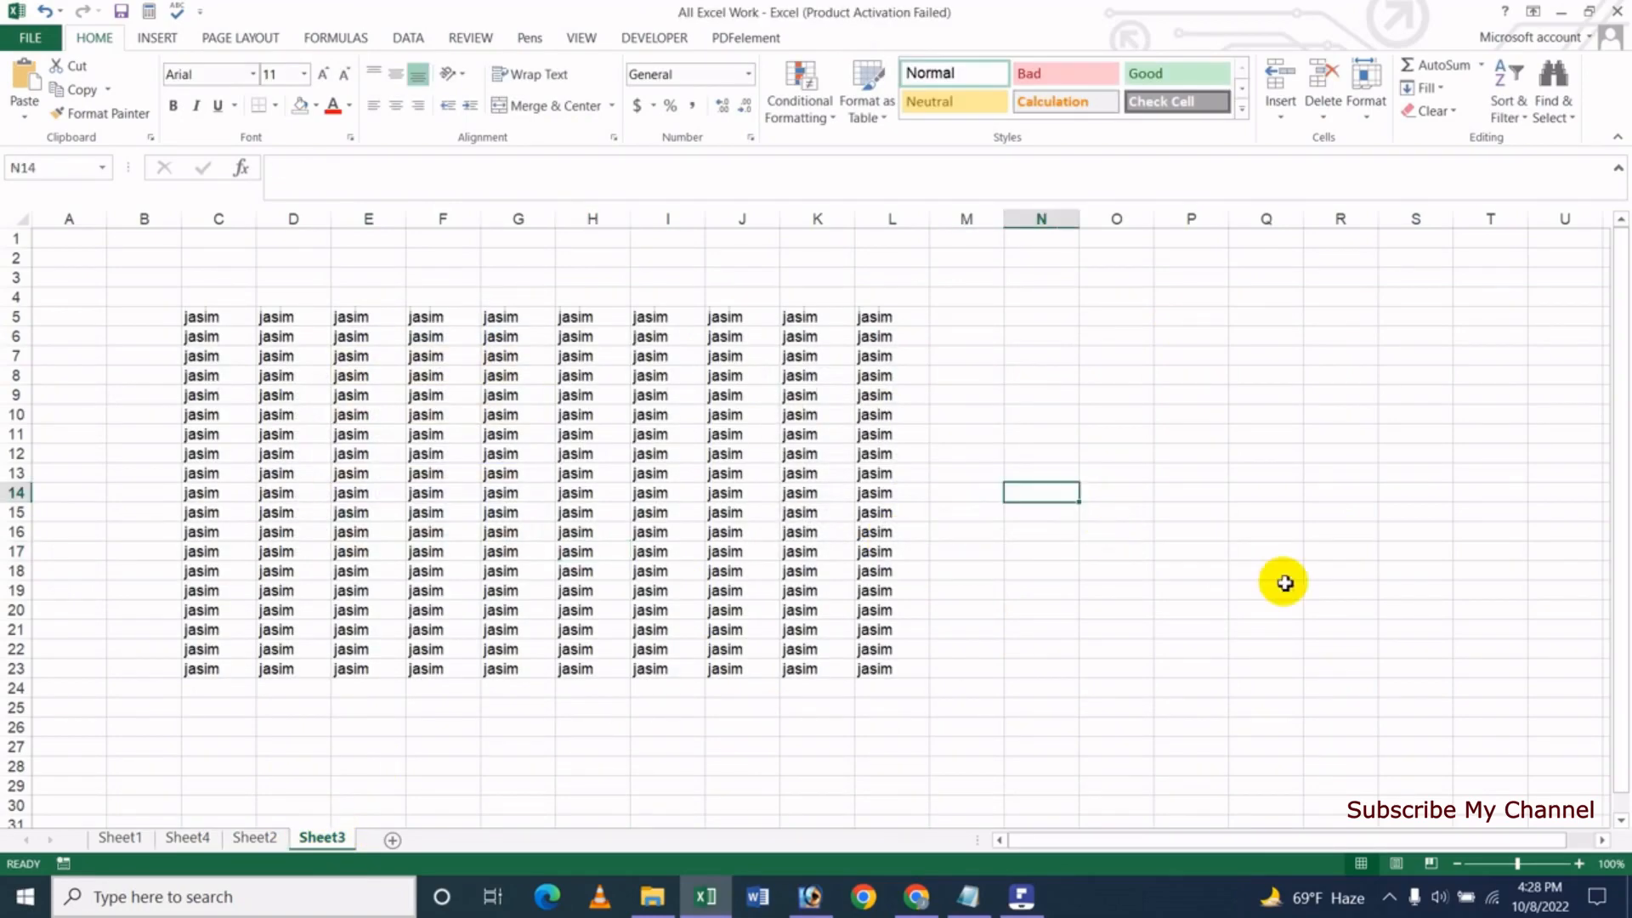
{"action": "left_click", "coordinate": [26, 85]}
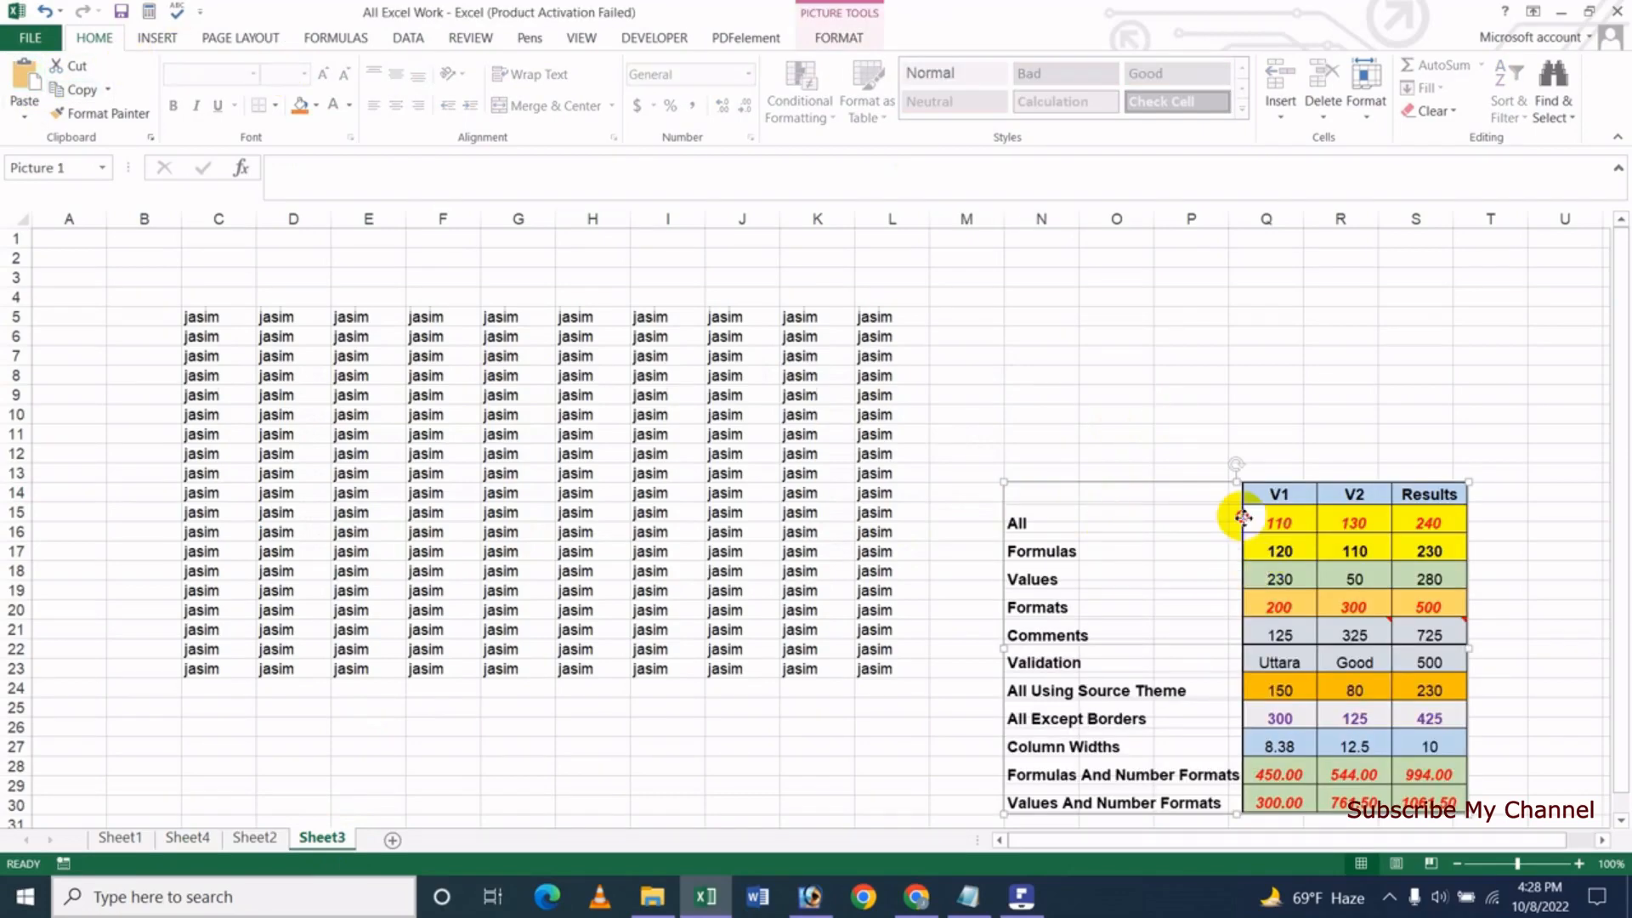
Move the picture on Sheet3 over the block of repeated text and shrink it to about 1.81 by 2.53 inches.
{"action": "left_click_drag", "start_coordinate": [1239, 513], "coordinate": [1248, 459]}
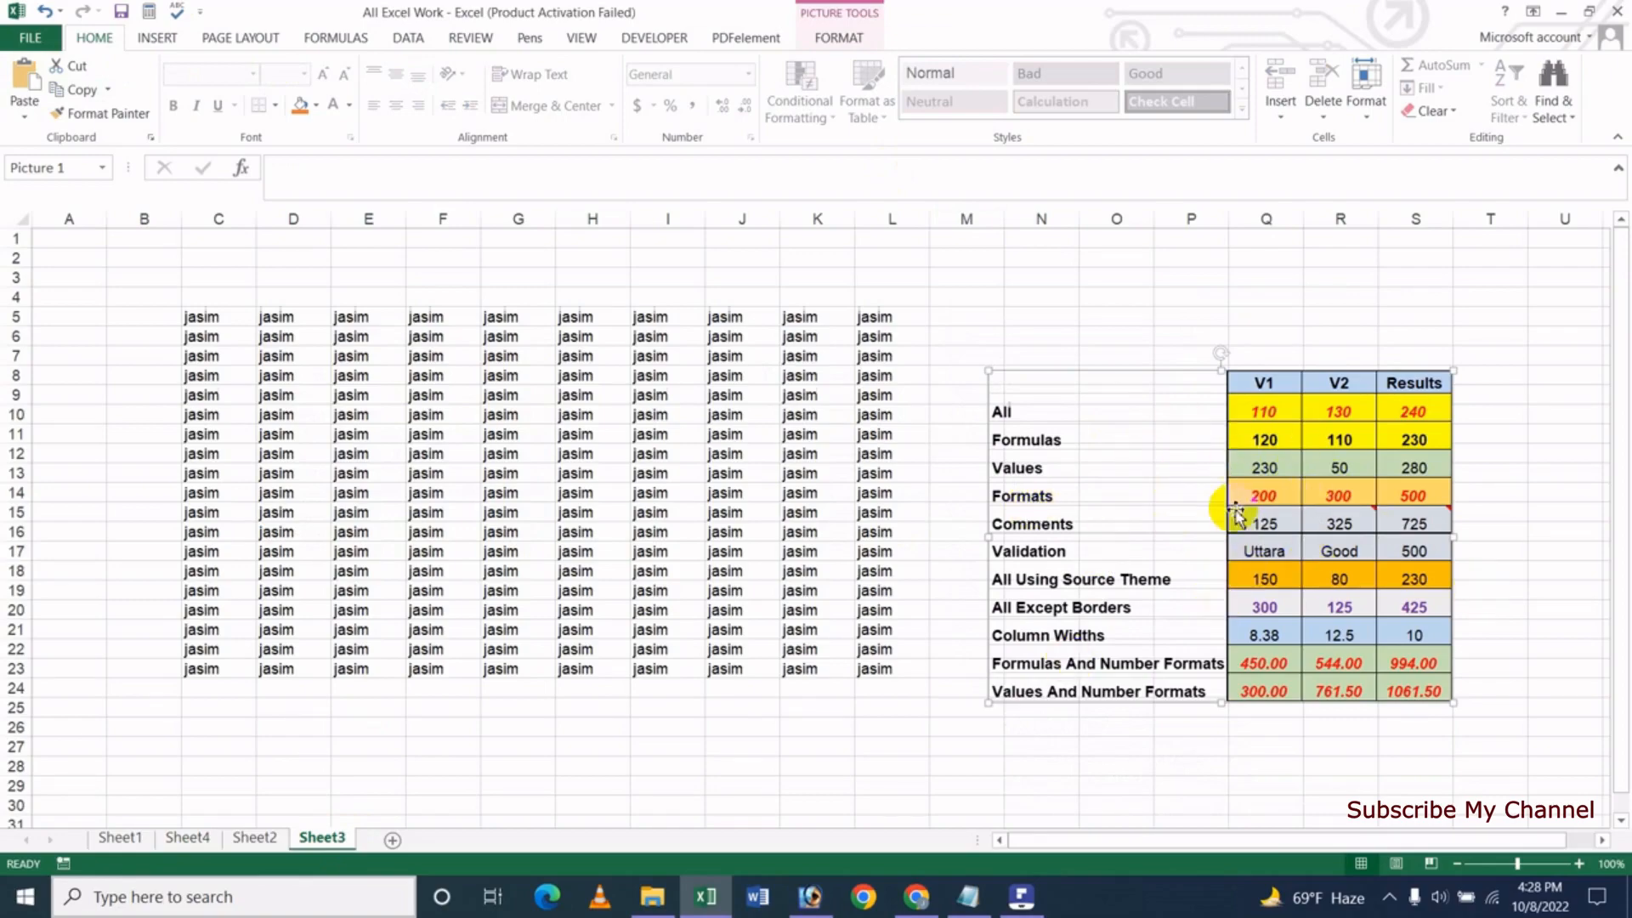
{"action": "left_click_drag", "start_coordinate": [1288, 493], "coordinate": [576, 467]}
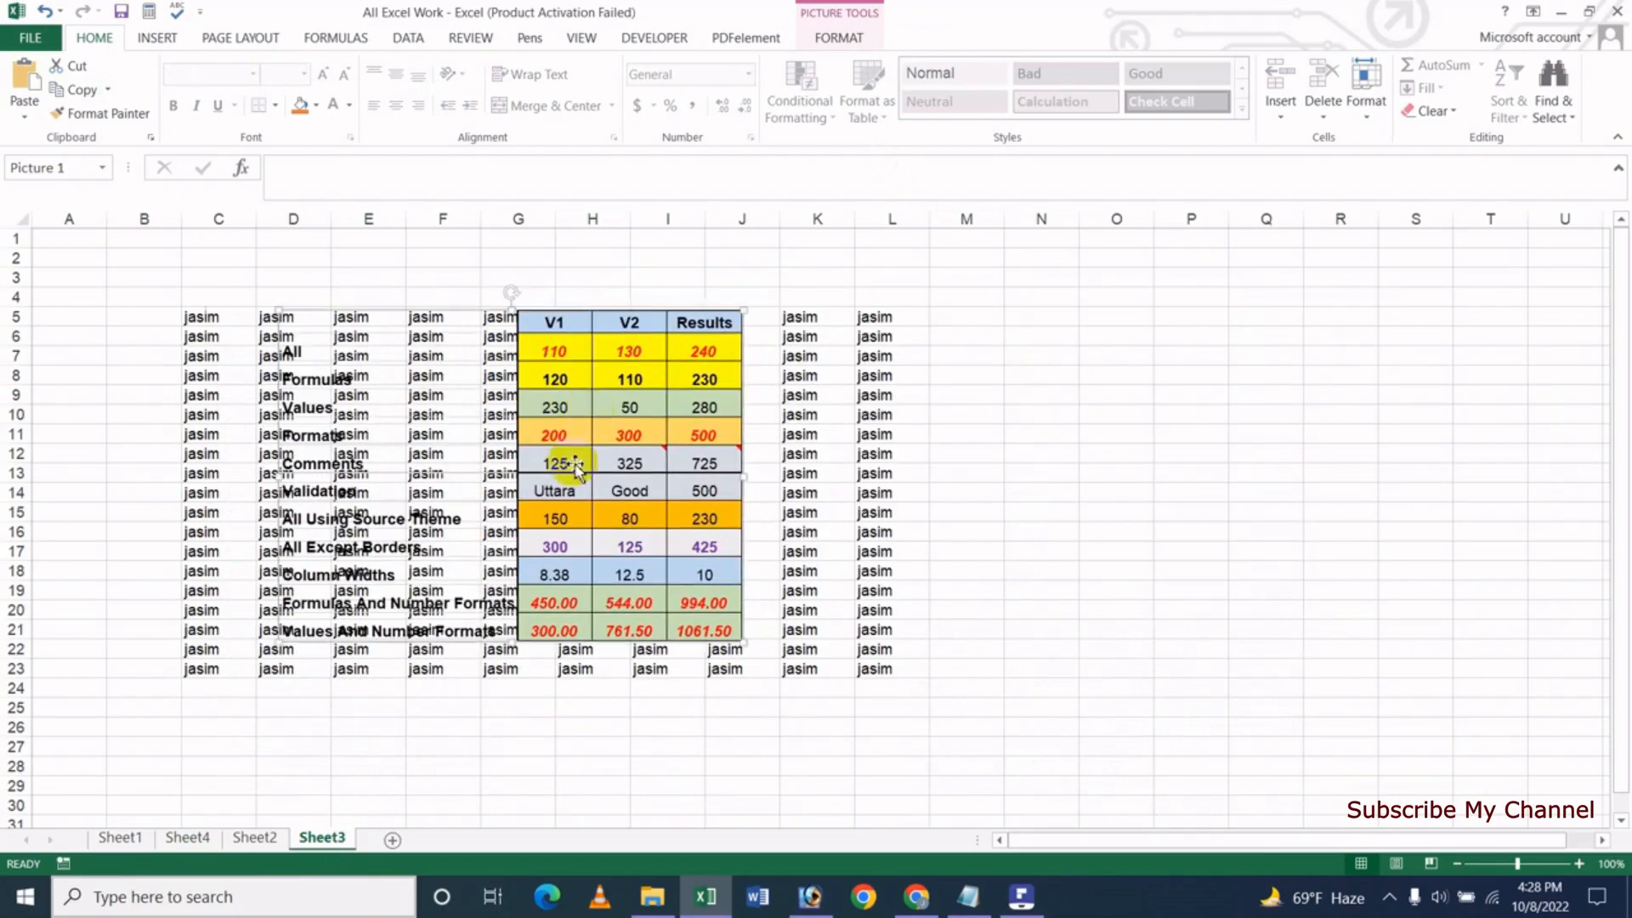
{"action": "left_click_drag", "start_coordinate": [325, 612], "coordinate": [392, 611]}
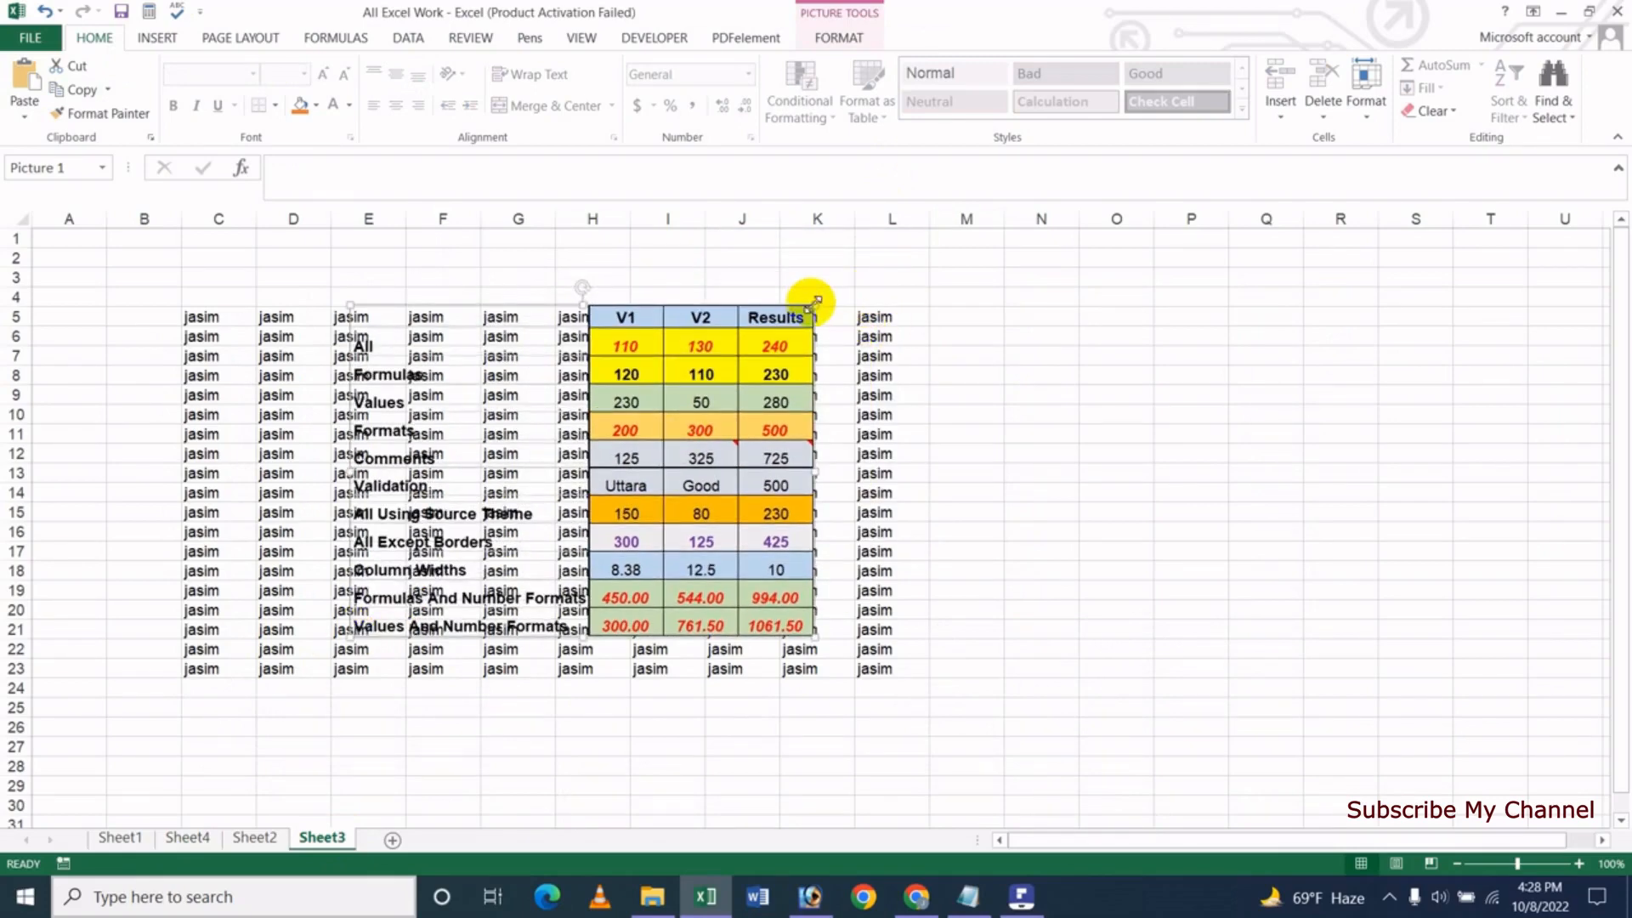
{"action": "left_click_drag", "start_coordinate": [813, 302], "coordinate": [551, 465]}
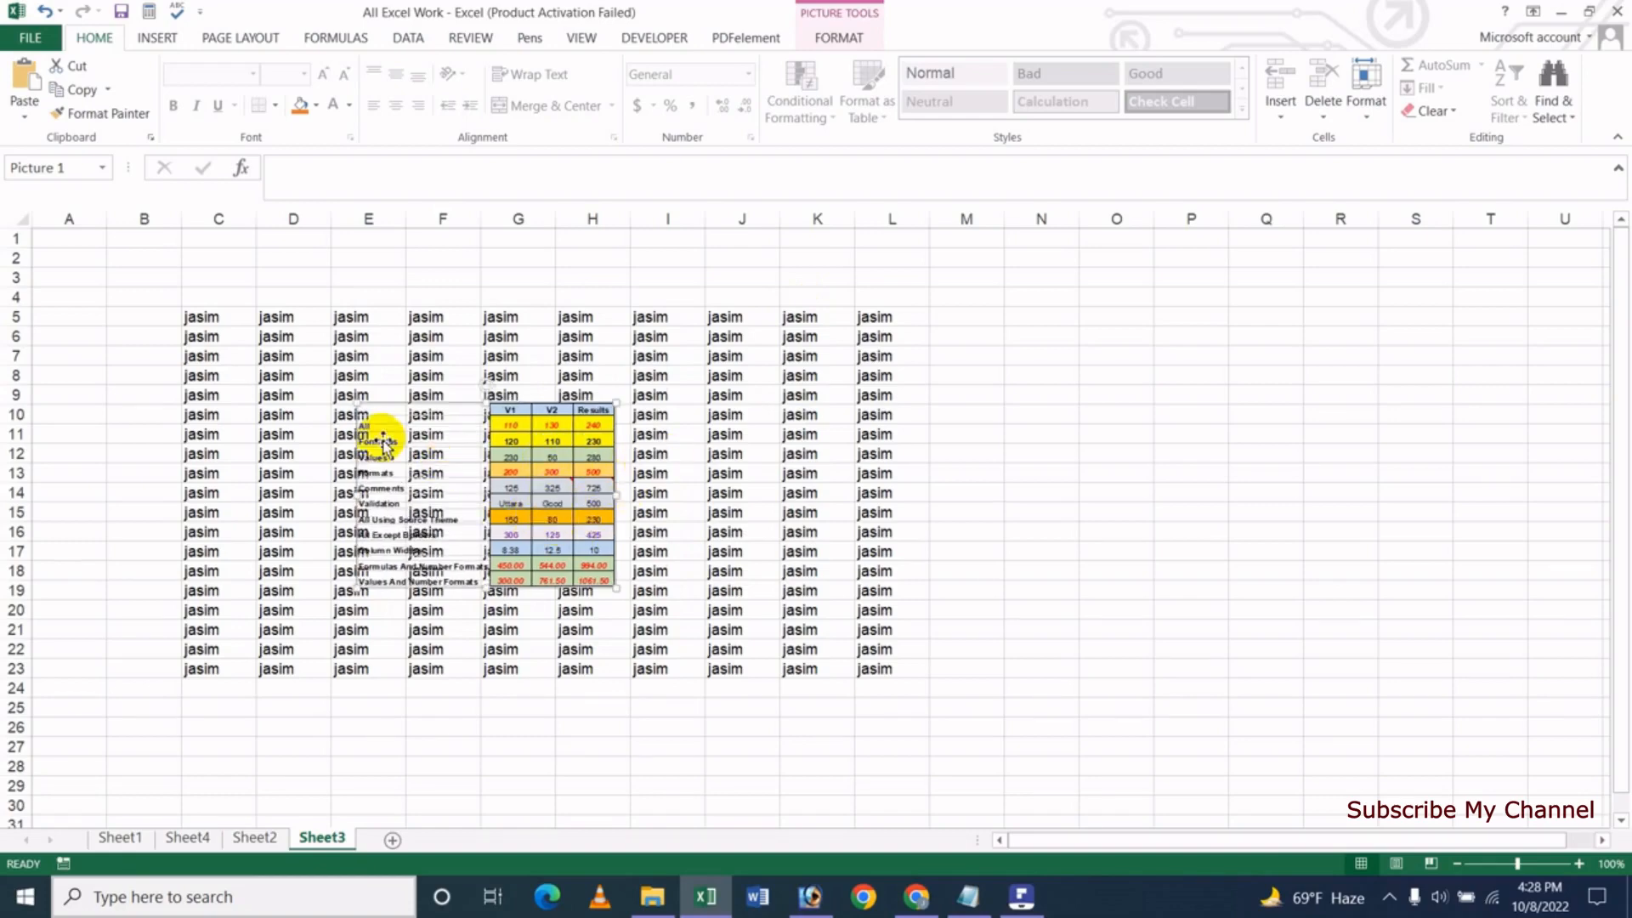
Examine the size and scale properties of the picture on Sheet3.
{"action": "right_click", "coordinate": [546, 464]}
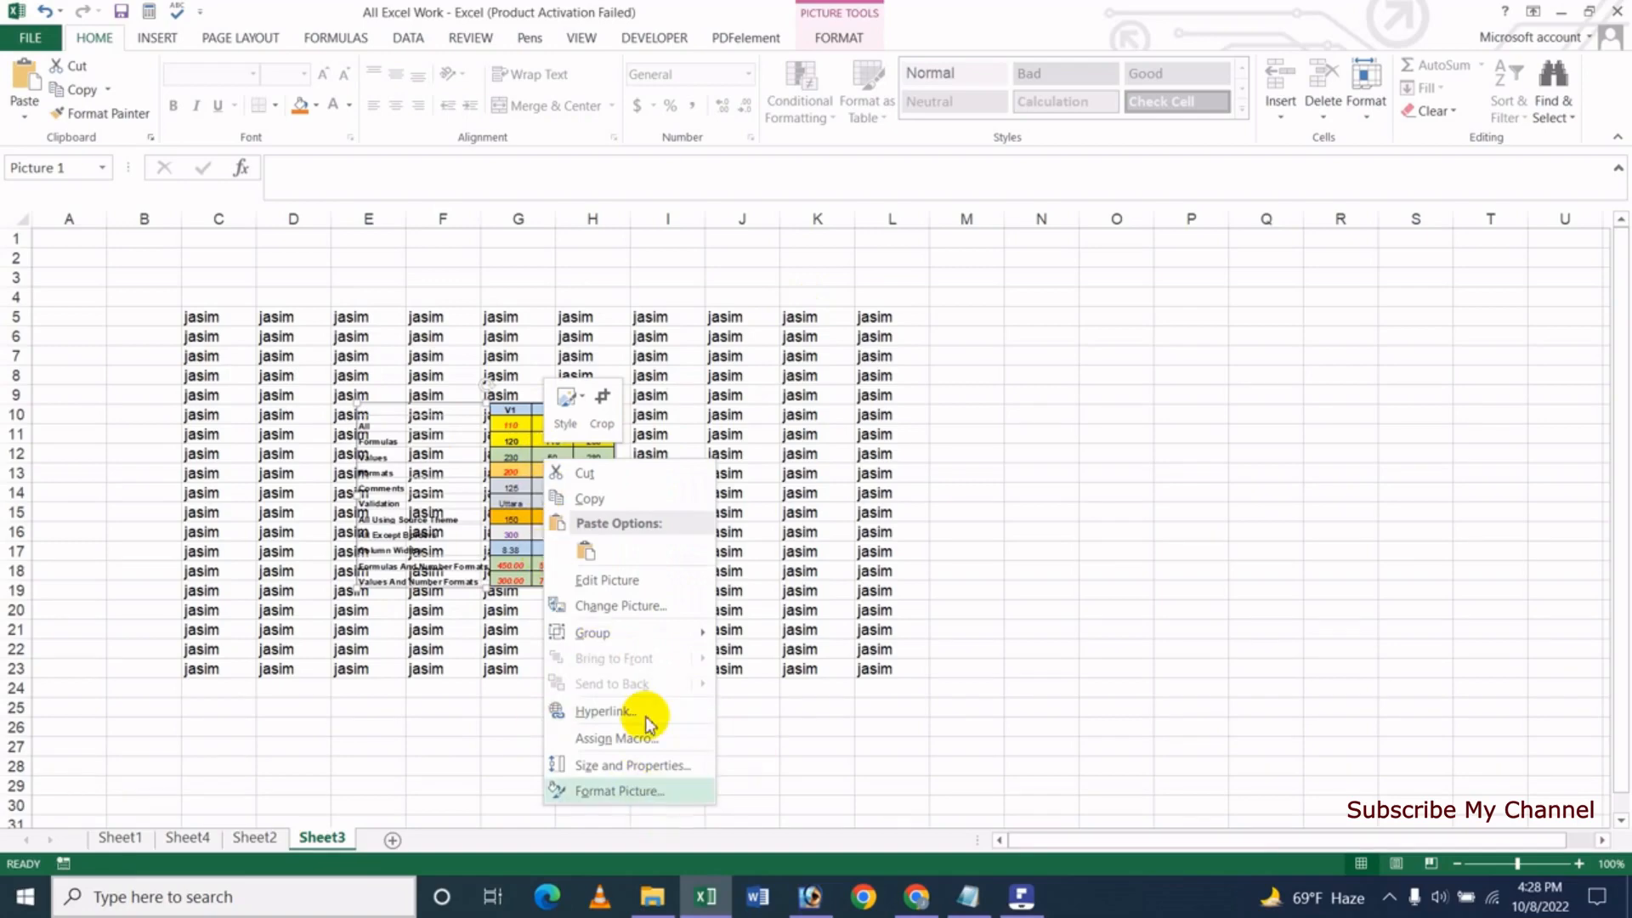
{"action": "left_click", "coordinate": [671, 770]}
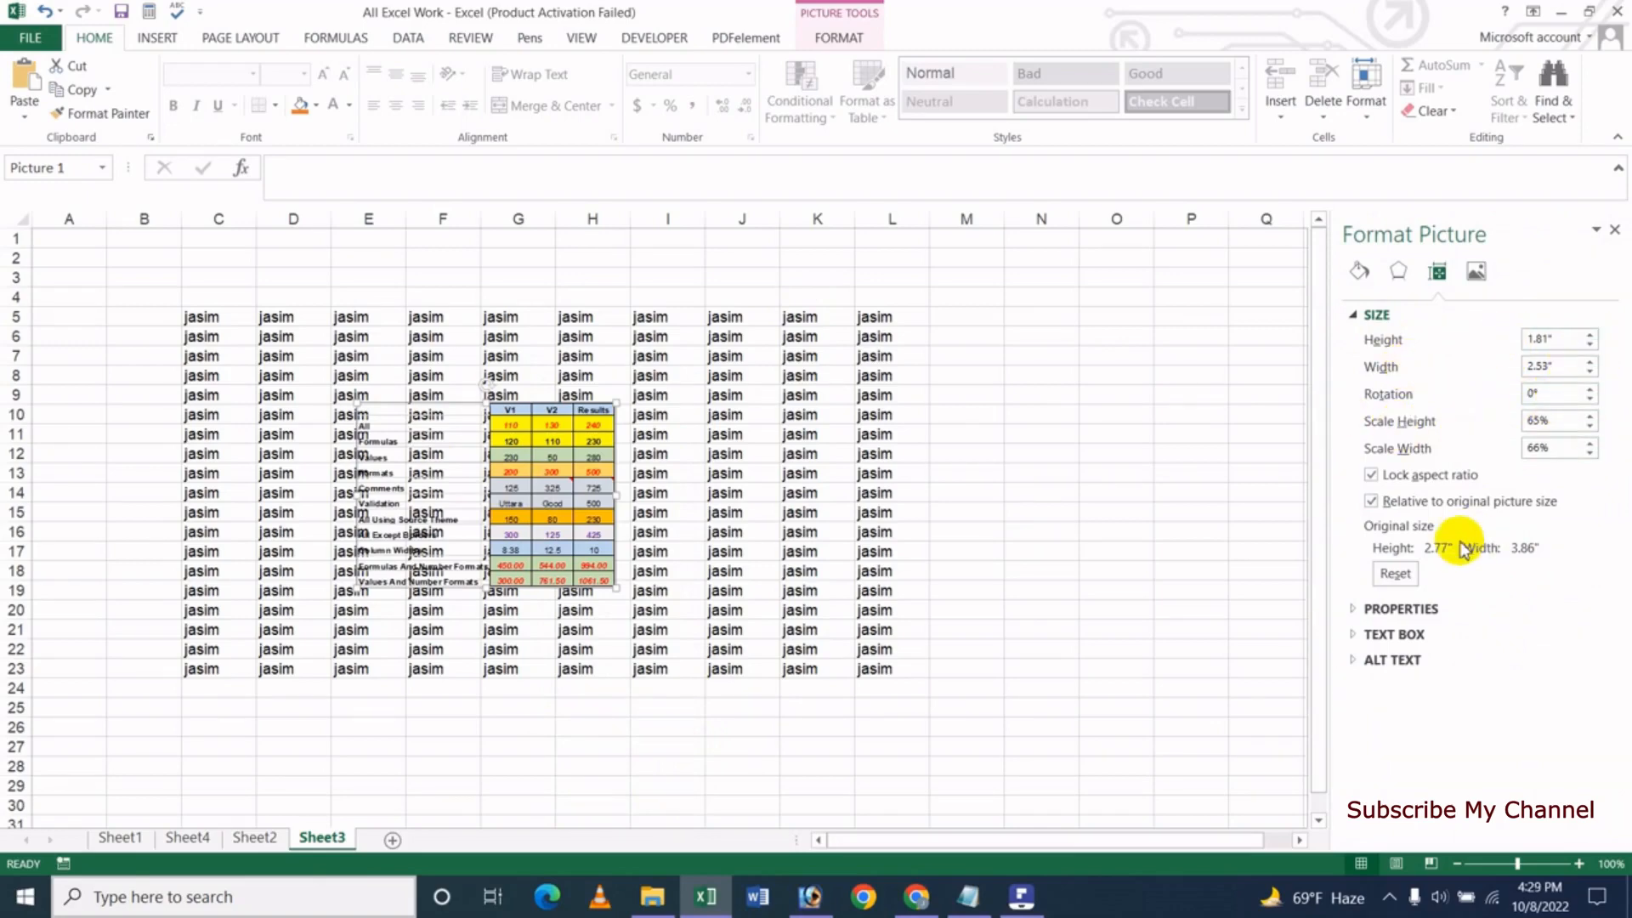
{"action": "left_click", "coordinate": [1614, 230]}
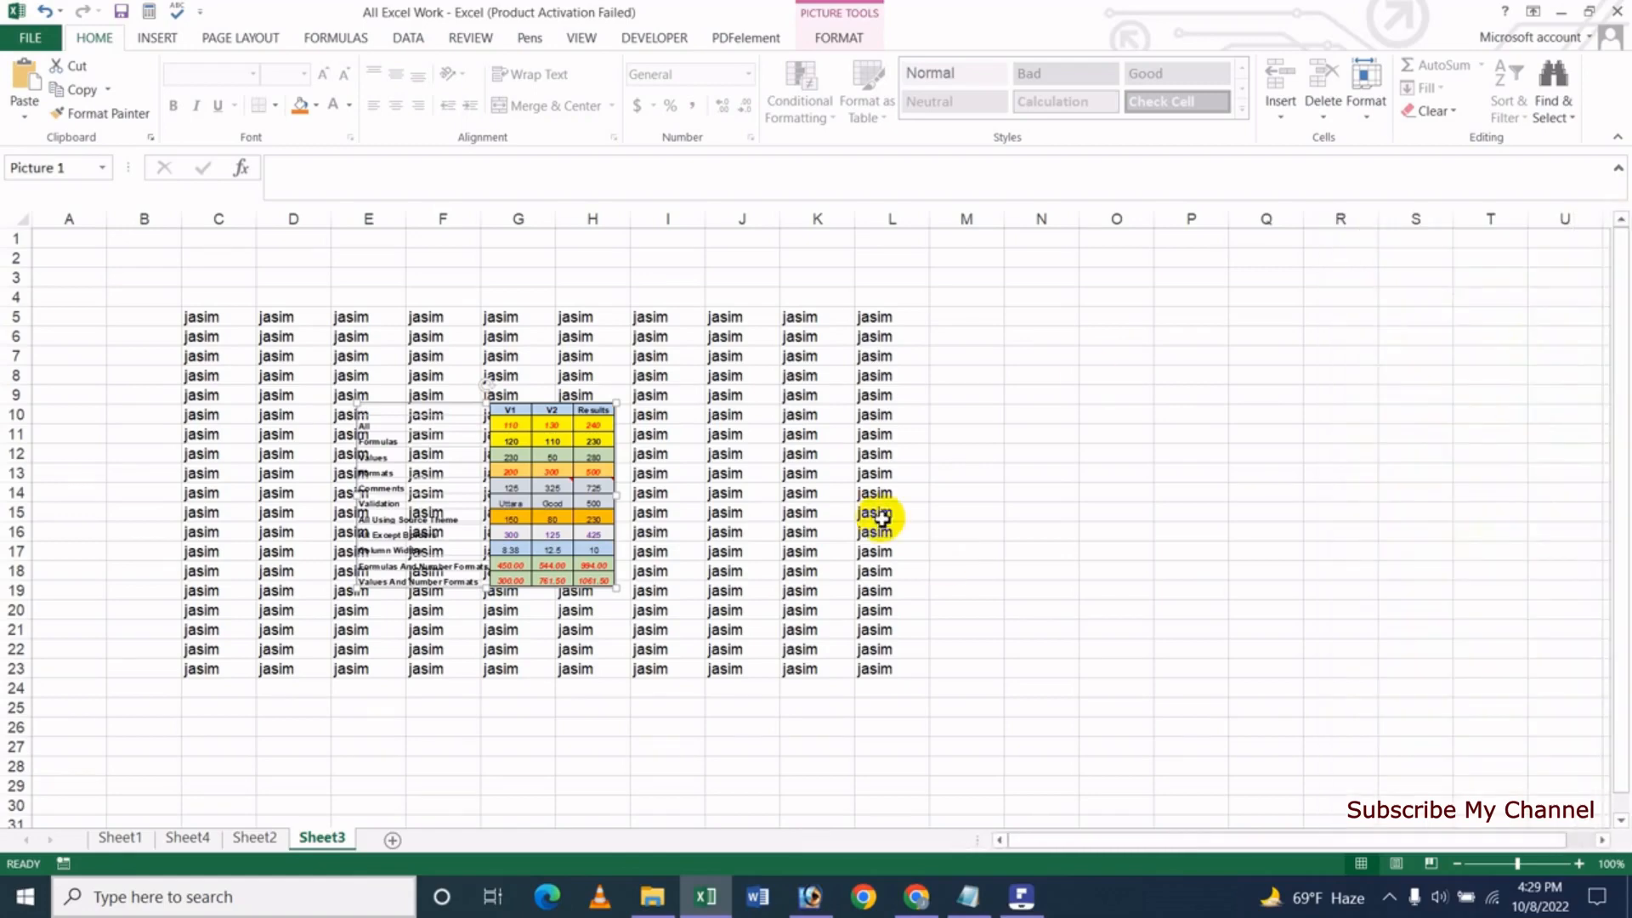
Give the picture on Sheet3 a solid fill with 51% transparency.
{"action": "right_click", "coordinate": [562, 488]}
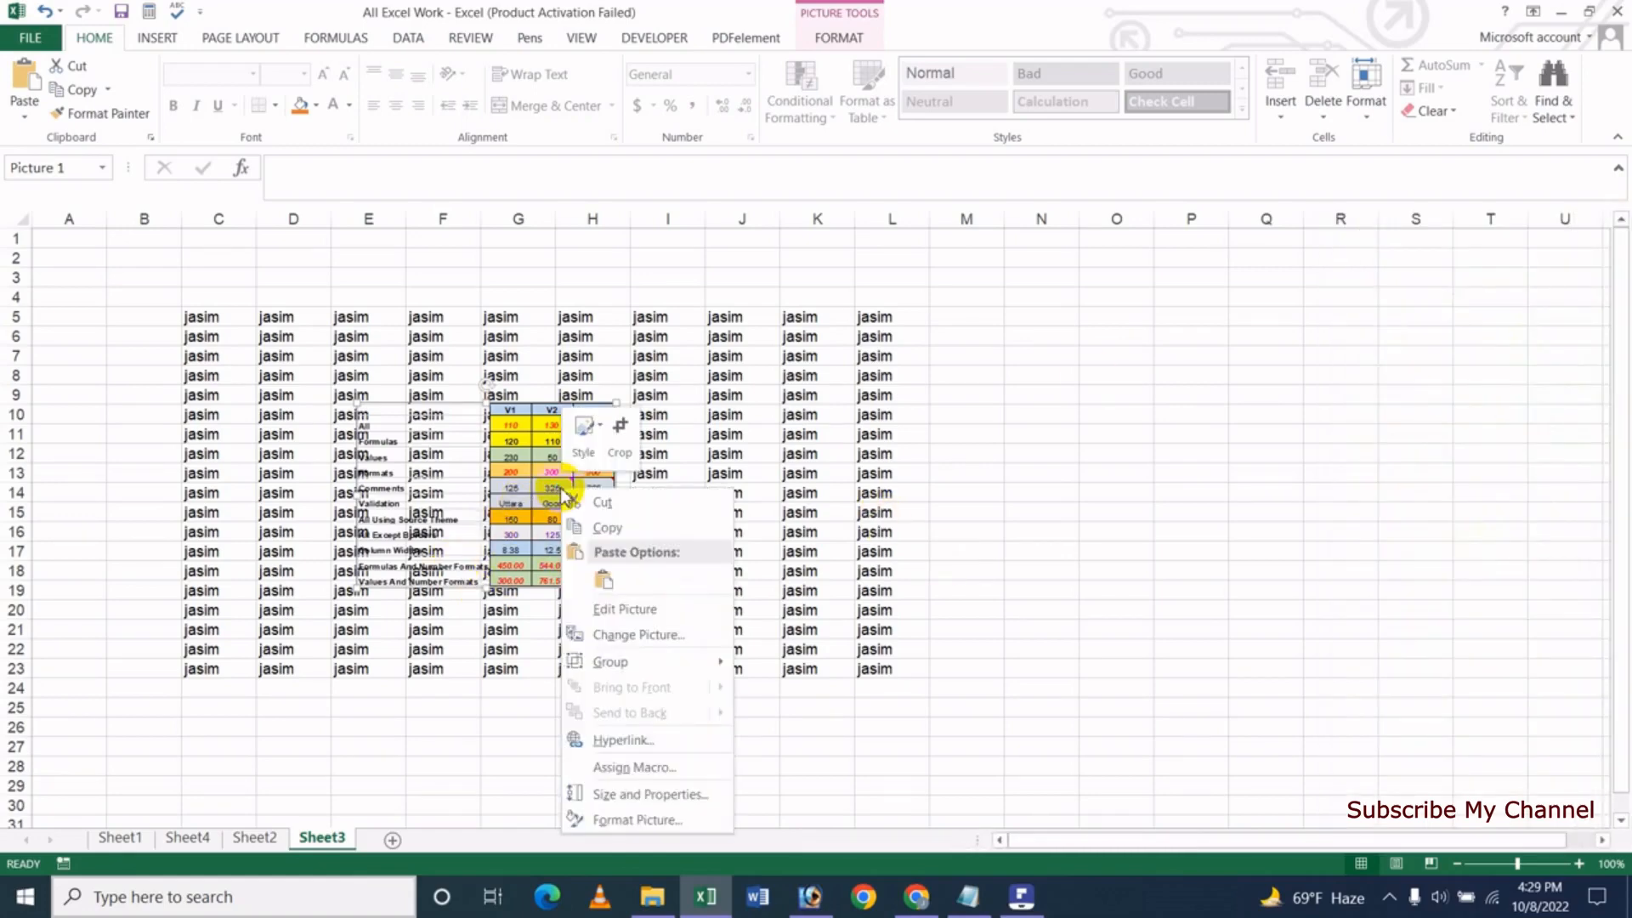
{"action": "left_click", "coordinate": [647, 820]}
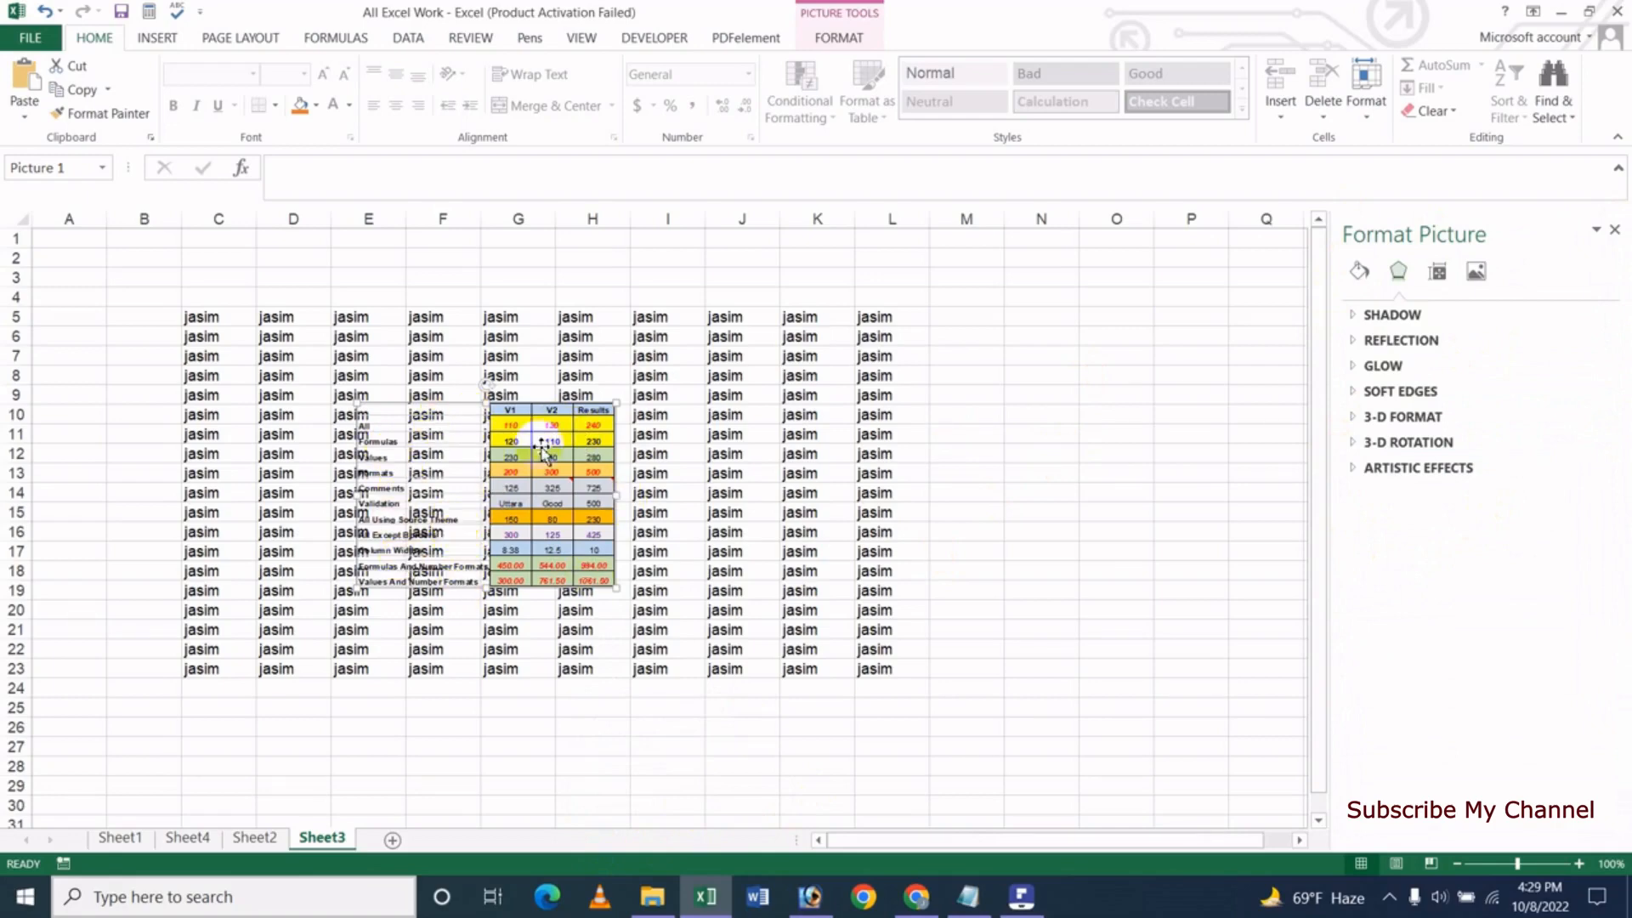
{"action": "left_click", "coordinate": [1361, 273]}
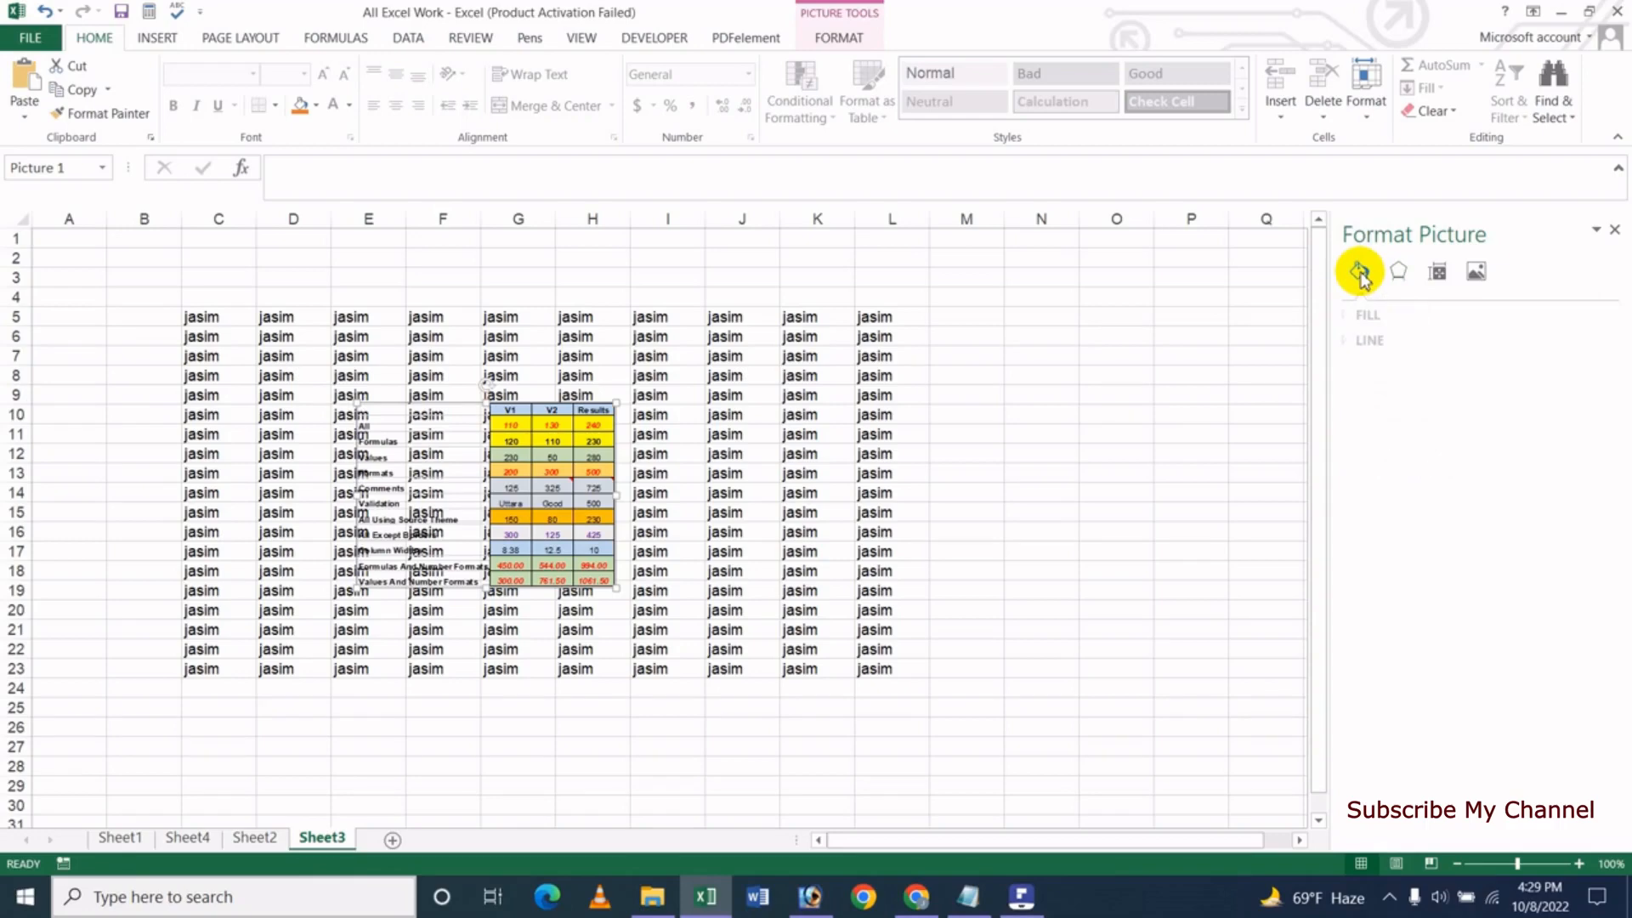
{"action": "left_click", "coordinate": [1376, 314]}
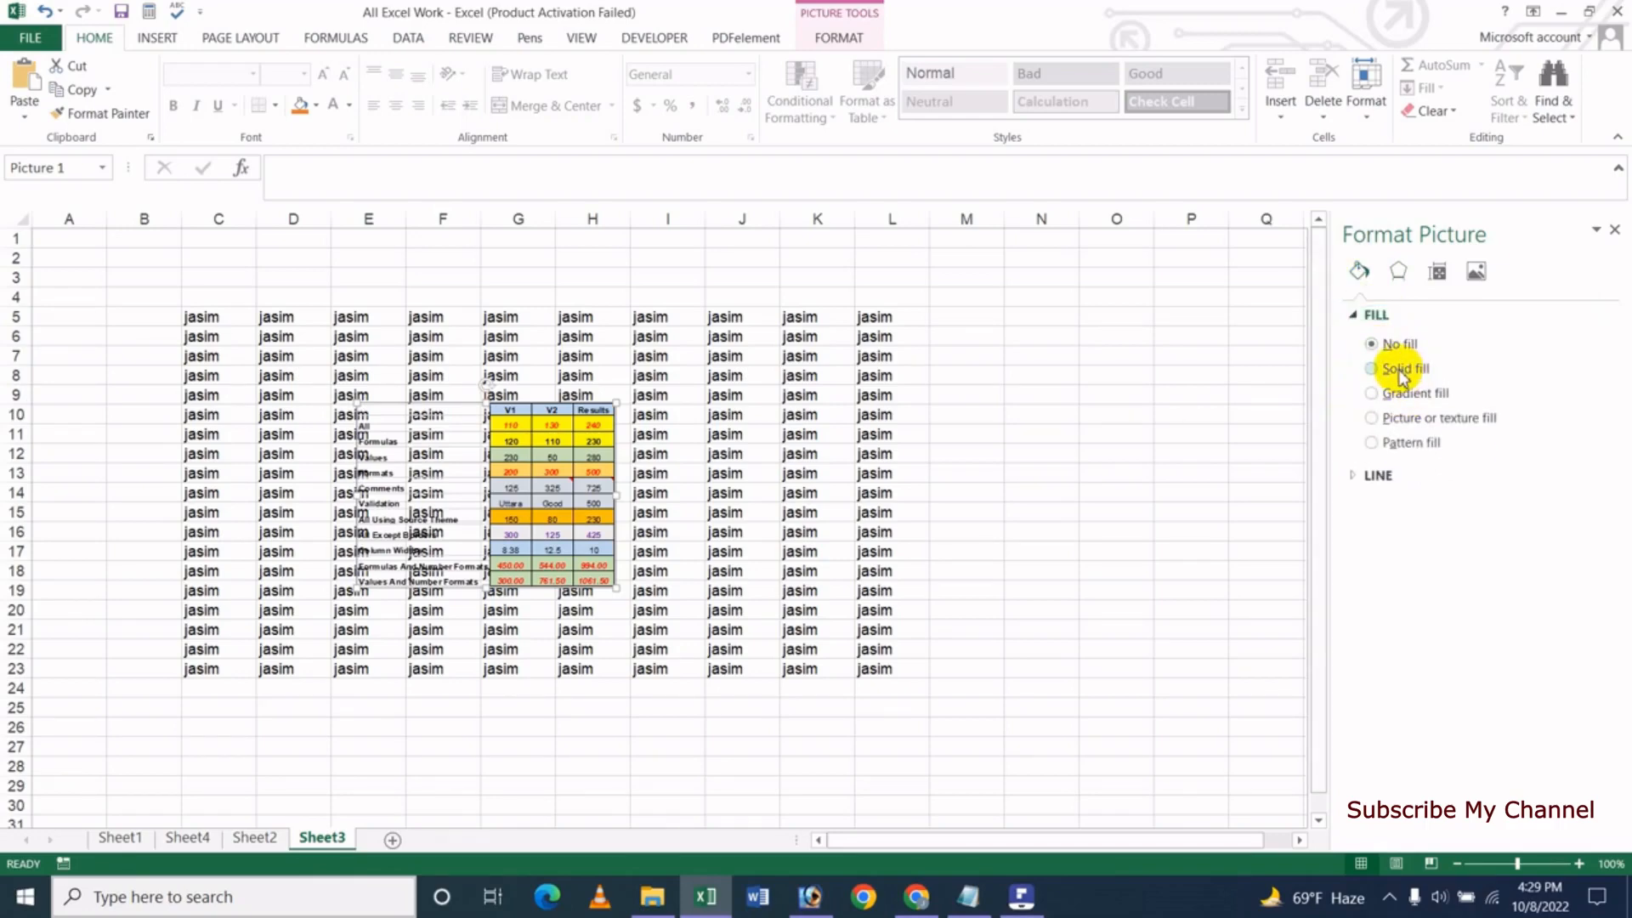
{"action": "left_click", "coordinate": [1398, 371]}
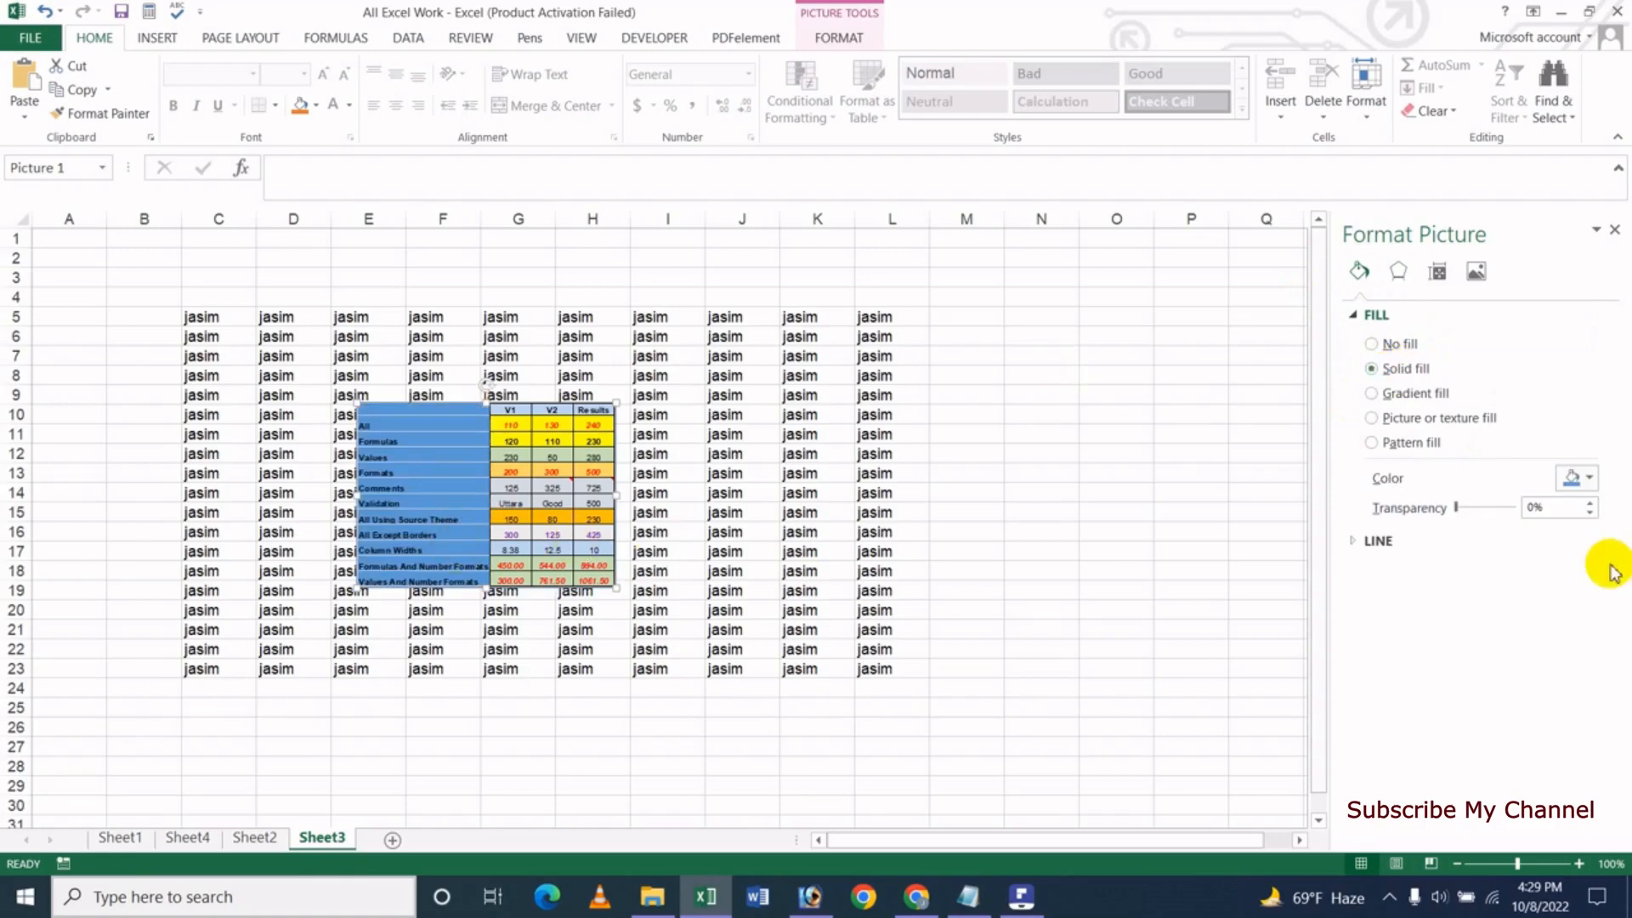
{"action": "left_click_drag", "start_coordinate": [1459, 513], "coordinate": [1486, 507]}
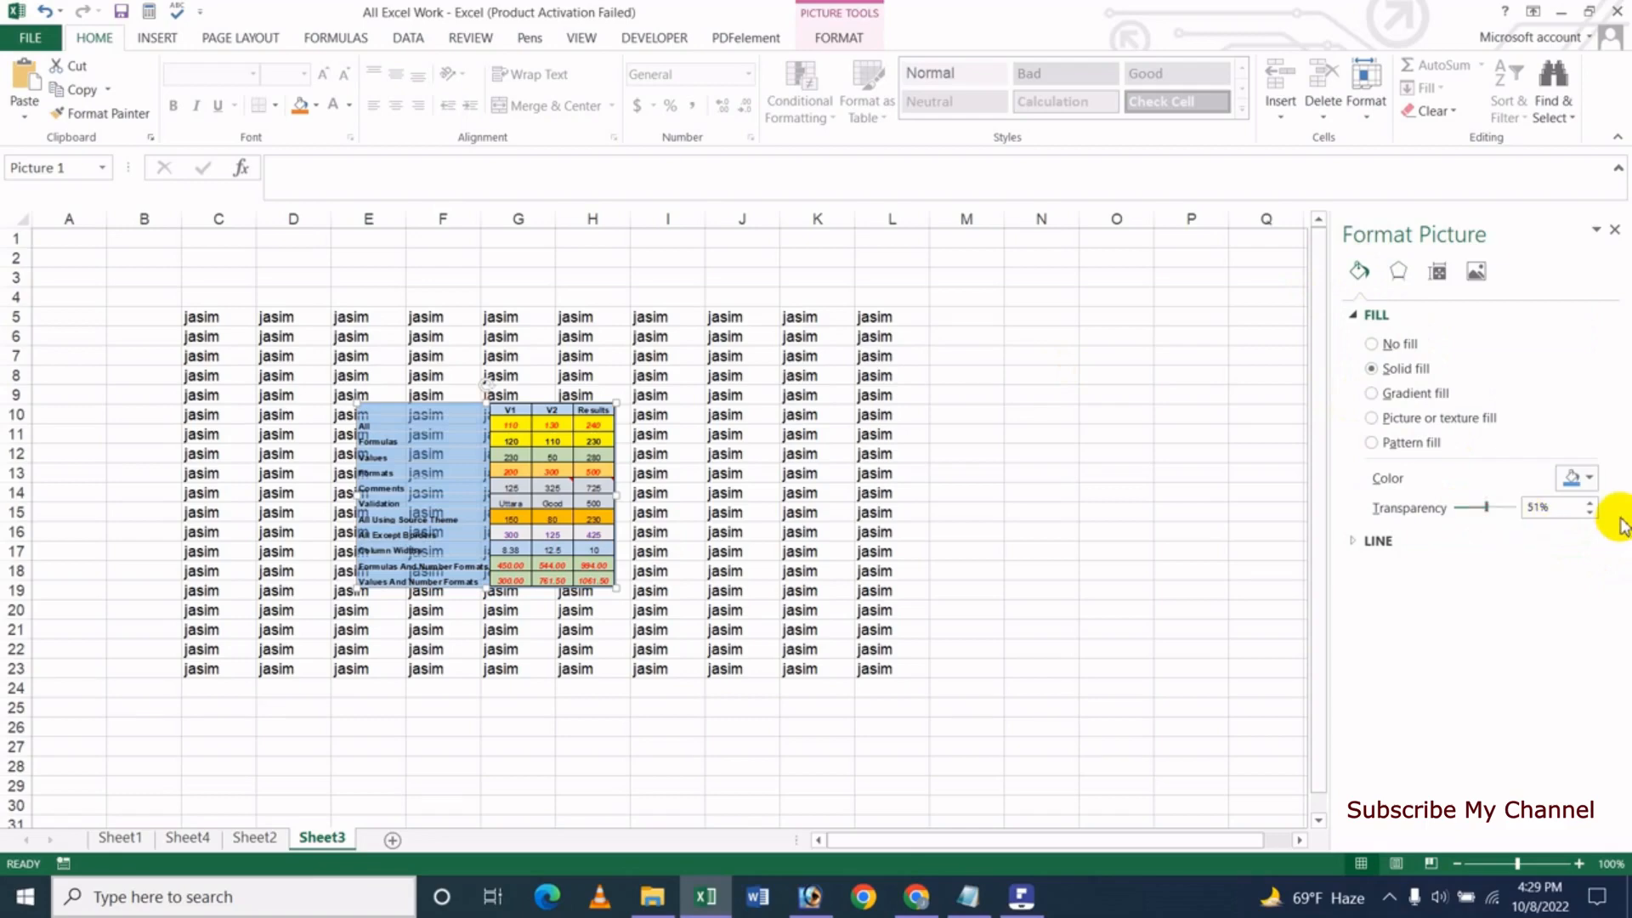
Change the picture's solid fill to red and raise its transparency to about 57%.
{"action": "left_click", "coordinate": [1588, 481]}
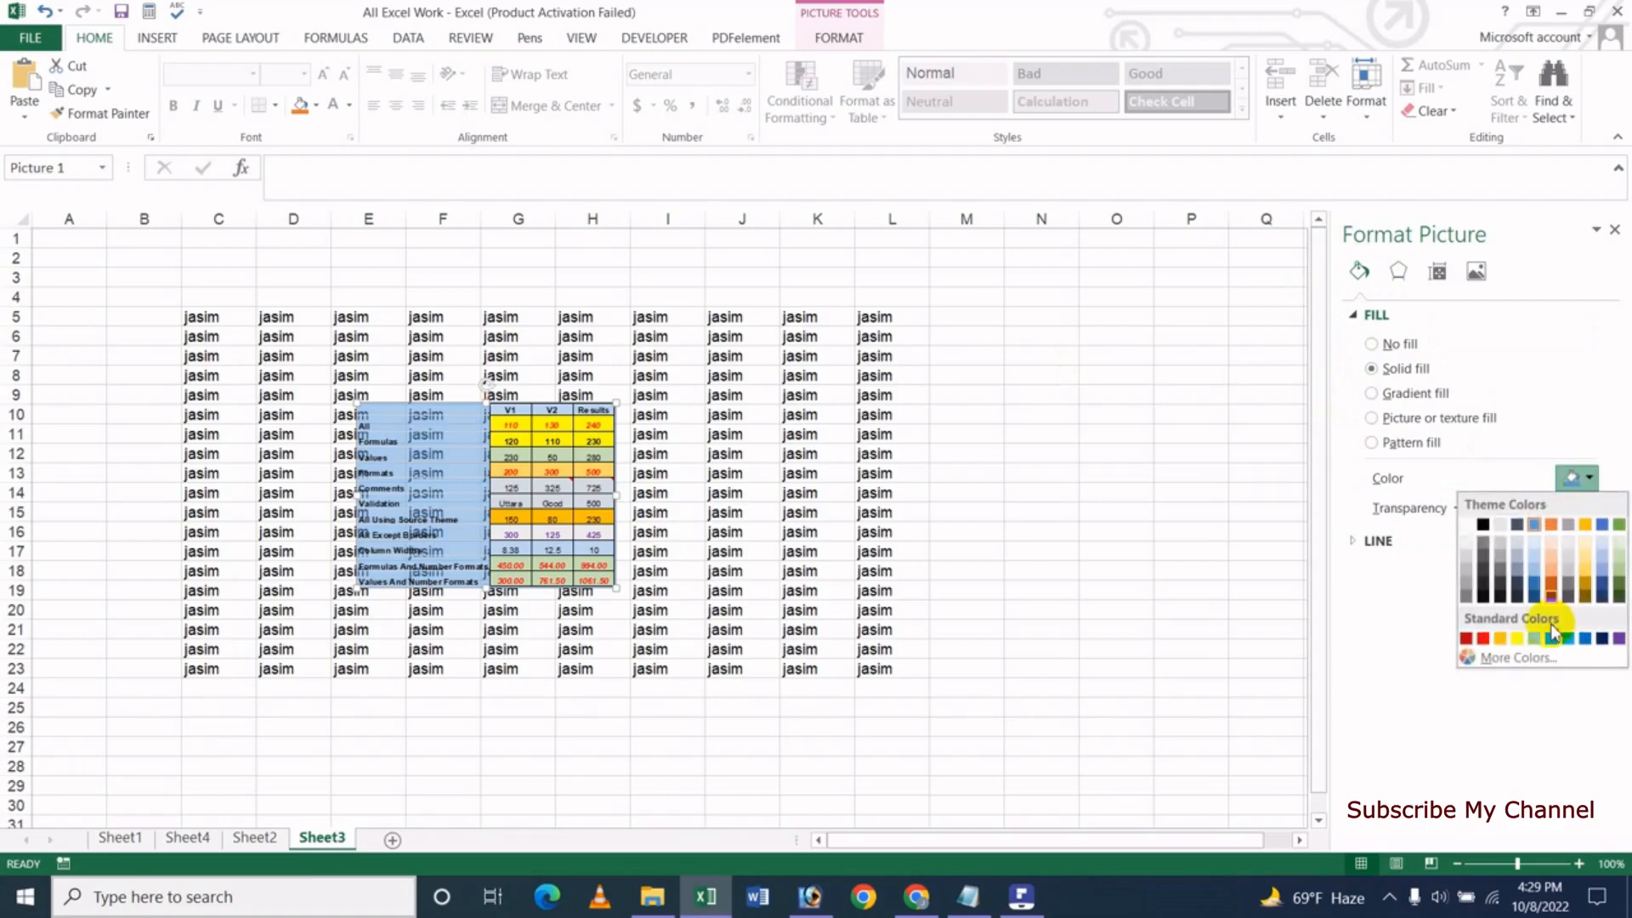
{"action": "left_click", "coordinate": [1485, 636]}
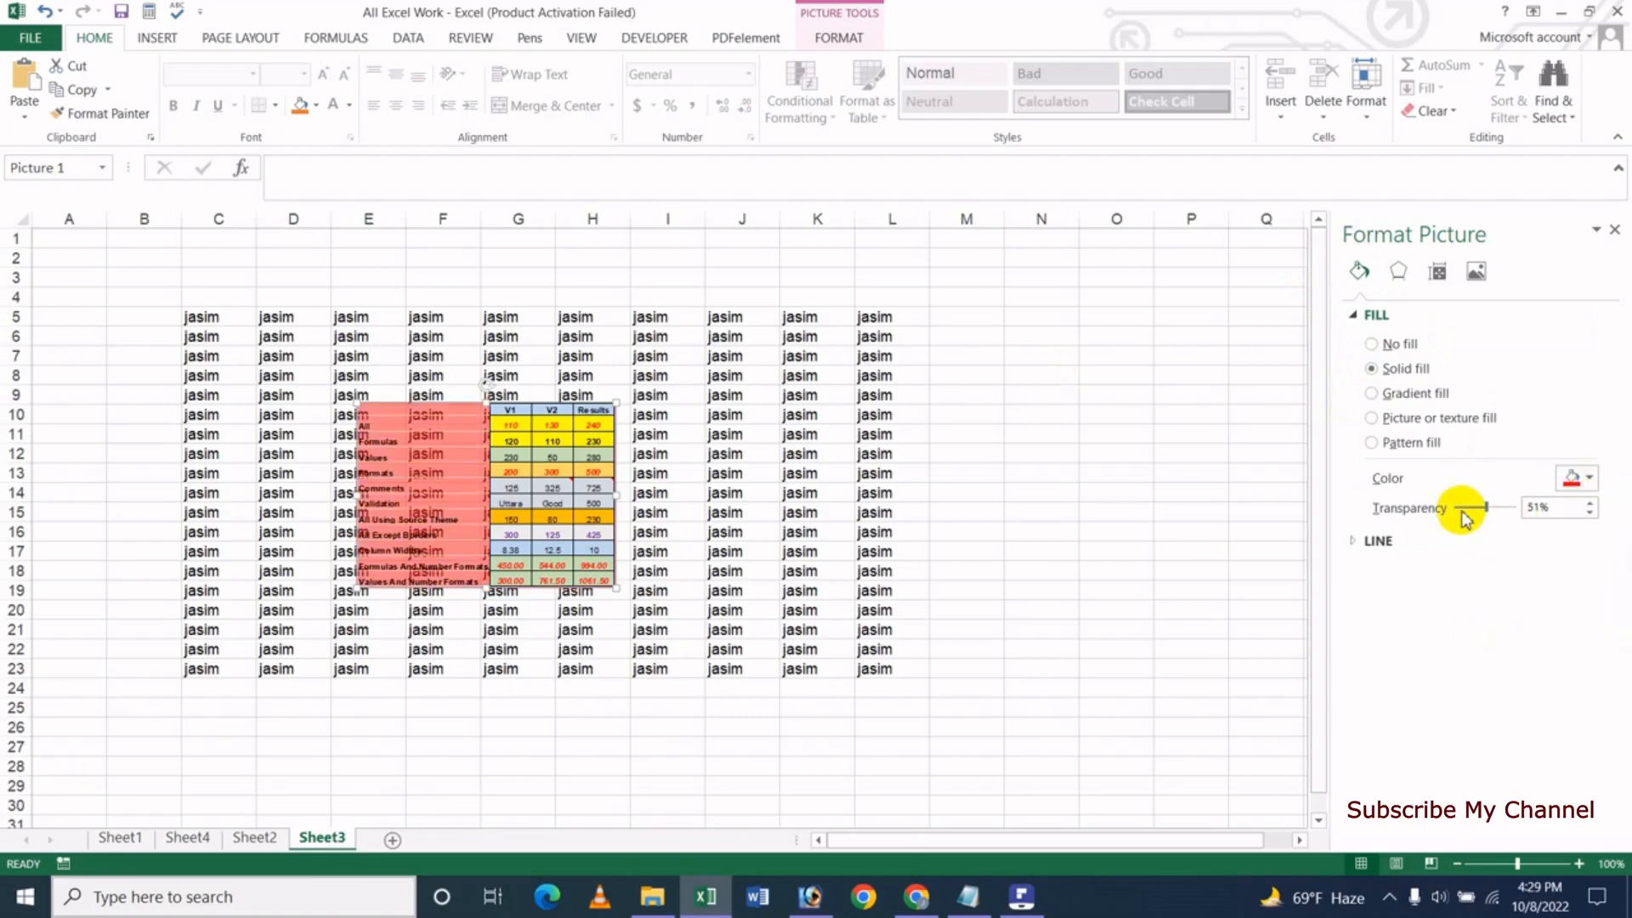
{"action": "left_click_drag", "start_coordinate": [1482, 510], "coordinate": [1494, 514]}
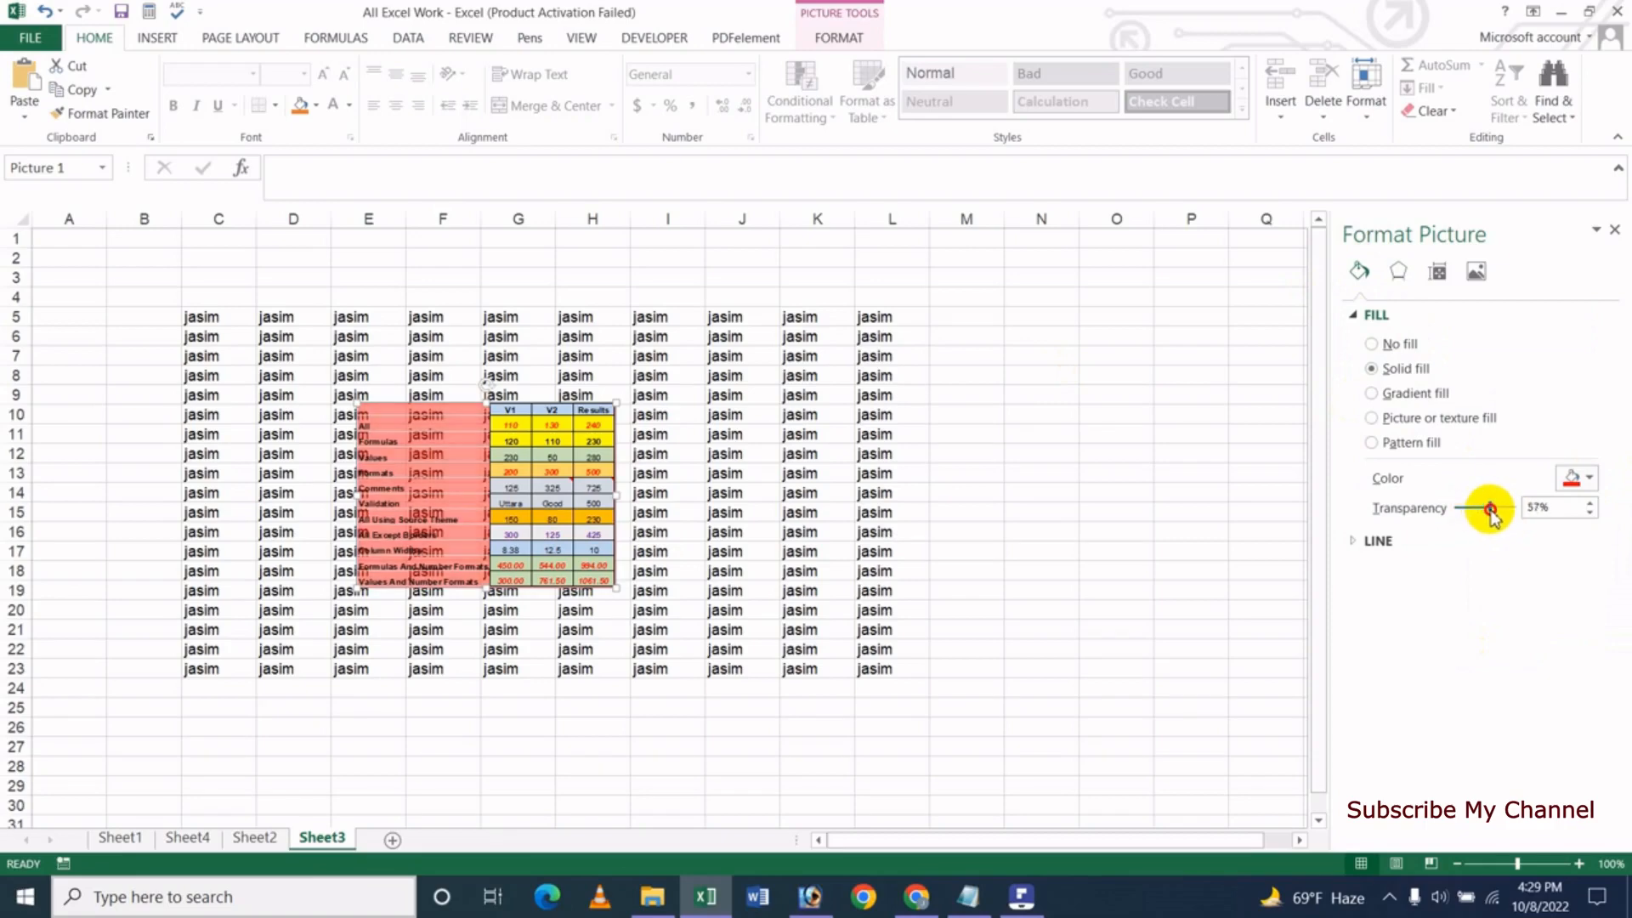
Give the picture a gold preset gradient fill of type Radial, with its middle stop at 59% position and 2% transparency.
{"action": "left_click", "coordinate": [1409, 395]}
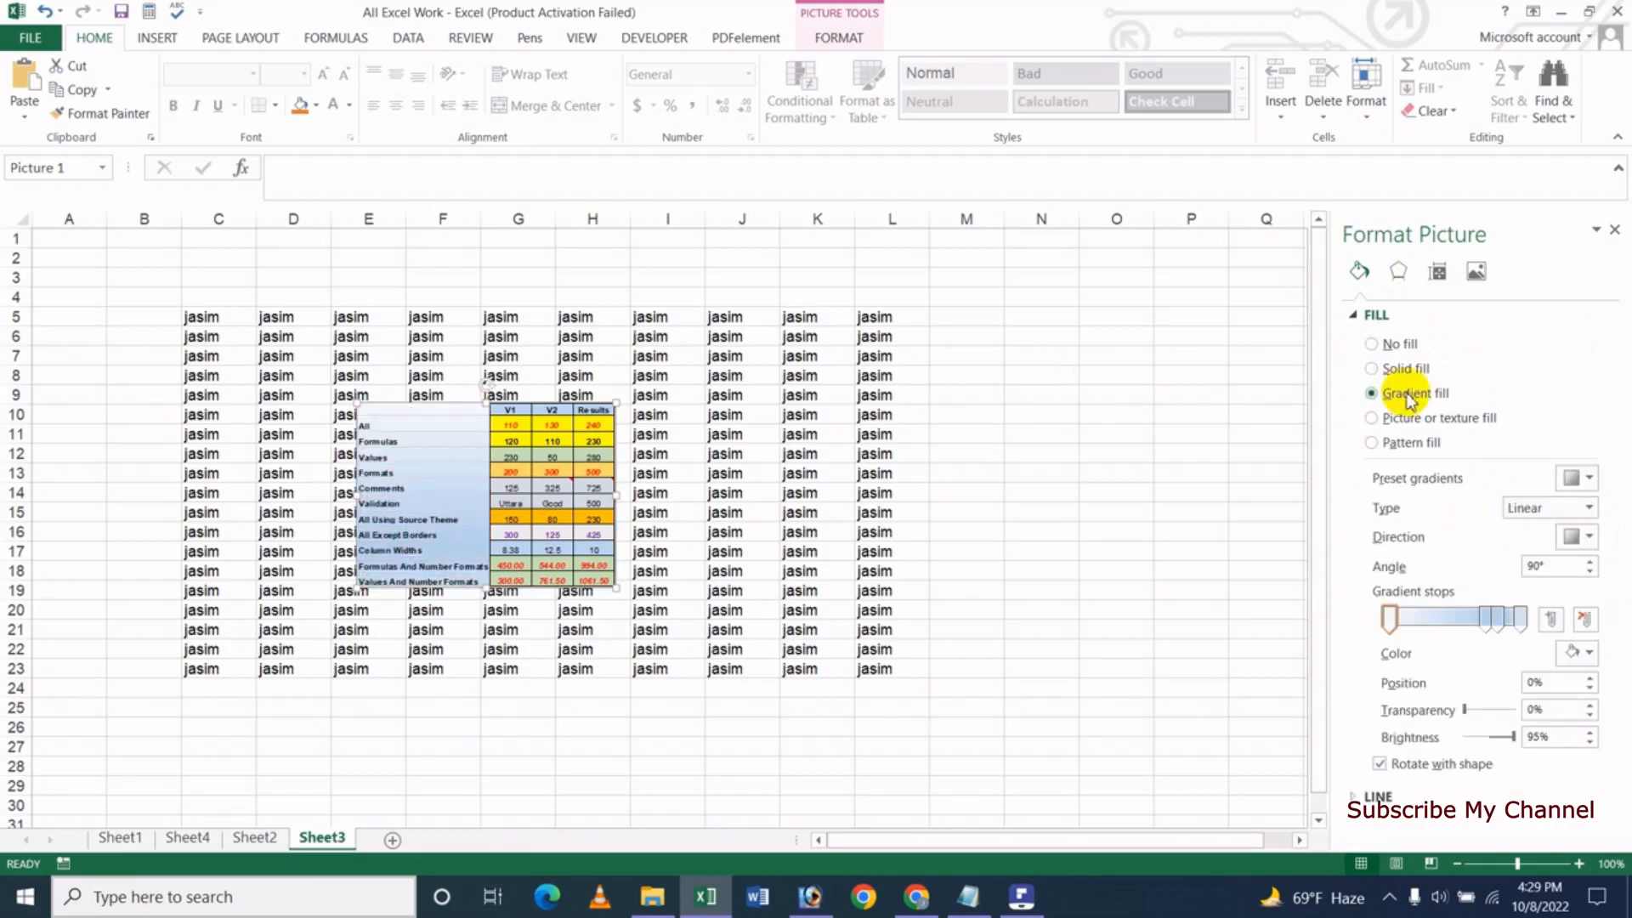
{"action": "left_click", "coordinate": [1588, 478]}
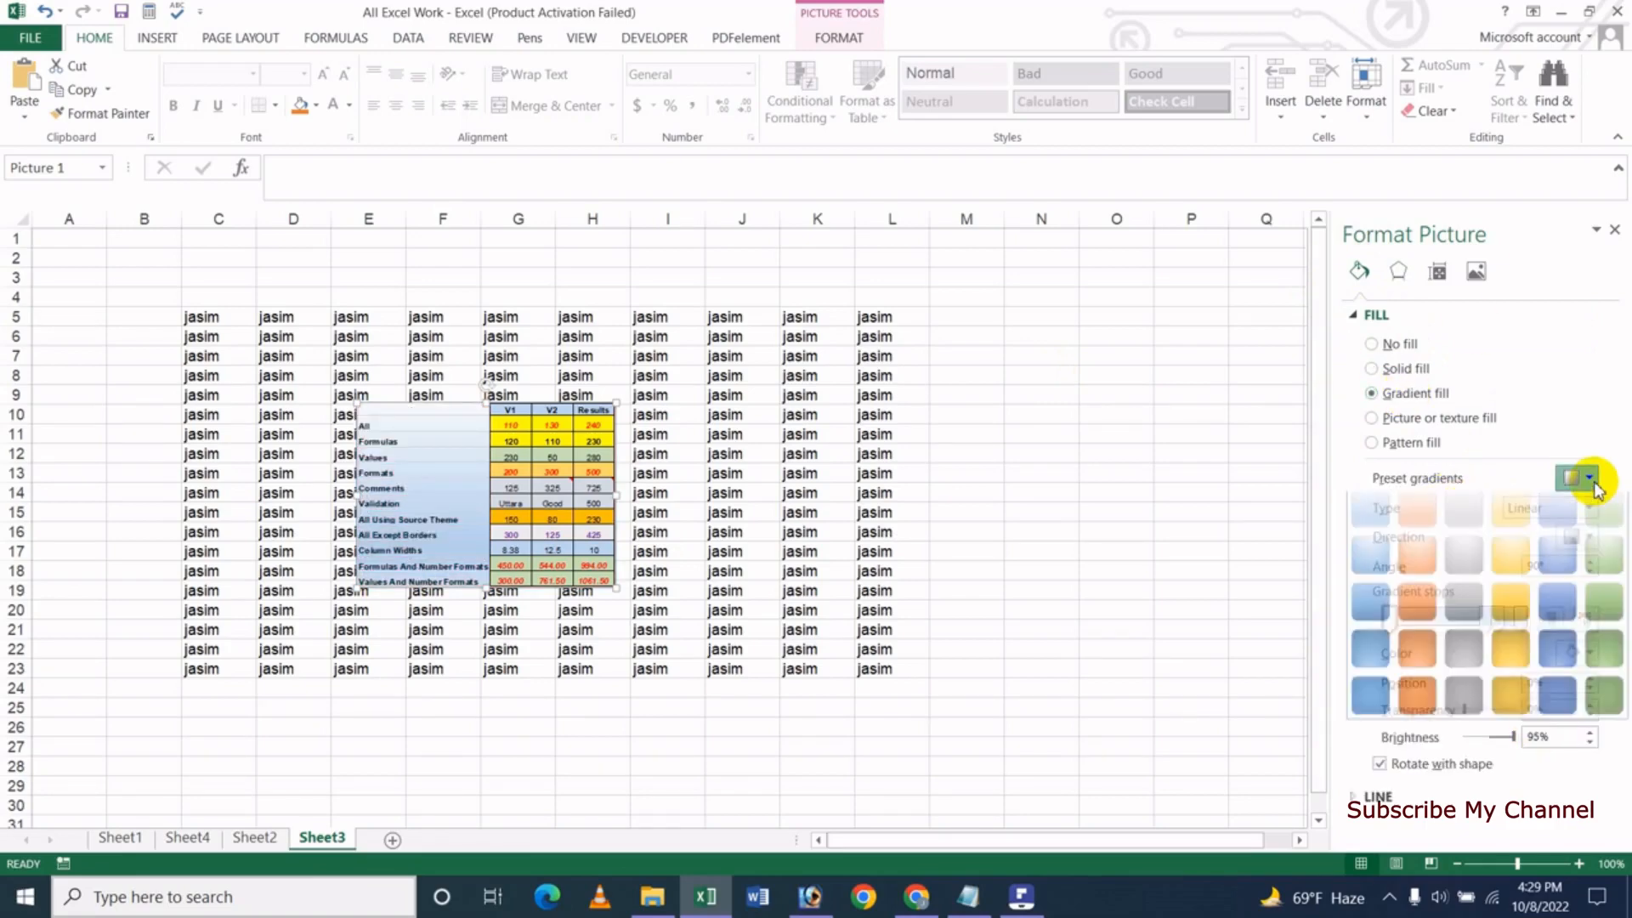
{"action": "left_click", "coordinate": [1505, 609]}
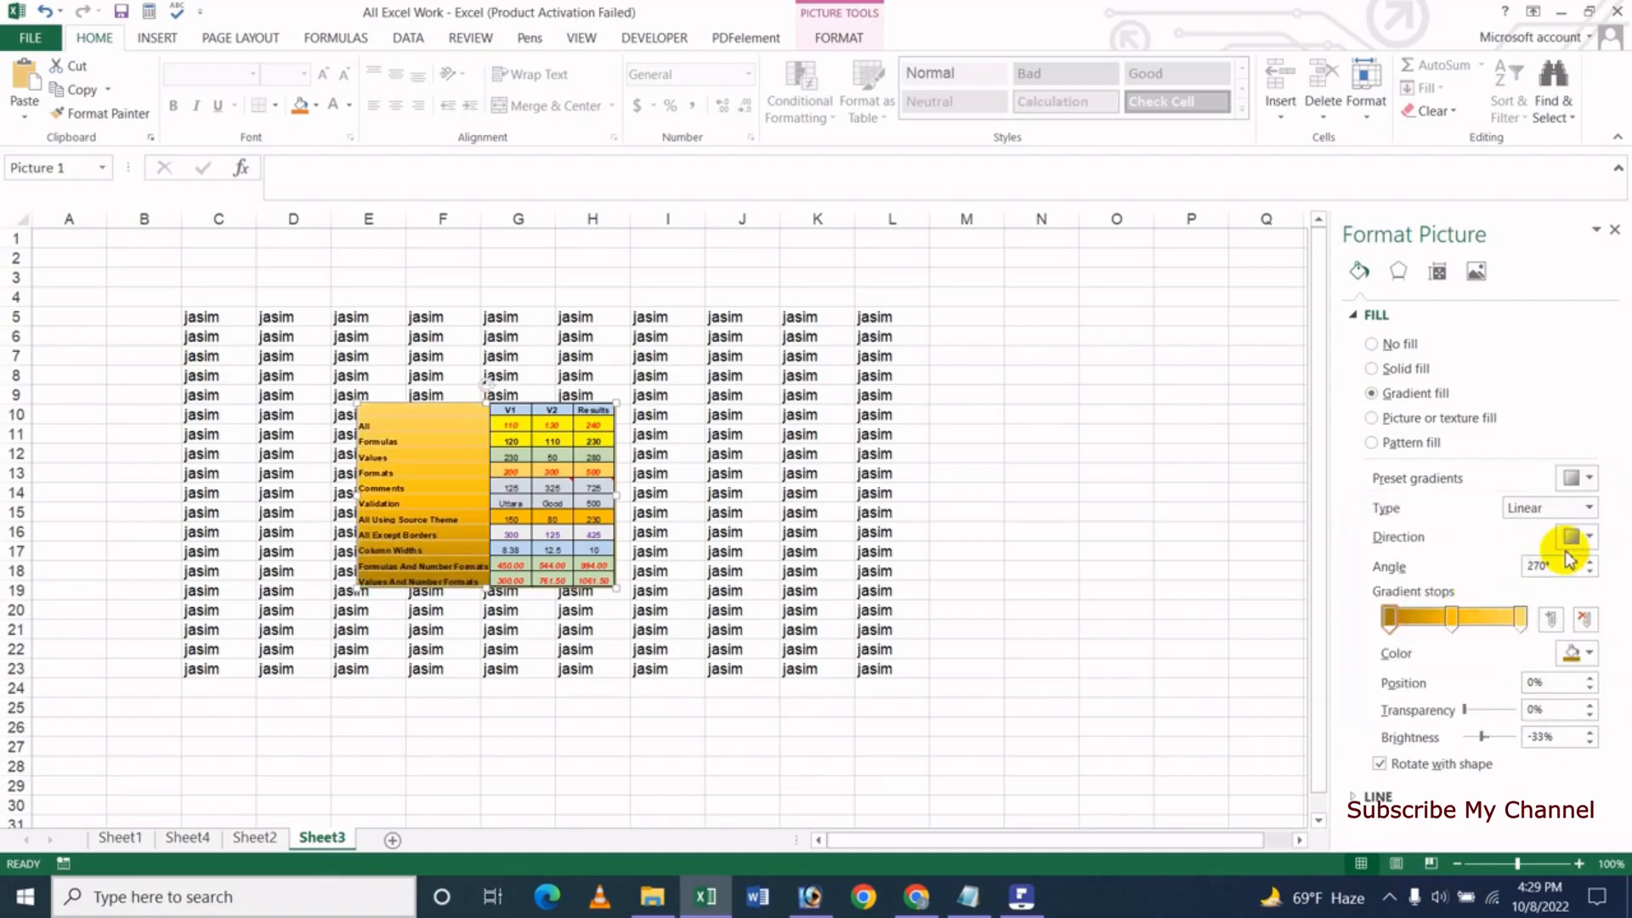
{"action": "left_click", "coordinate": [1593, 512]}
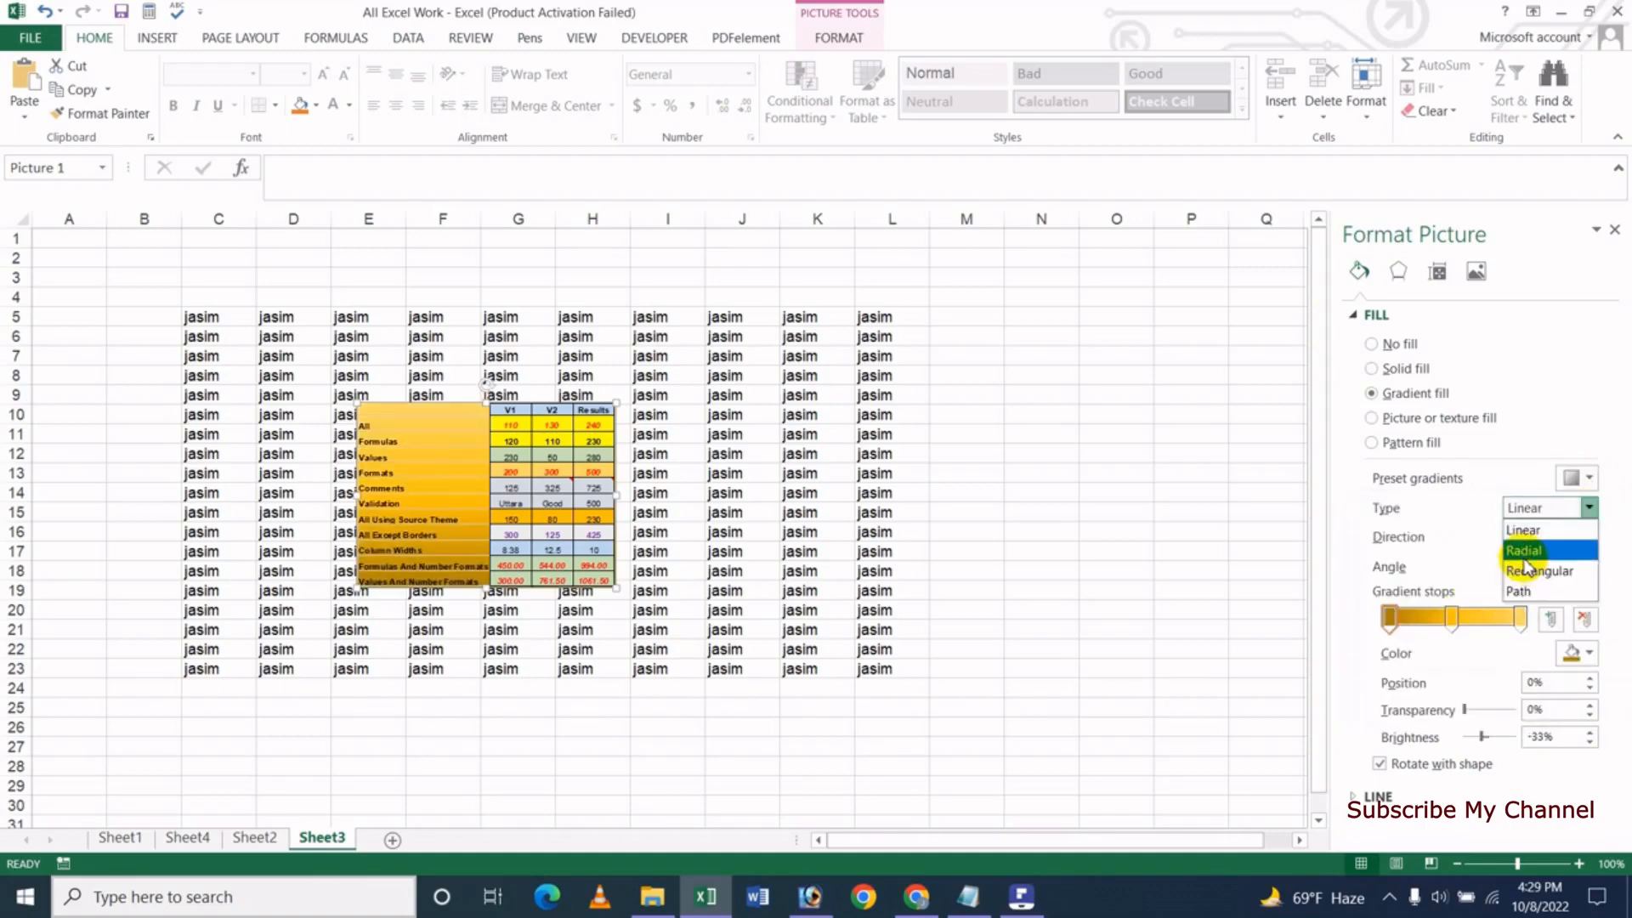
{"action": "left_click", "coordinate": [1526, 551]}
{"action": "left_click_drag", "start_coordinate": [1451, 623], "coordinate": [1474, 632]}
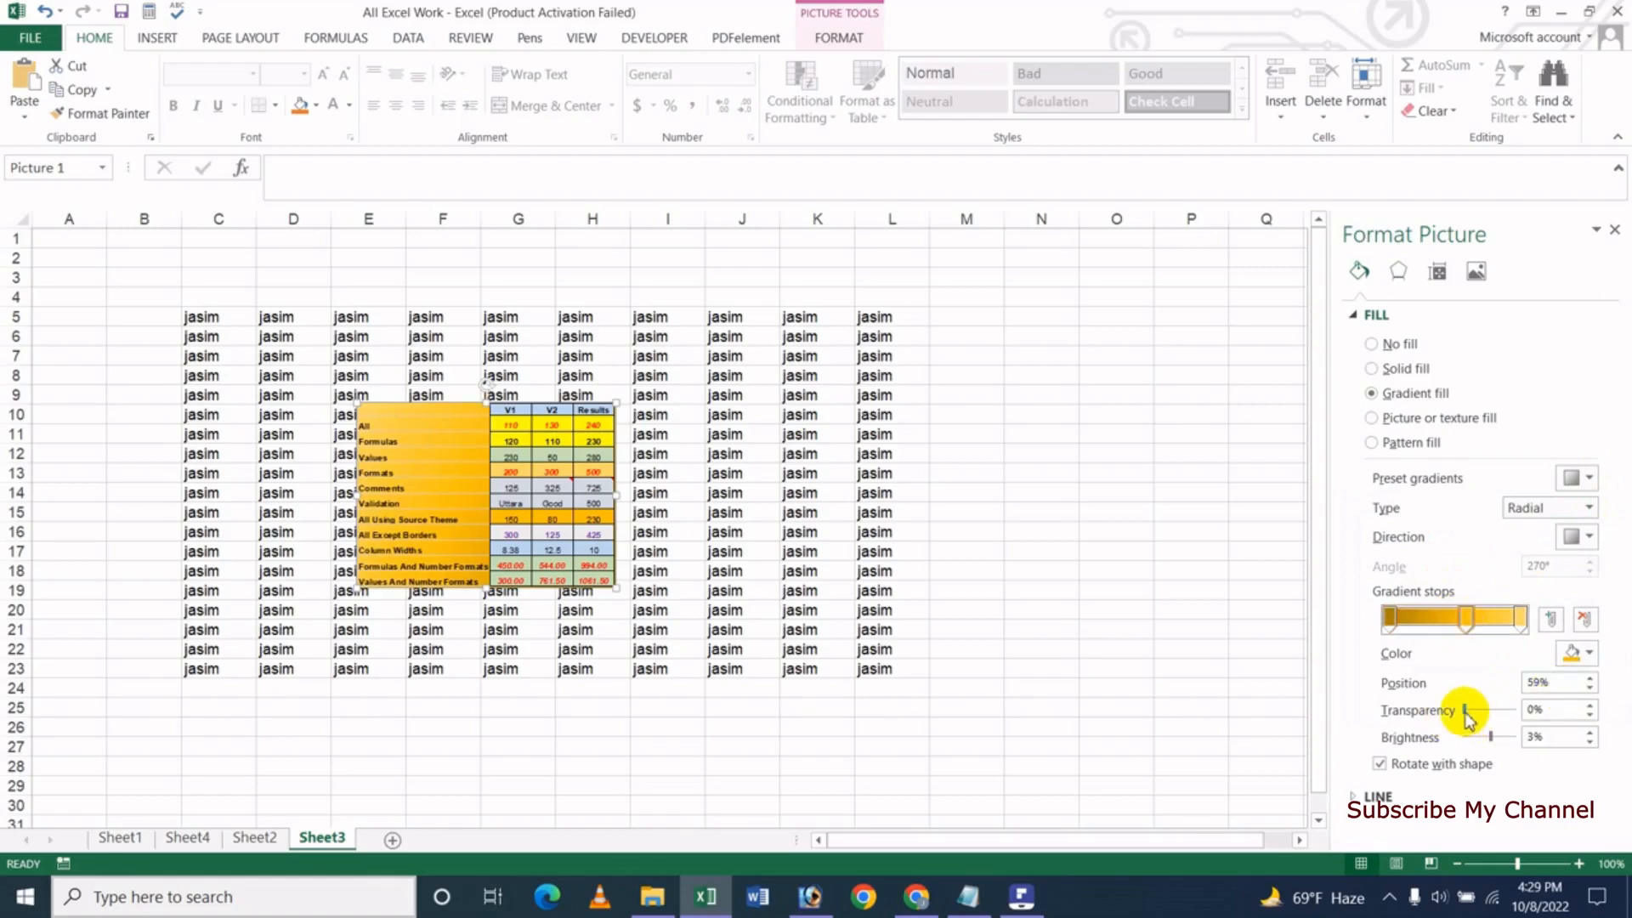
{"action": "left_click_drag", "start_coordinate": [1469, 718], "coordinate": [1471, 711]}
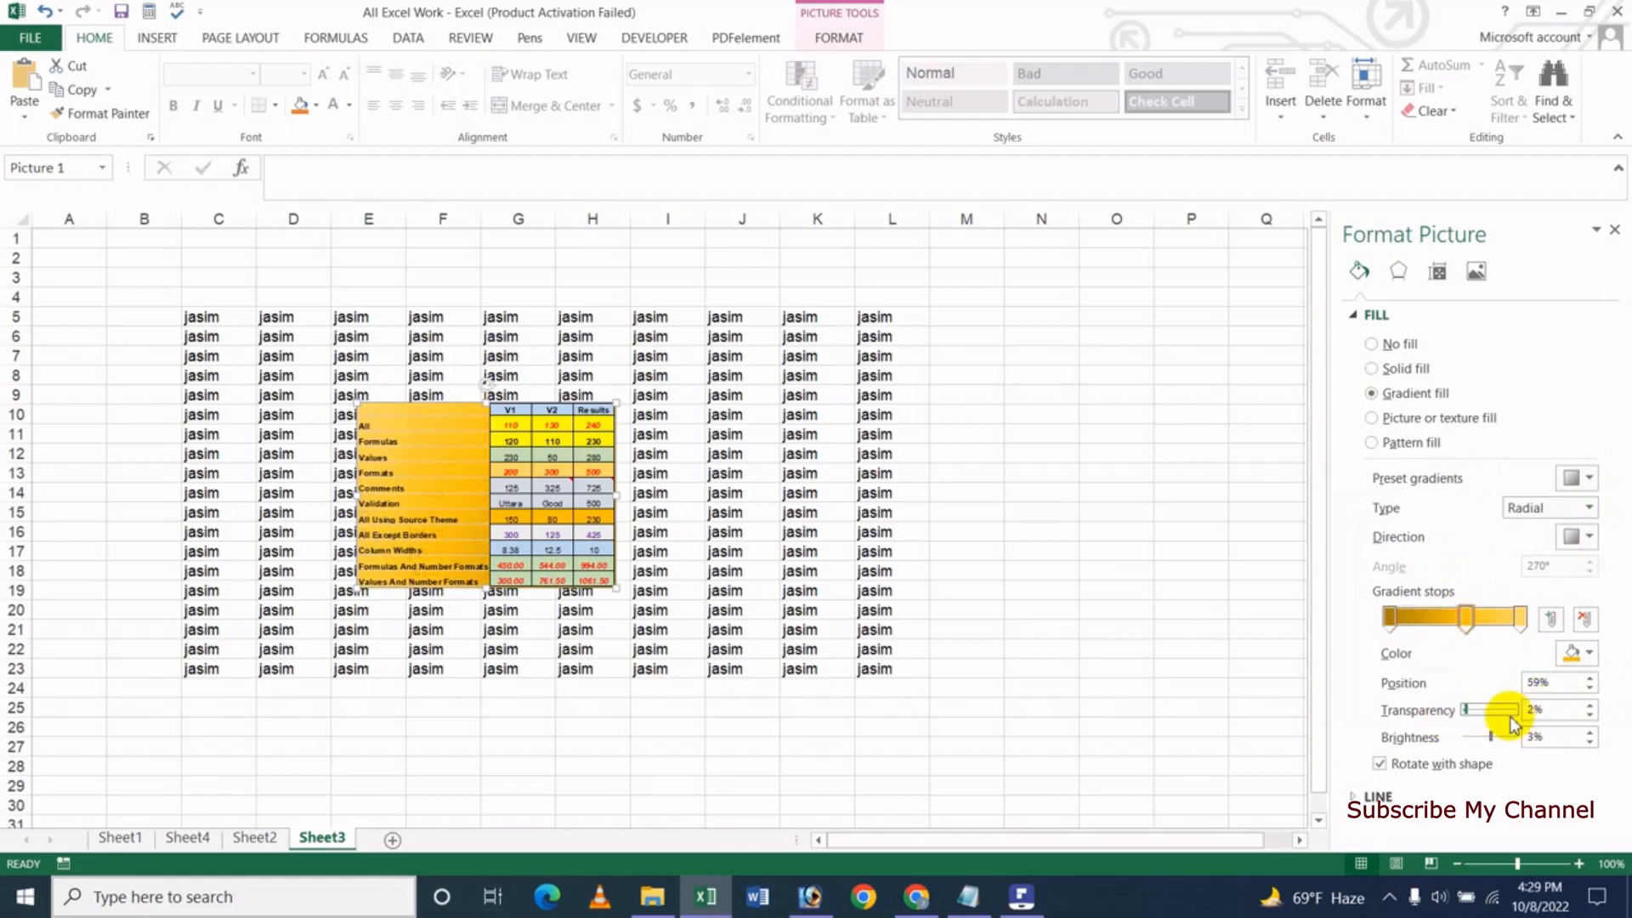
Switch the picture to a pattern fill with a blue background and a dashed vertical pattern.
{"action": "left_click", "coordinate": [1423, 443]}
{"action": "left_click", "coordinate": [1484, 602]}
{"action": "left_click", "coordinate": [1490, 674]}
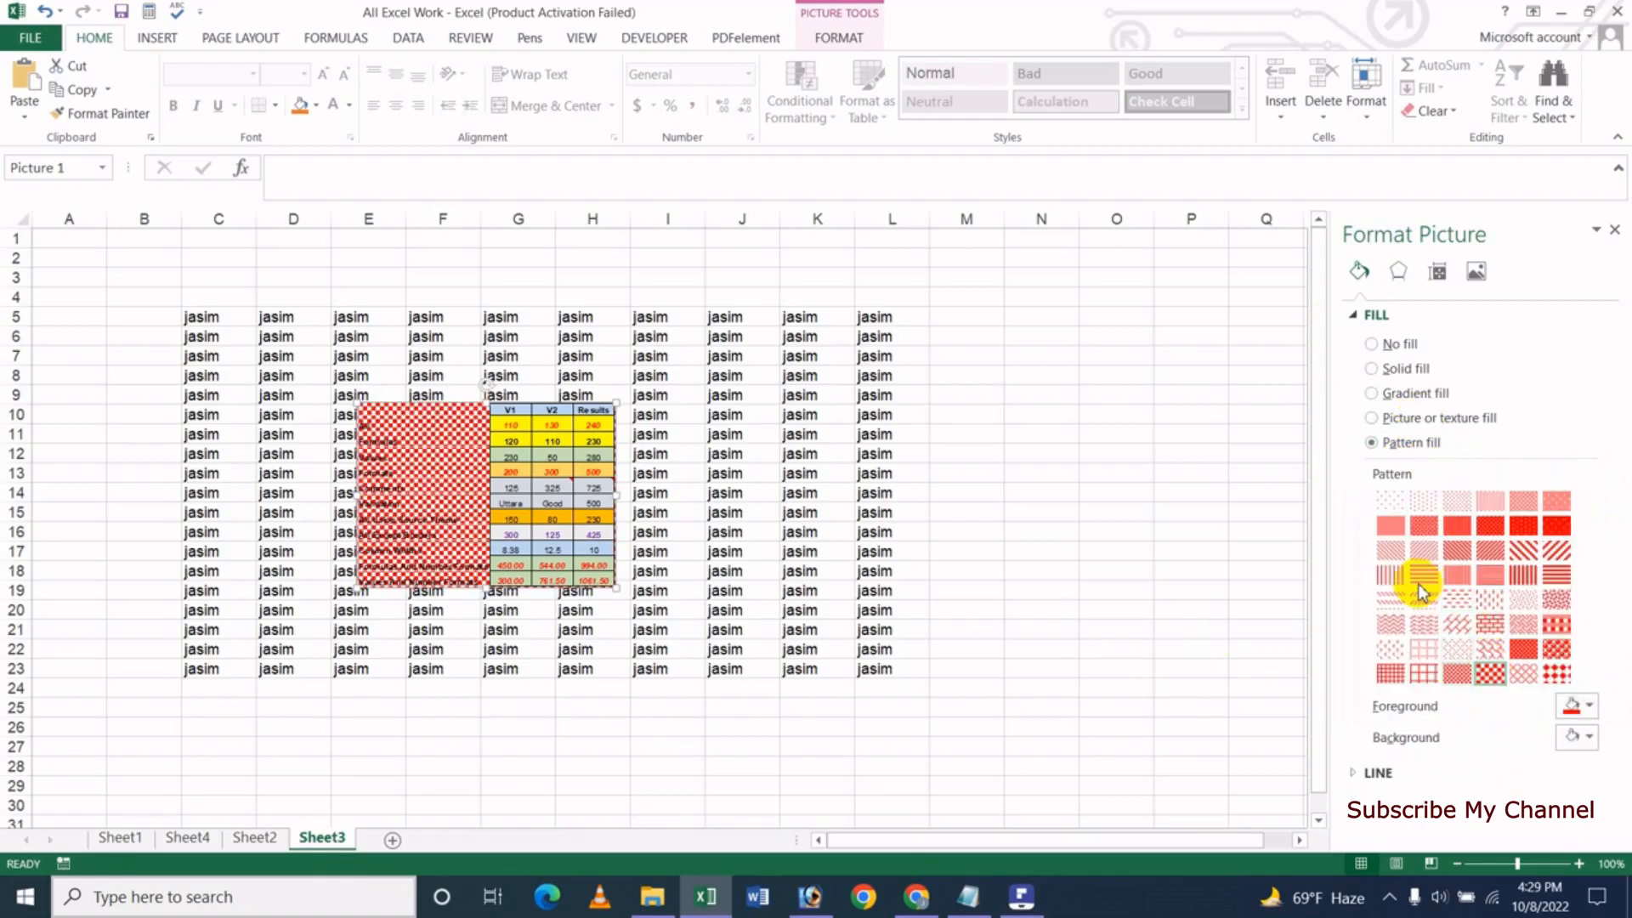
{"action": "left_click", "coordinate": [1526, 634]}
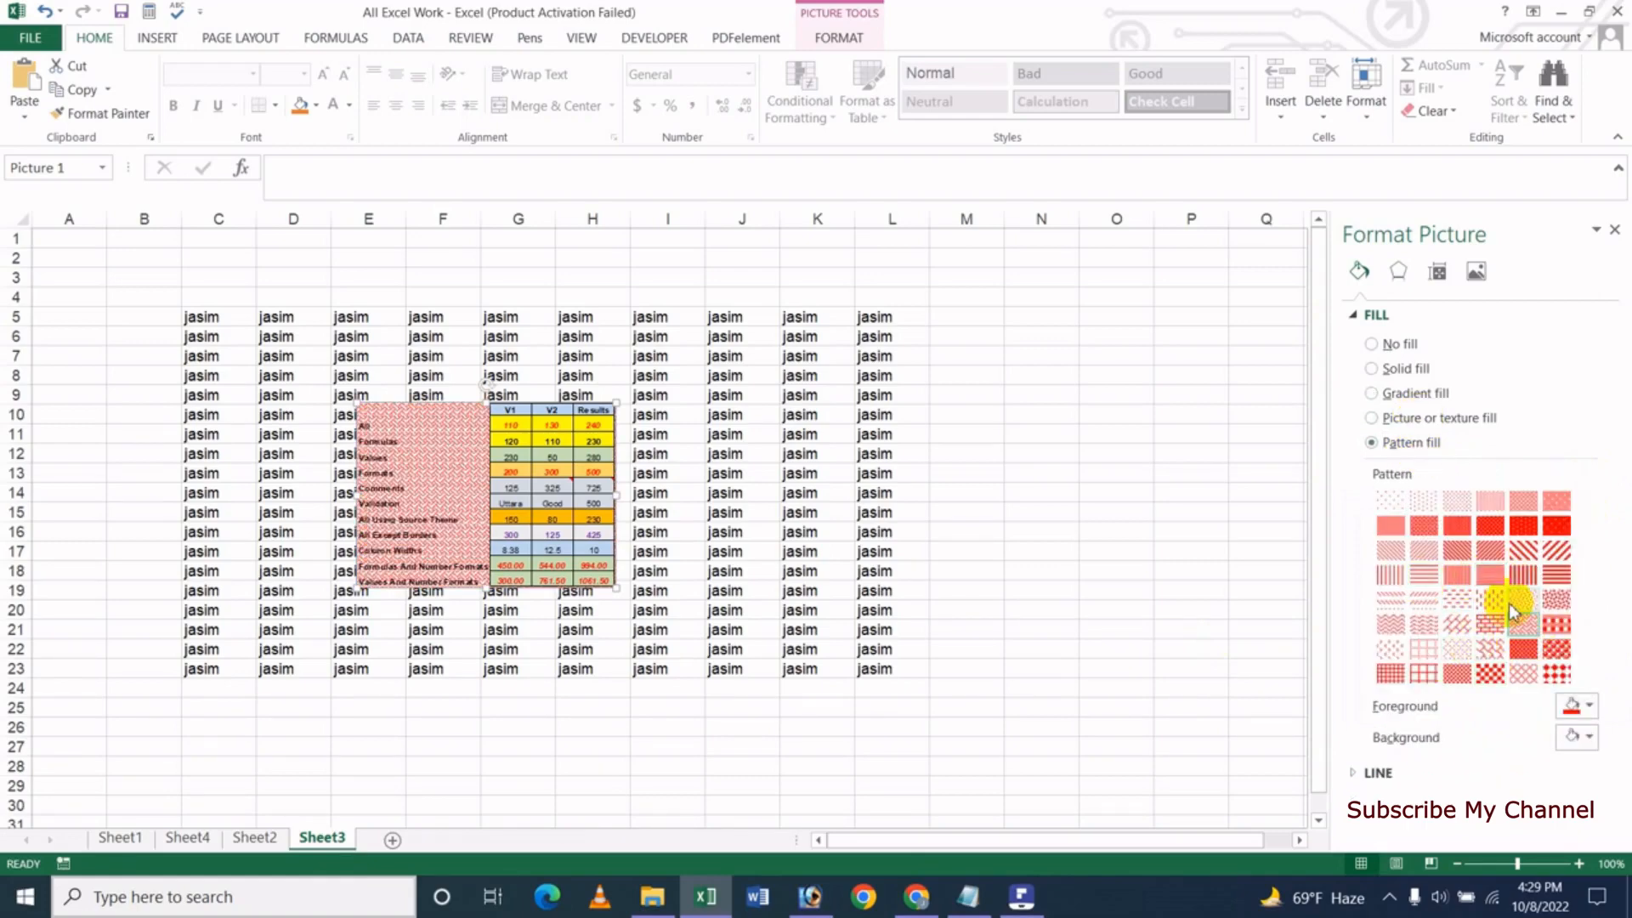
{"action": "left_click", "coordinate": [1589, 738]}
{"action": "left_click", "coordinate": [1535, 638]}
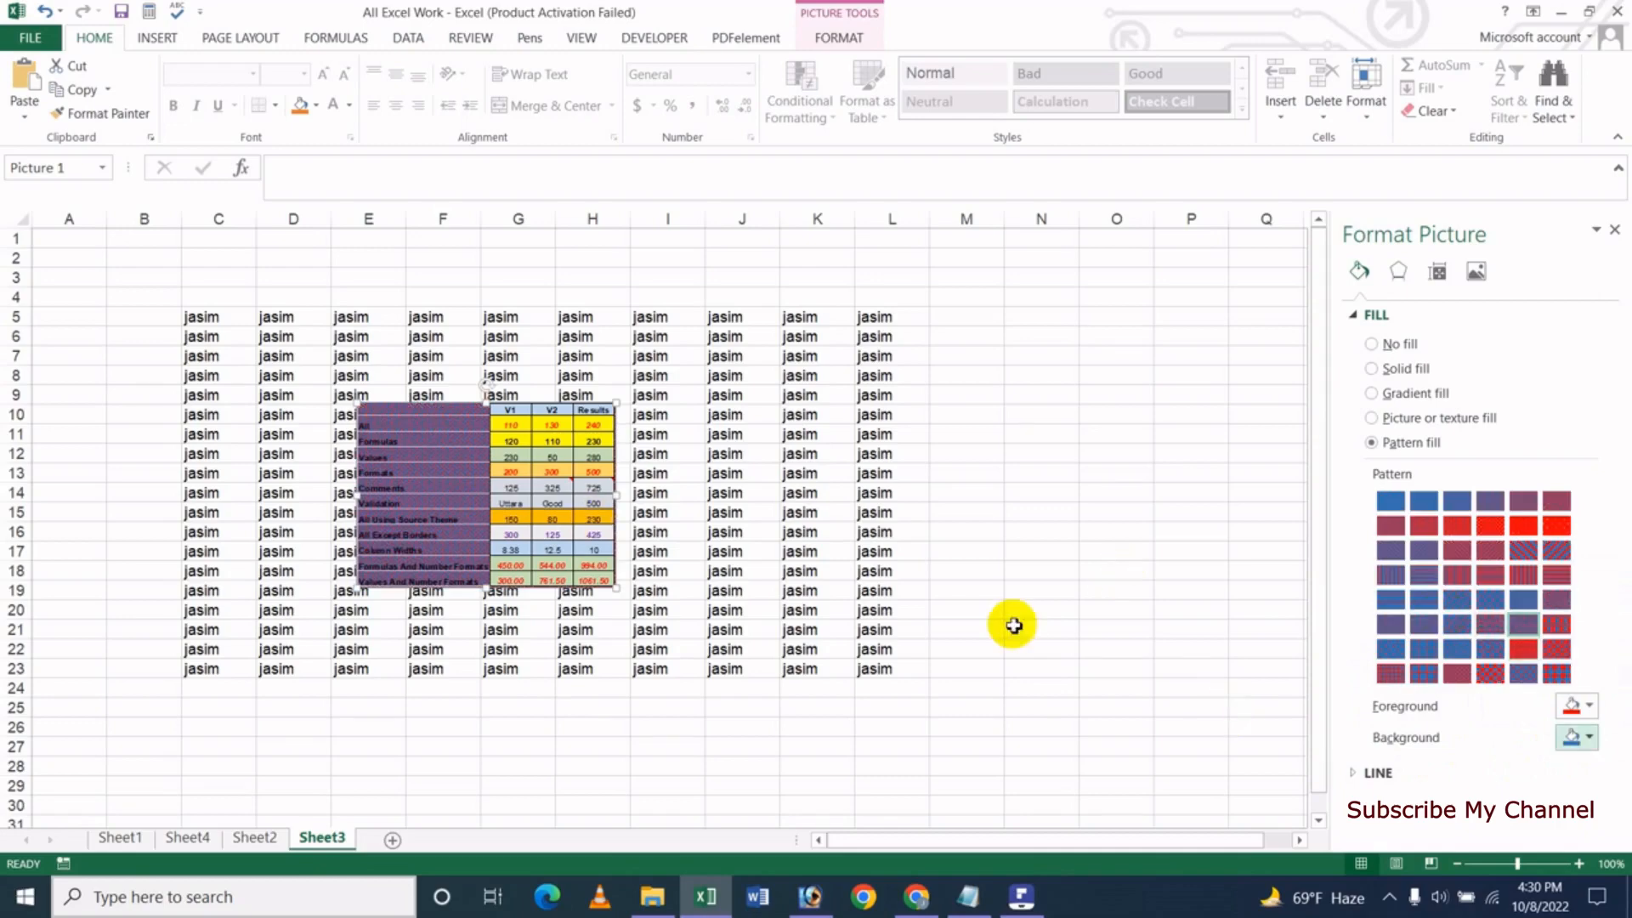
{"action": "left_click", "coordinate": [1506, 603]}
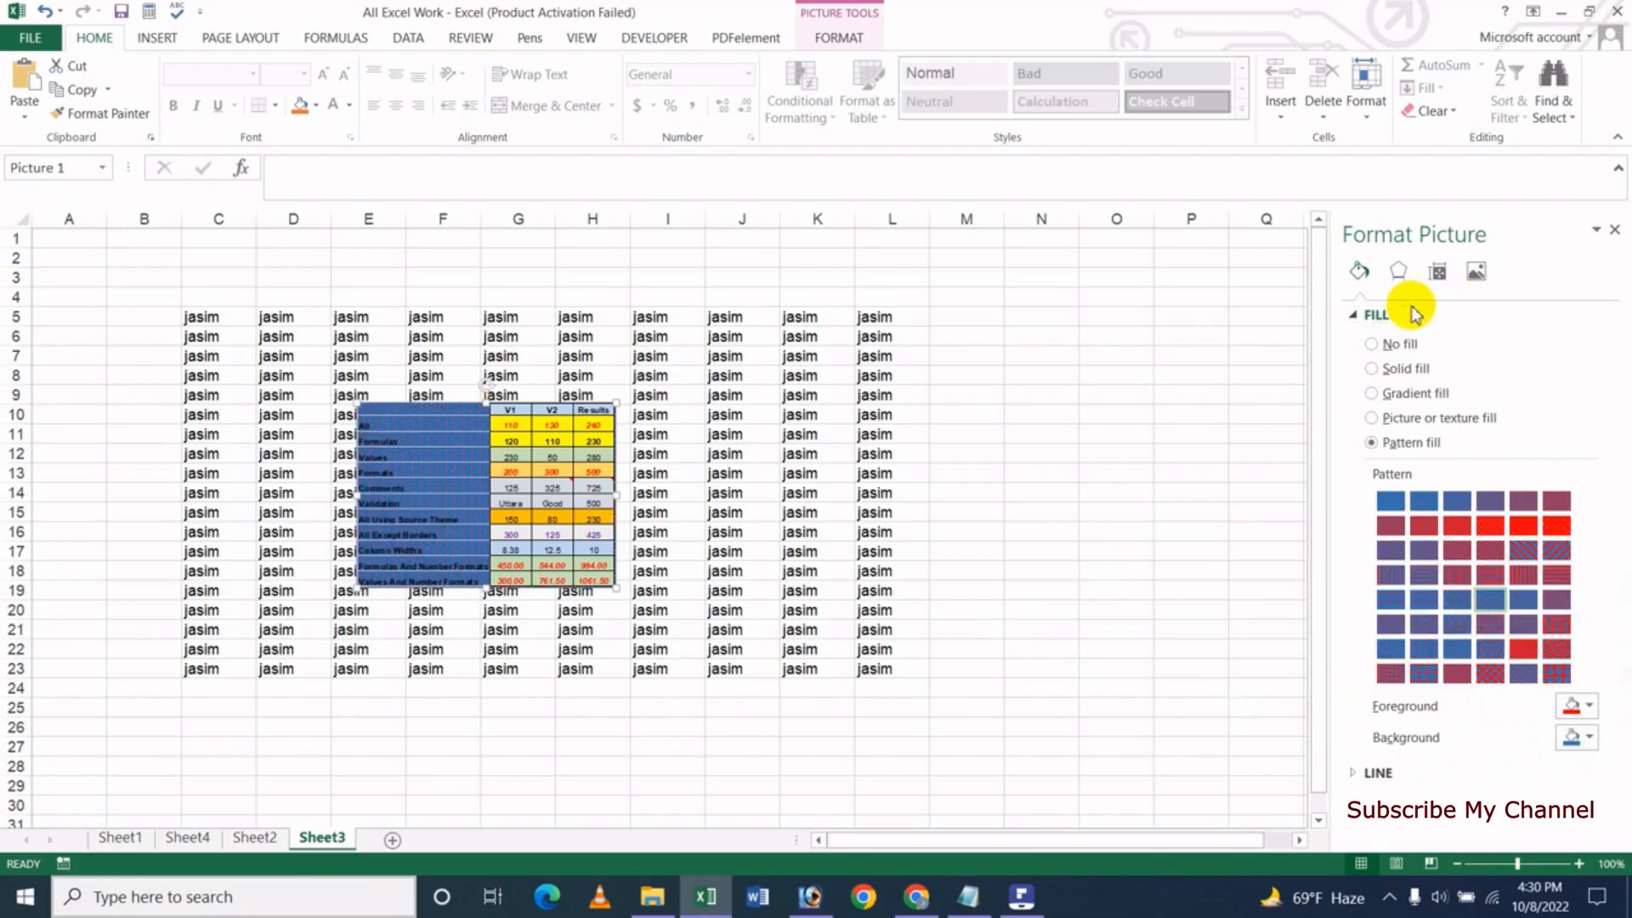
Add a shadow to the picture with 53% transparency, 46 pt blur and 81 pt distance.
{"action": "left_click", "coordinate": [1398, 271]}
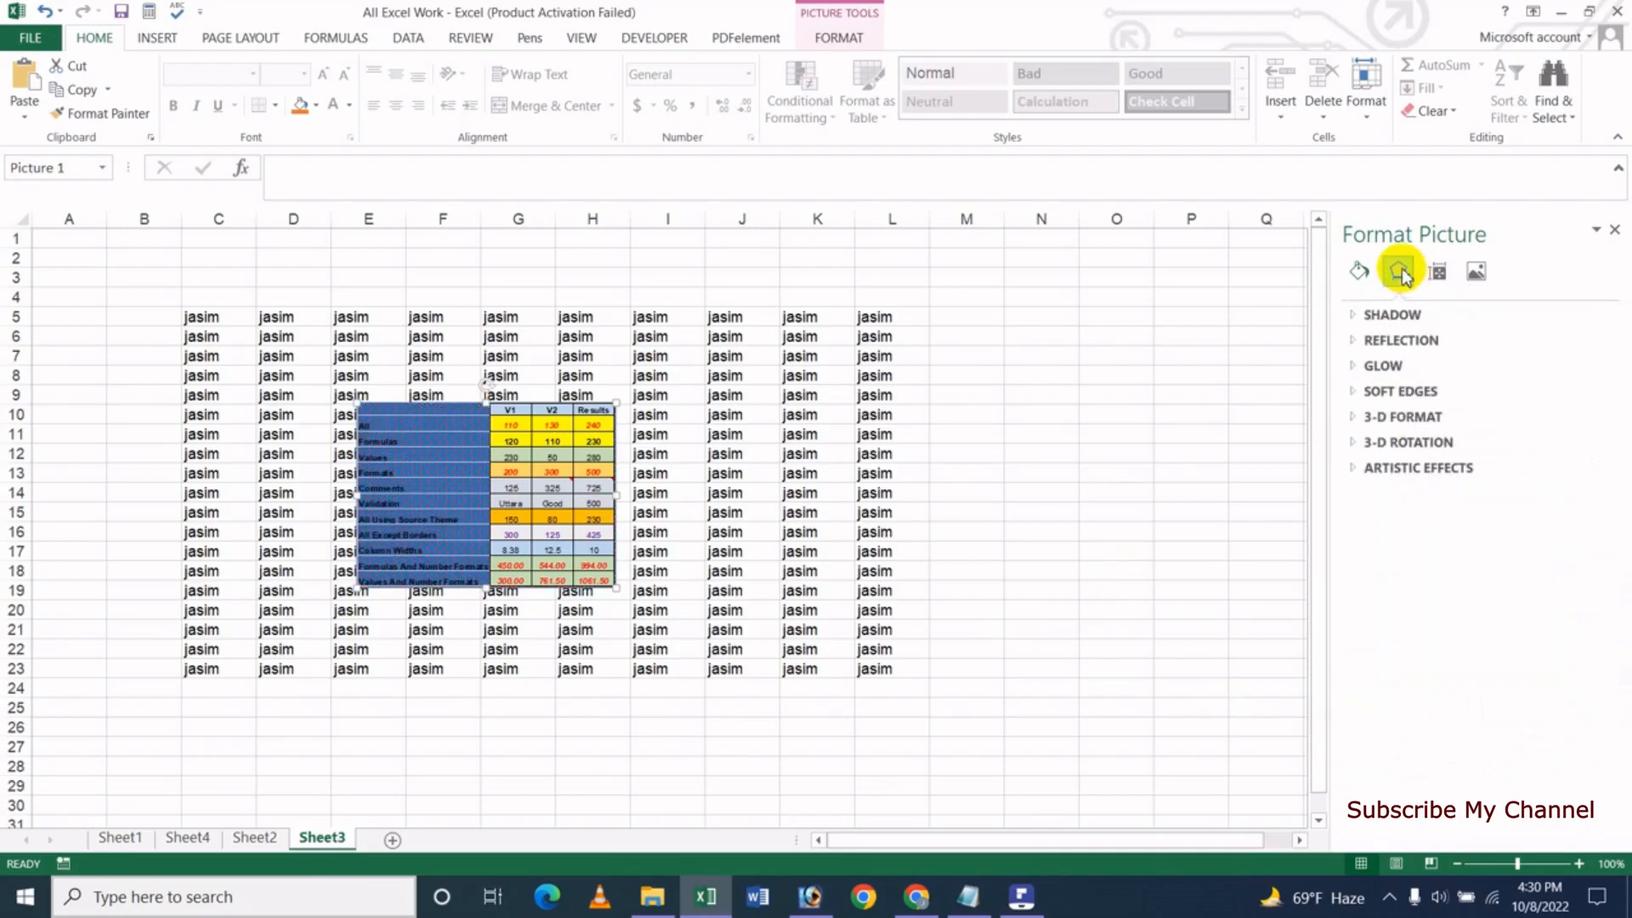
{"action": "left_click", "coordinate": [1361, 313]}
{"action": "left_click", "coordinate": [1473, 401]}
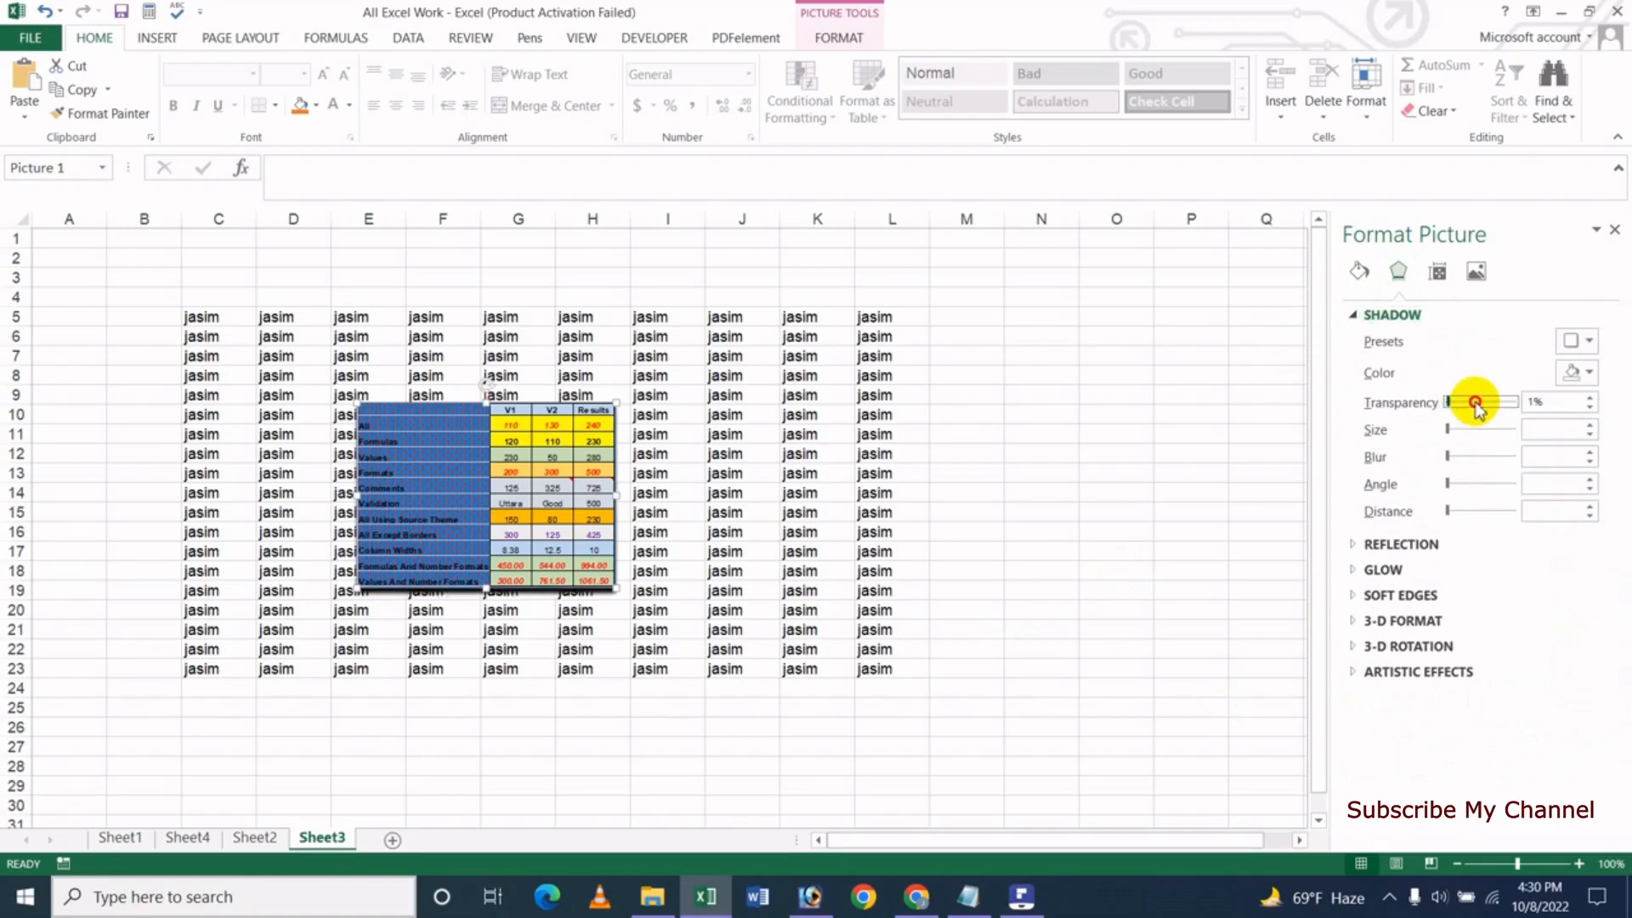
{"action": "left_click", "coordinate": [1593, 399]}
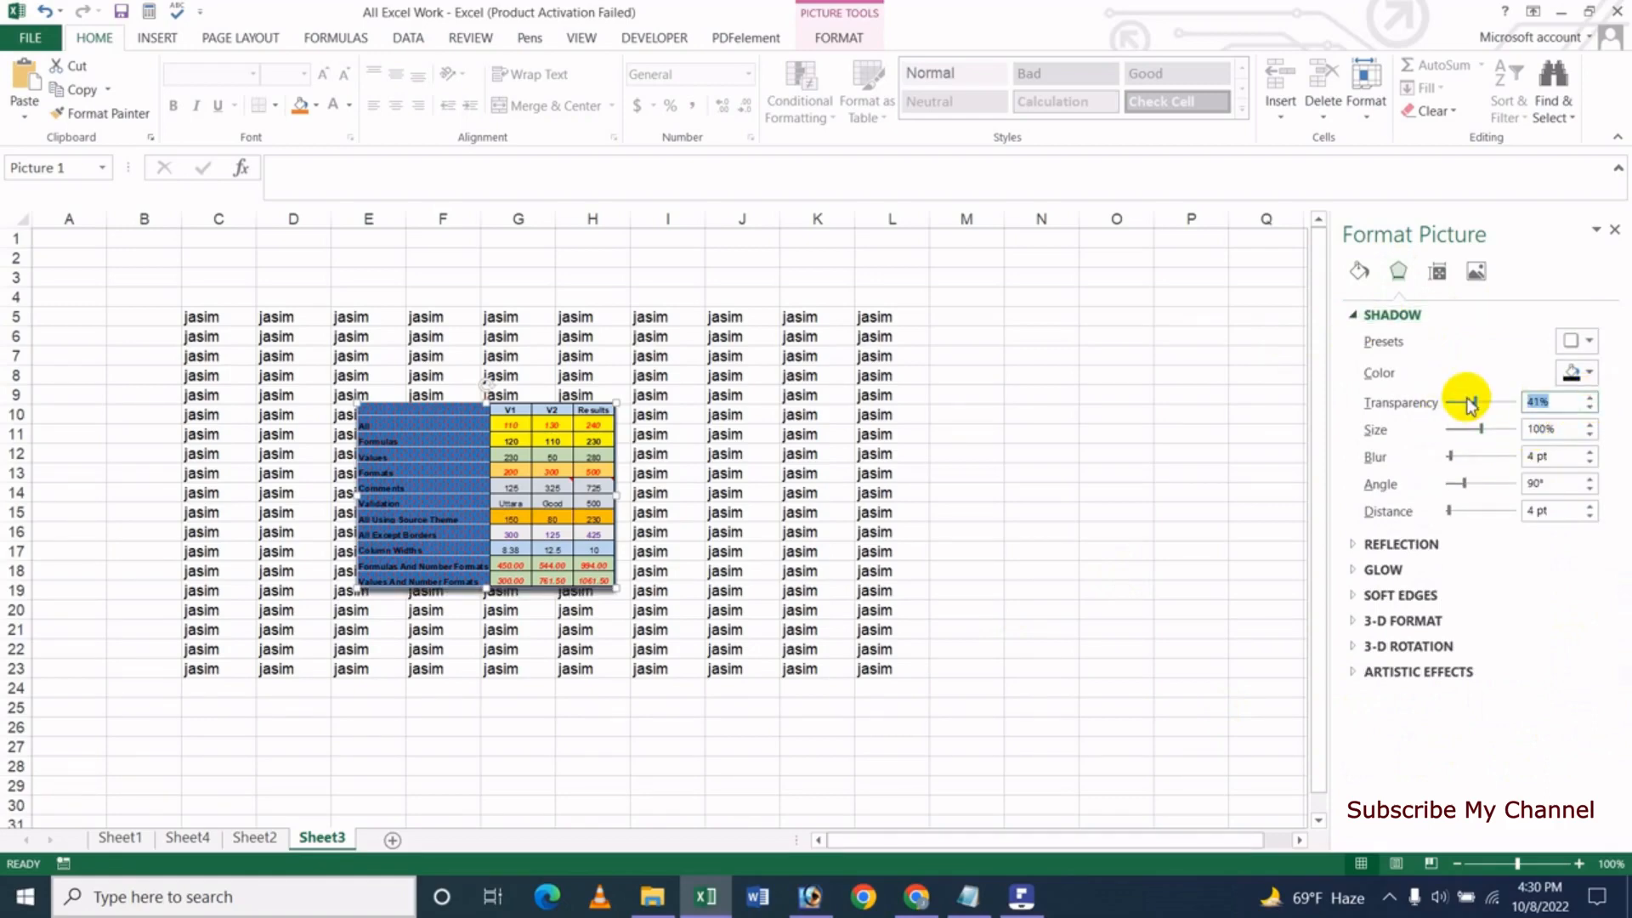
{"action": "left_click_drag", "start_coordinate": [1484, 401], "coordinate": [1488, 401]}
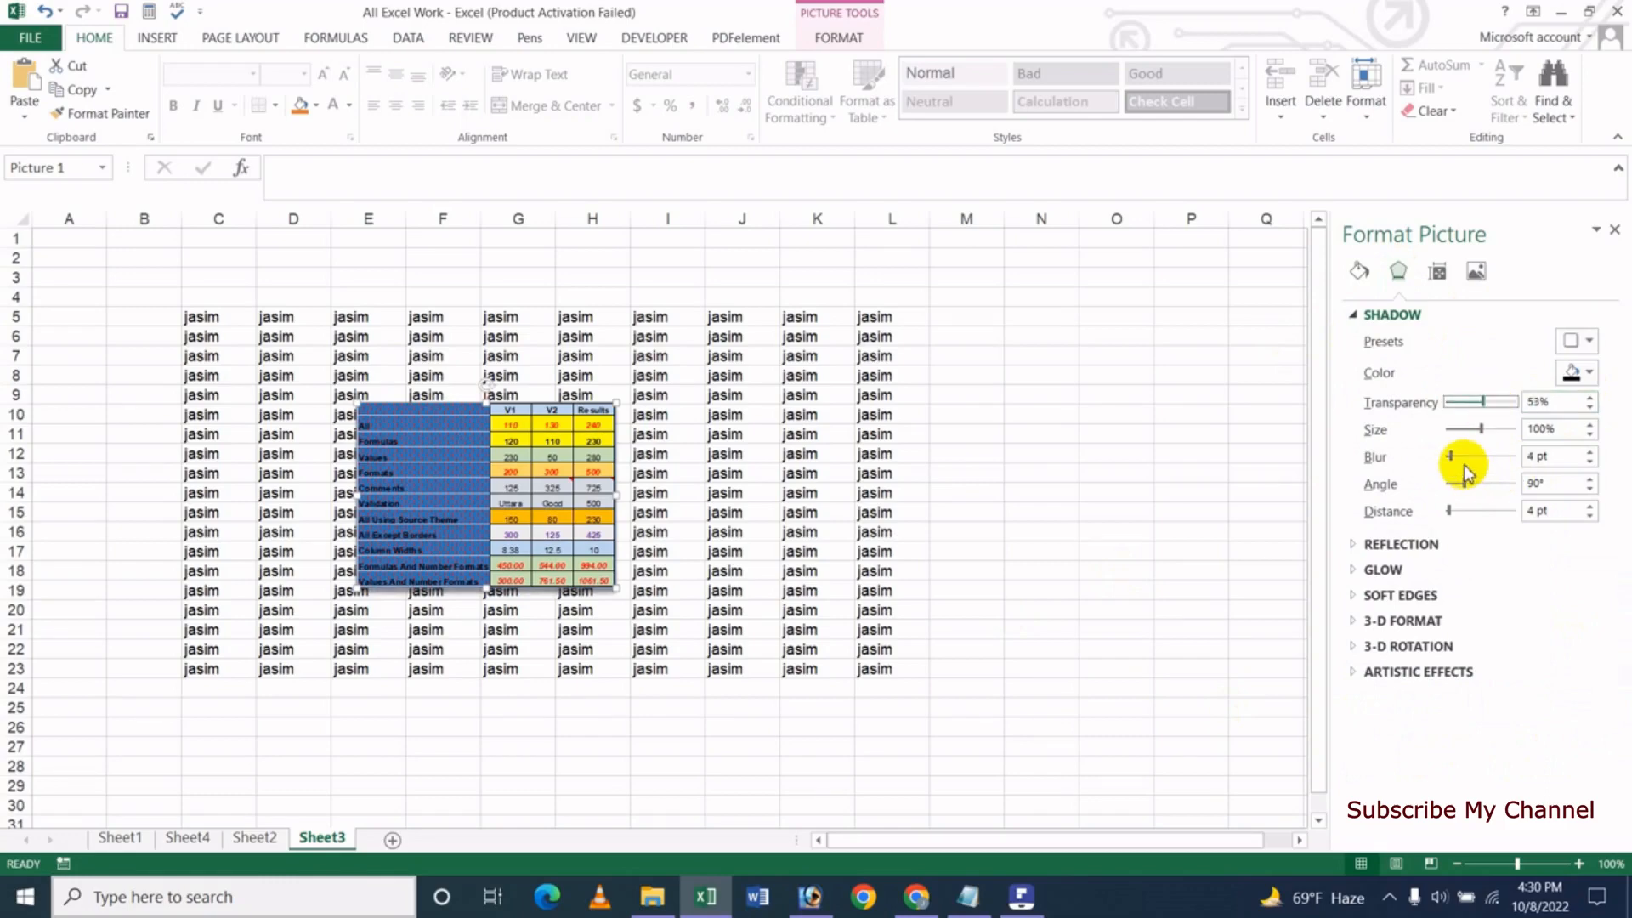
{"action": "left_click_drag", "start_coordinate": [1455, 460], "coordinate": [1475, 523]}
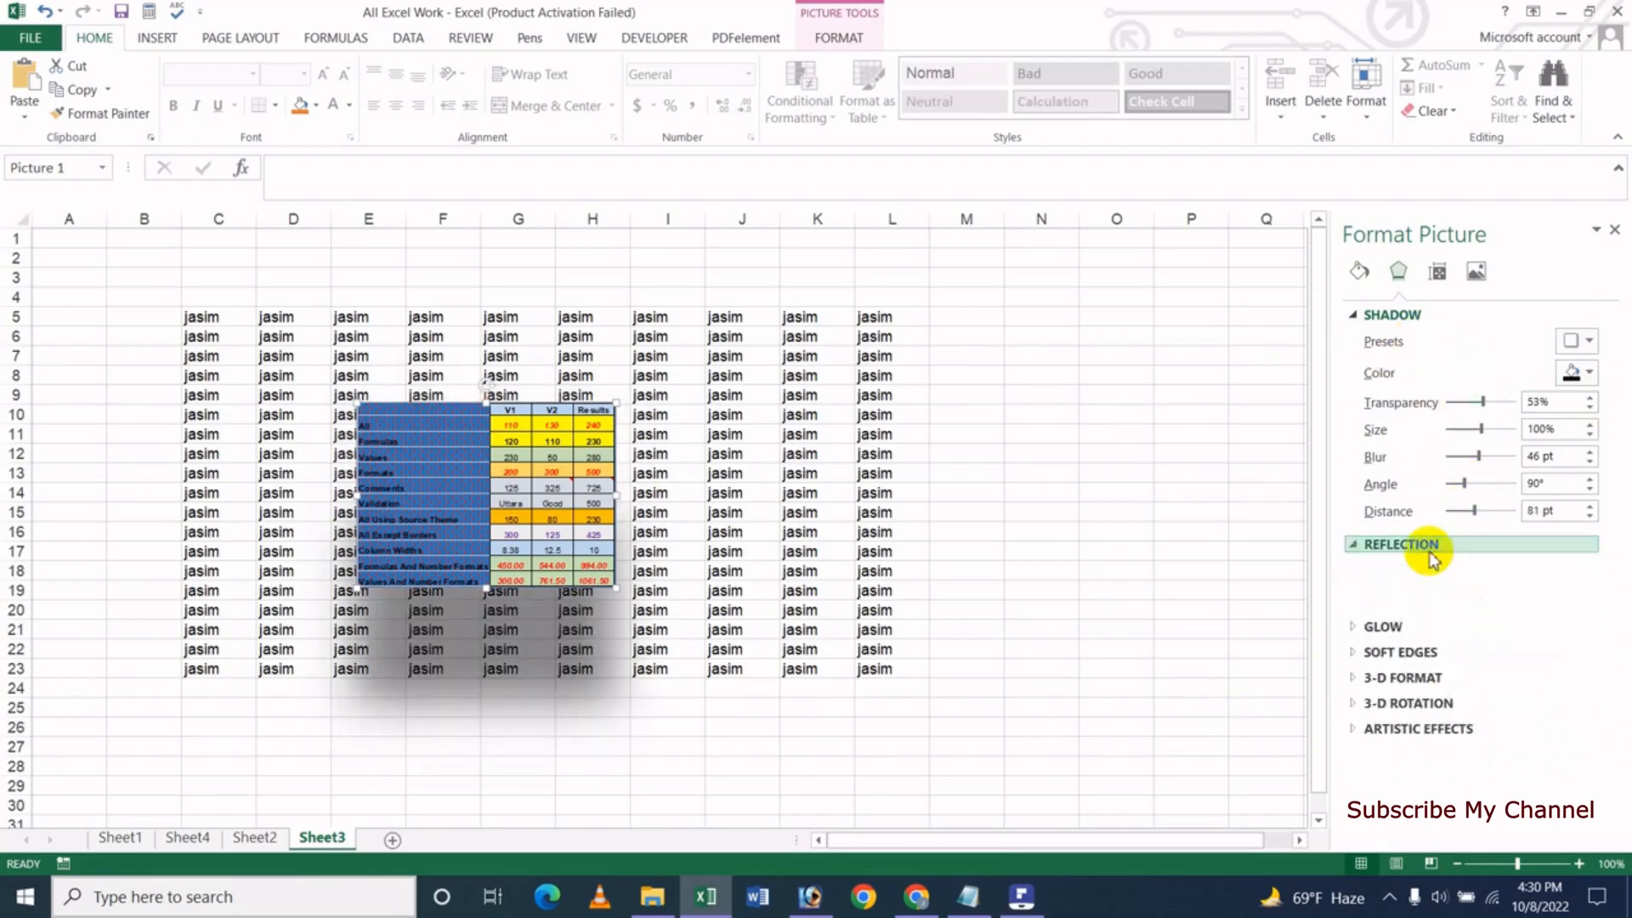
Add a reflection to the picture with 27% transparency and 1 pt blur.
{"action": "left_click", "coordinate": [1429, 547]}
{"action": "mouse_move", "coordinate": [1443, 603]}
{"action": "left_mouse_down"}
{"action": "mouse_move", "coordinate": [1481, 605]}
{"action": "mouse_move", "coordinate": [1463, 605]}
{"action": "left_mouse_up"}
{"action": "left_click", "coordinate": [1455, 655]}
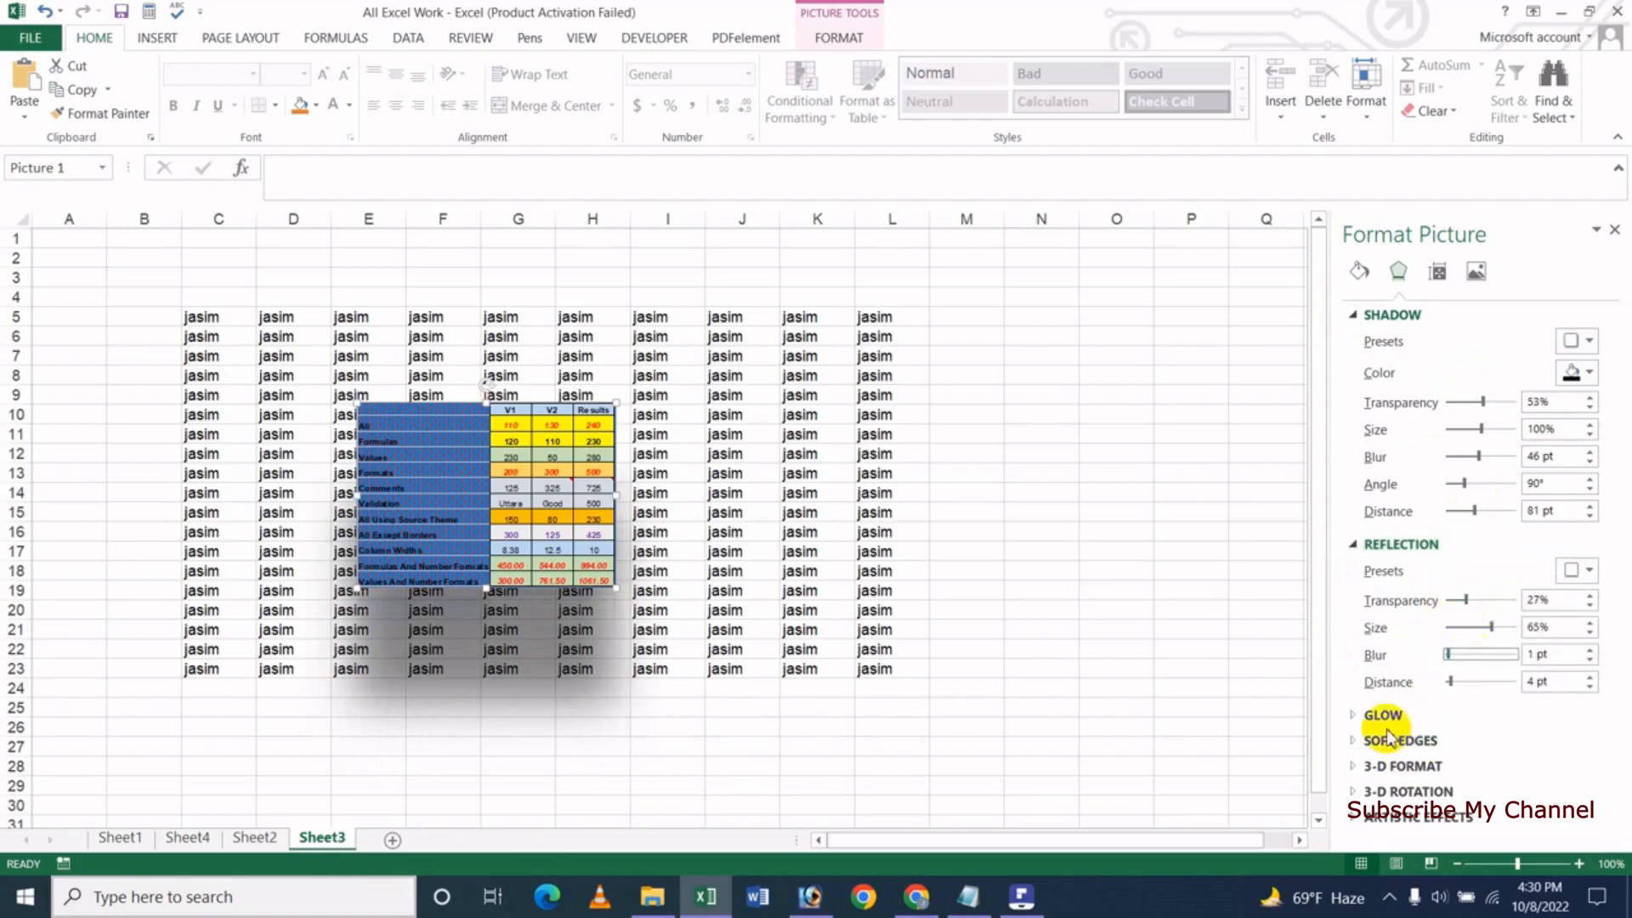
{"action": "left_click", "coordinate": [1353, 549]}
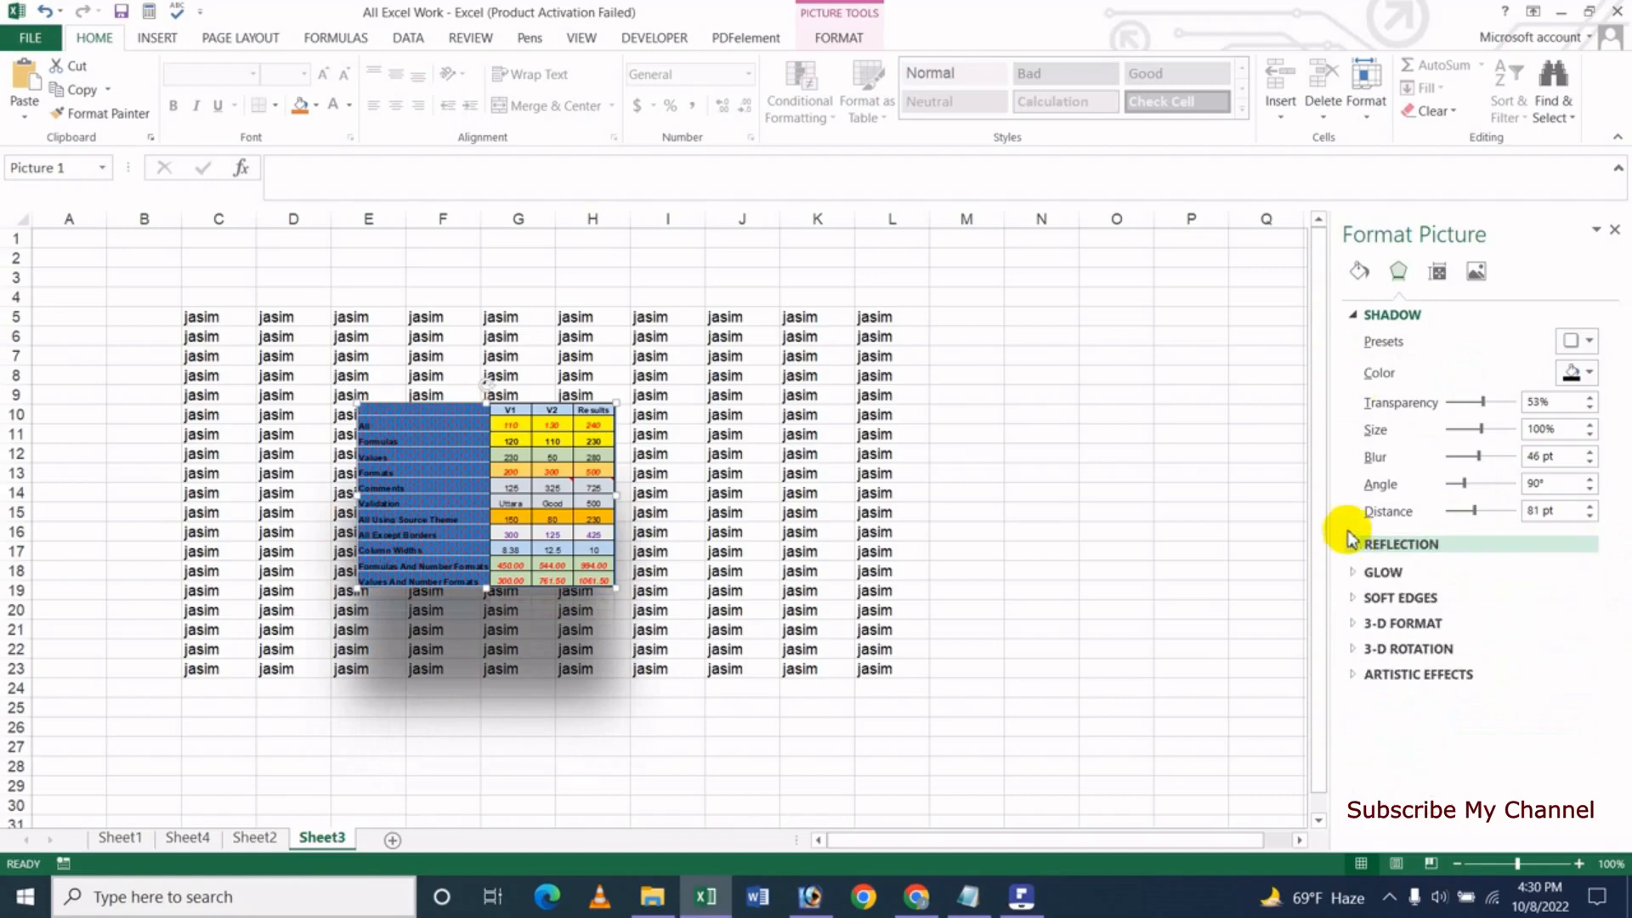
{"action": "left_click", "coordinate": [1358, 313]}
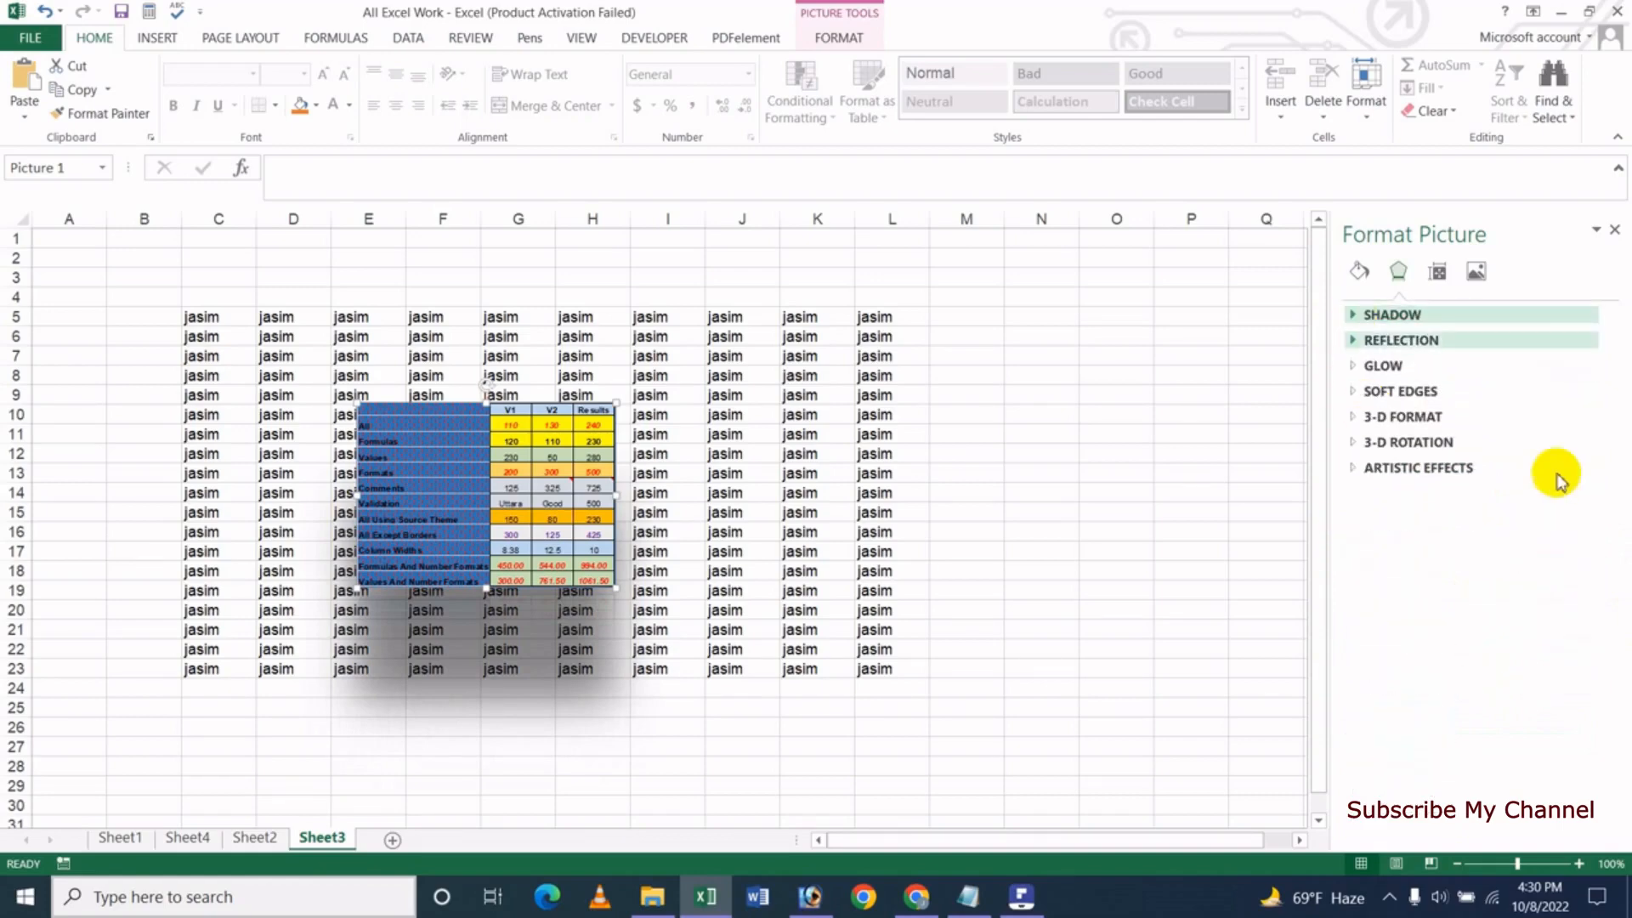
Apply a blue 11 pt glow preset to the picture.
{"action": "left_click", "coordinate": [1384, 364]}
{"action": "left_click", "coordinate": [1470, 455]}
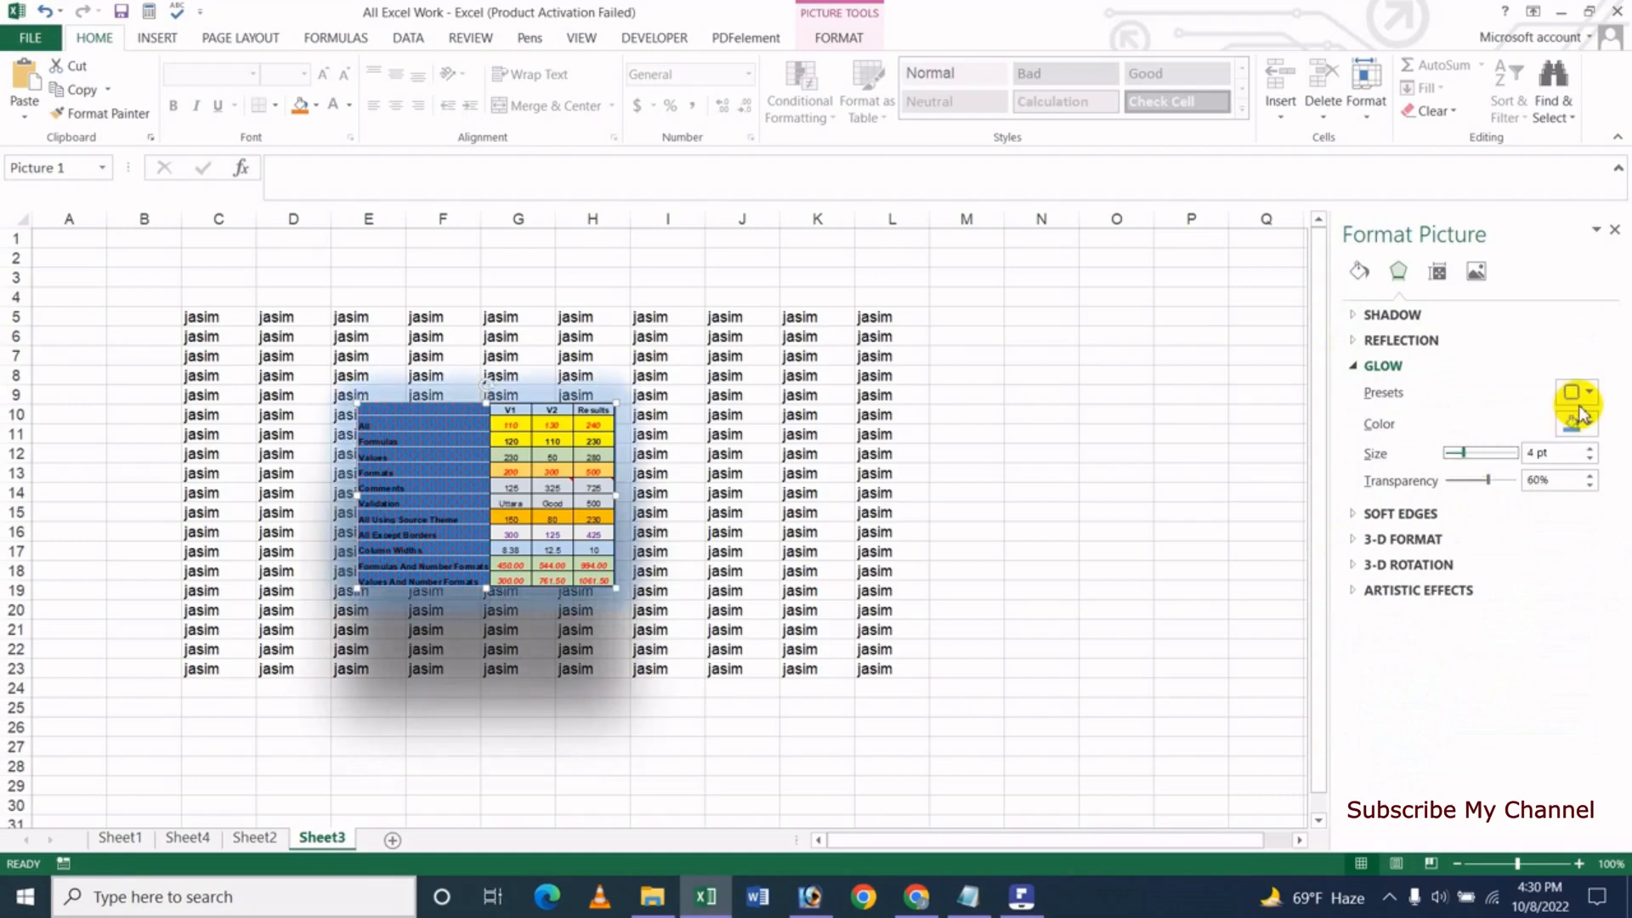
{"action": "left_click", "coordinate": [1586, 403]}
{"action": "left_click", "coordinate": [1508, 659]}
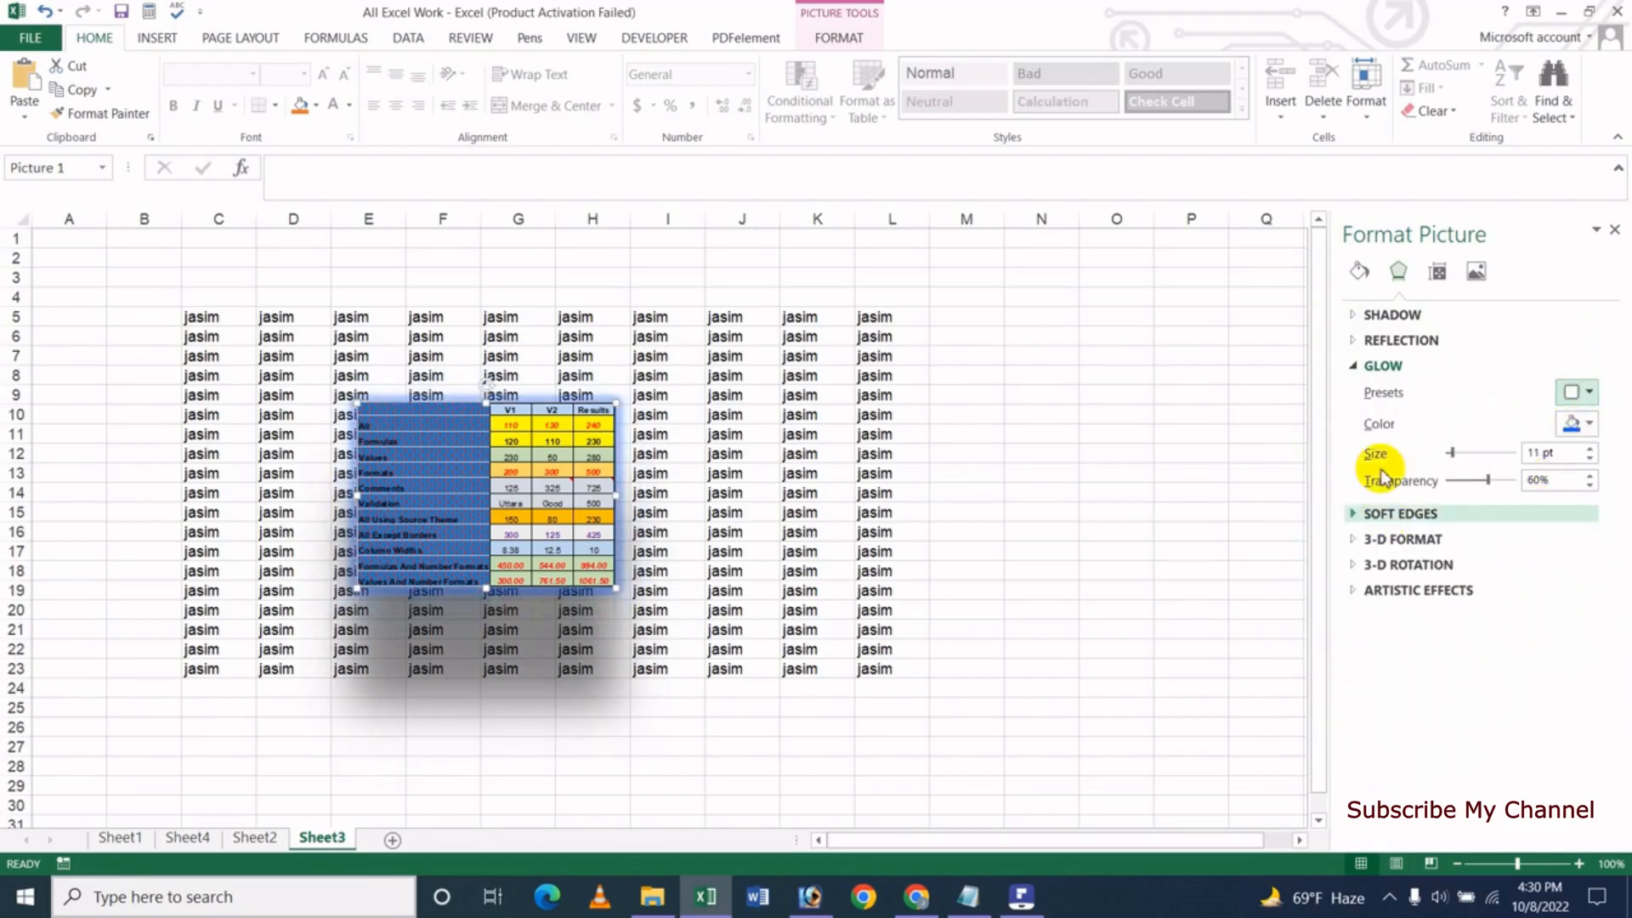
{"action": "left_click", "coordinate": [1357, 366]}
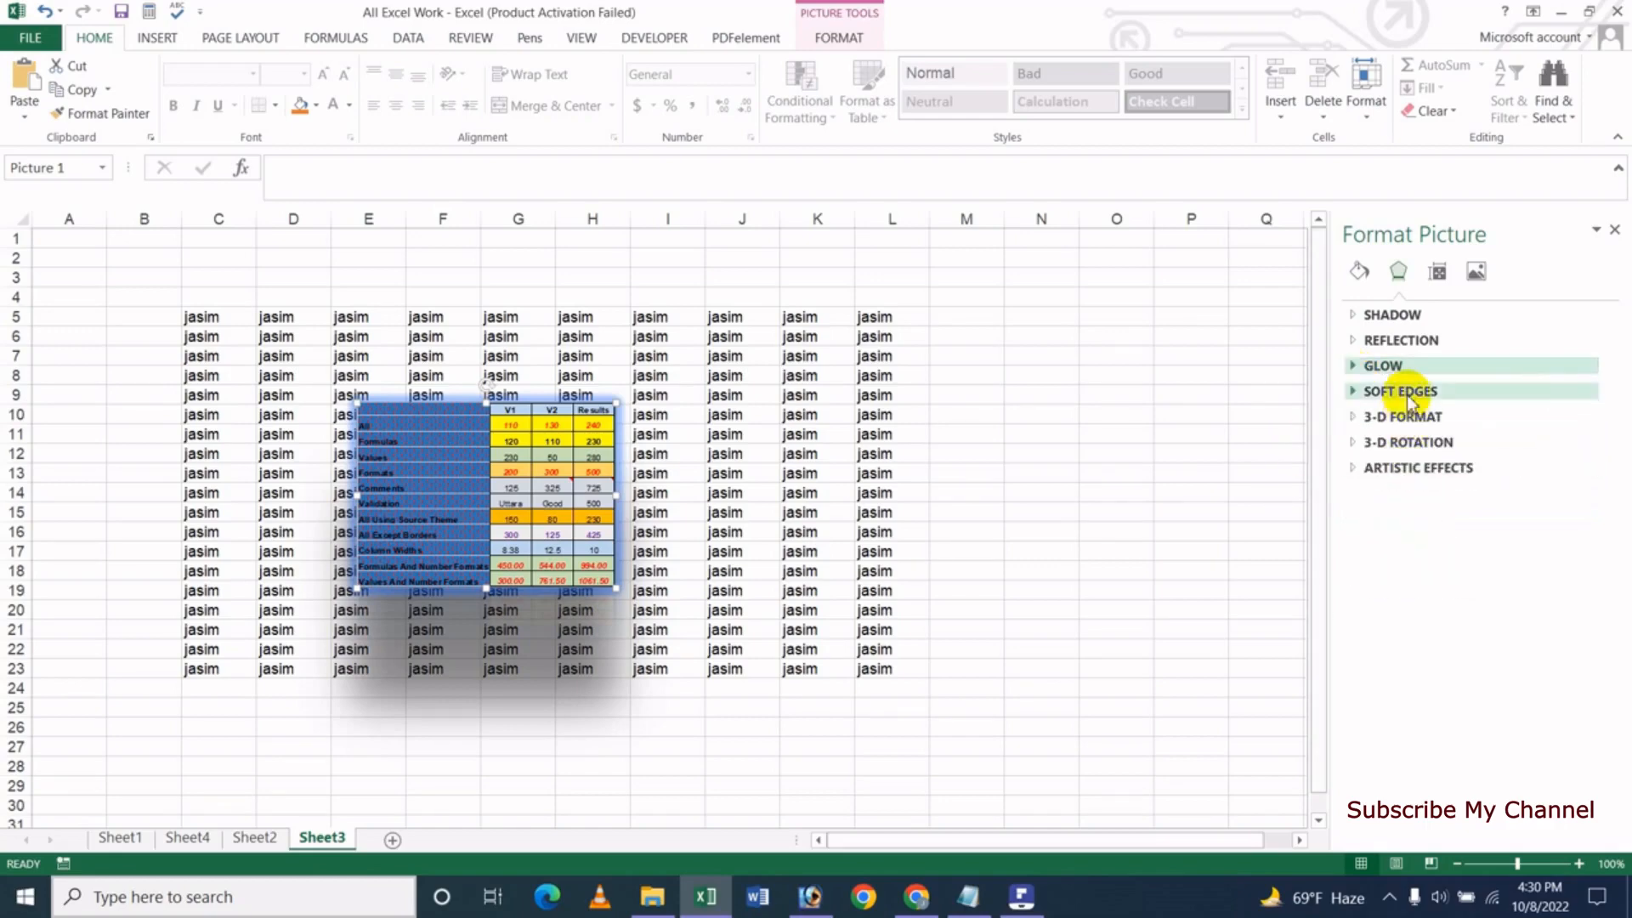
Set the picture's soft edges to 1 pt and check its artistic effects options.
{"action": "left_click", "coordinate": [1407, 395]}
{"action": "left_click", "coordinate": [1463, 449]}
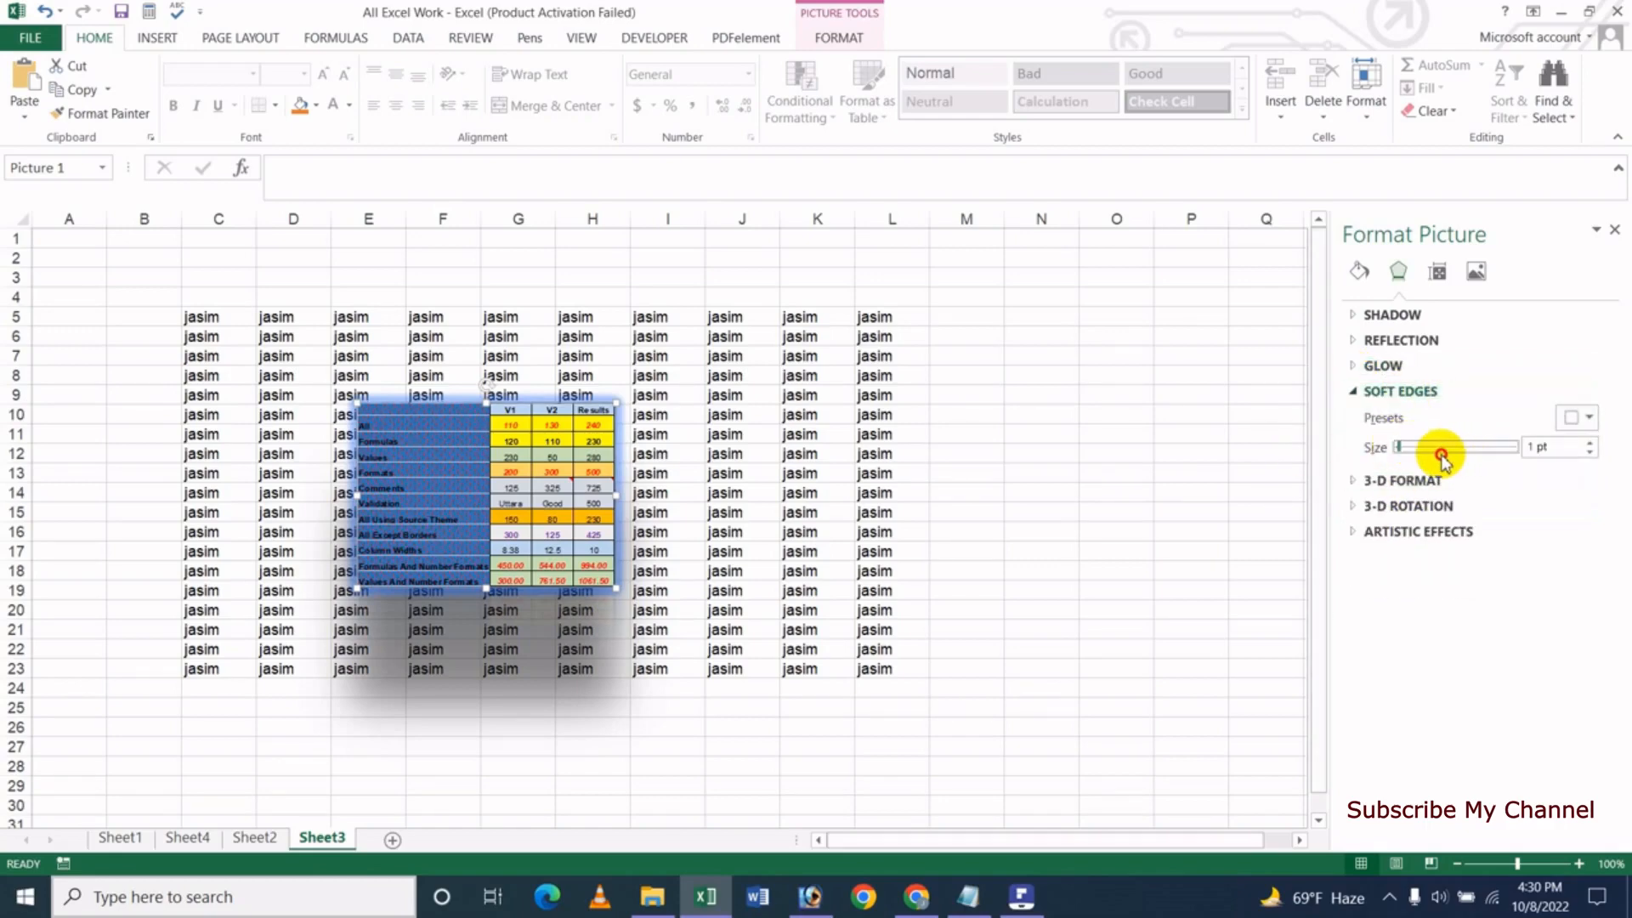
{"action": "left_click", "coordinate": [1360, 391]}
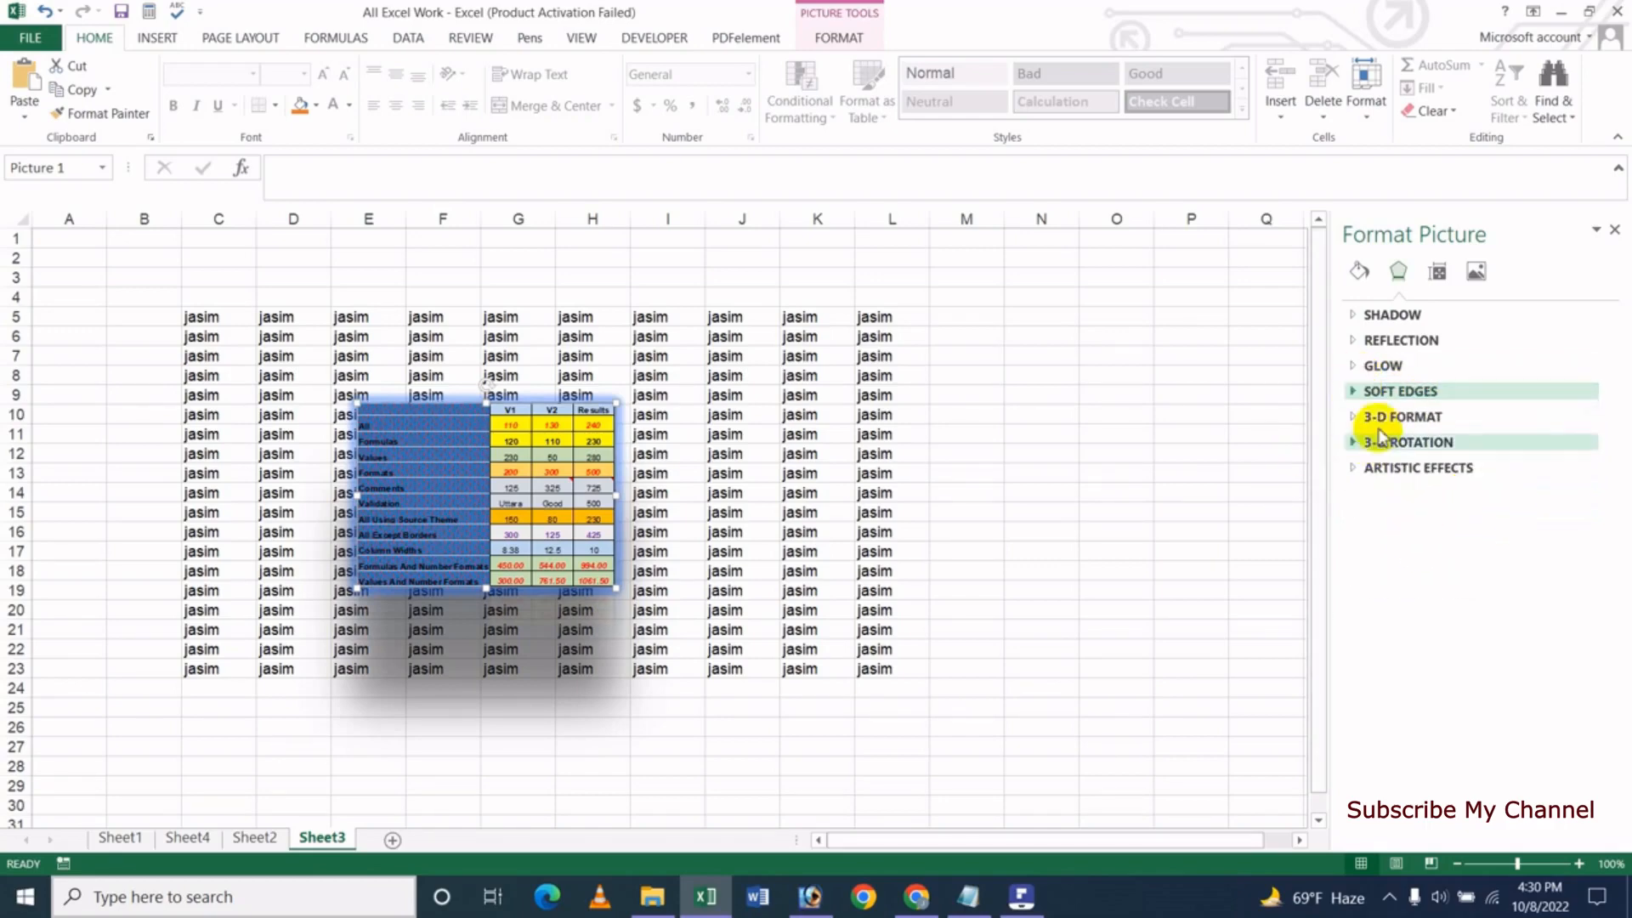
{"action": "left_click", "coordinate": [1417, 473]}
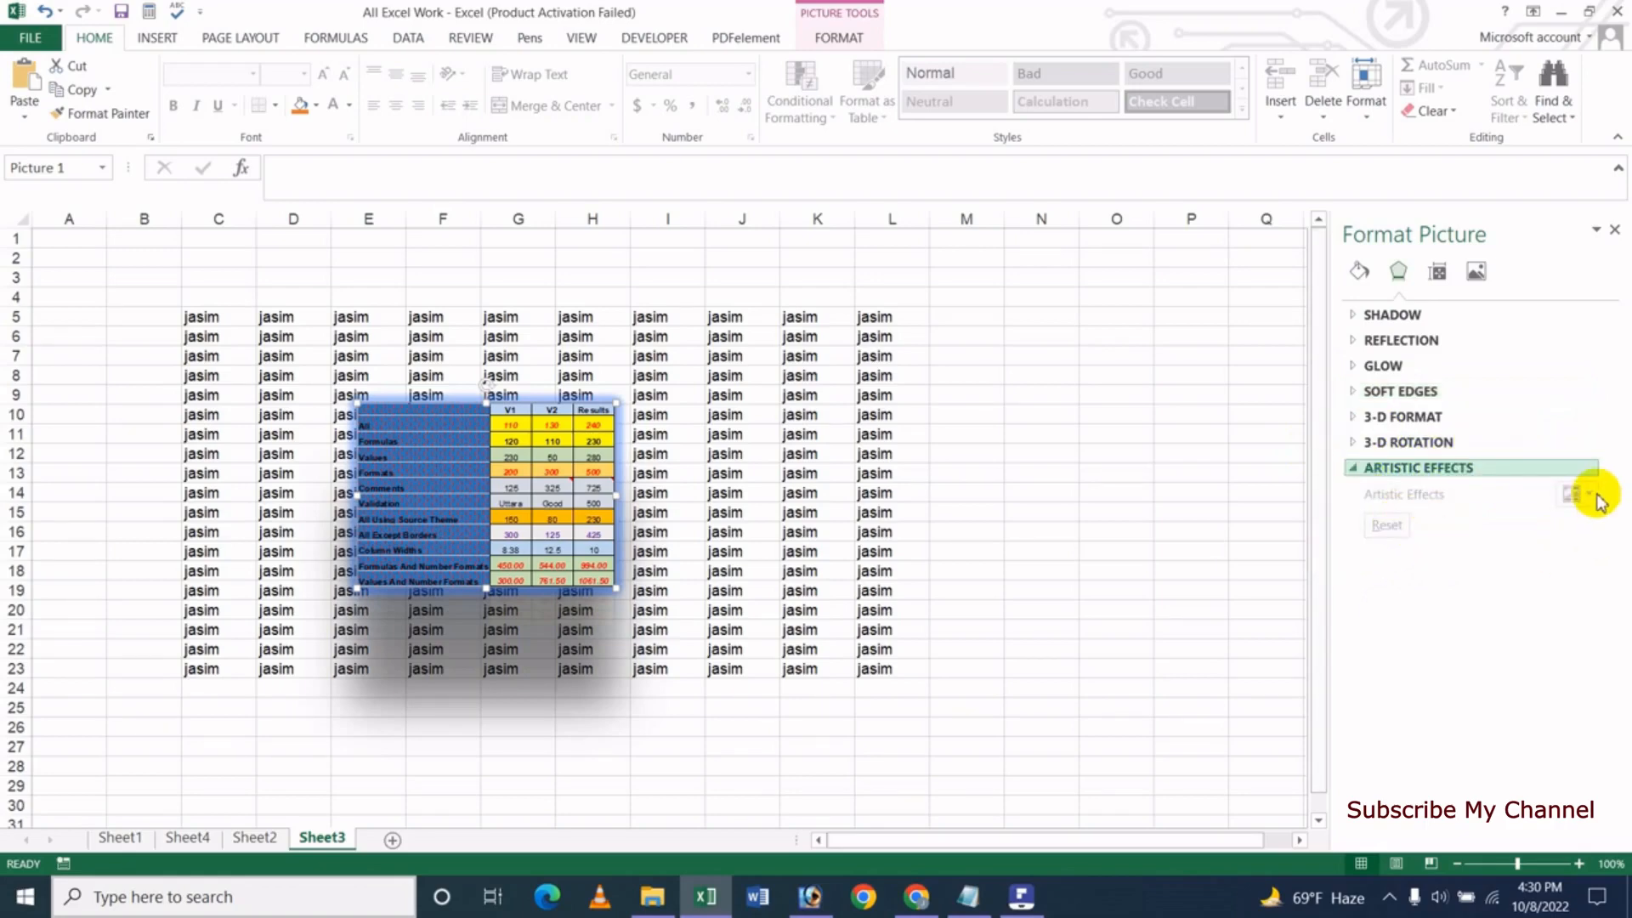
{"action": "left_click", "coordinate": [1359, 469]}
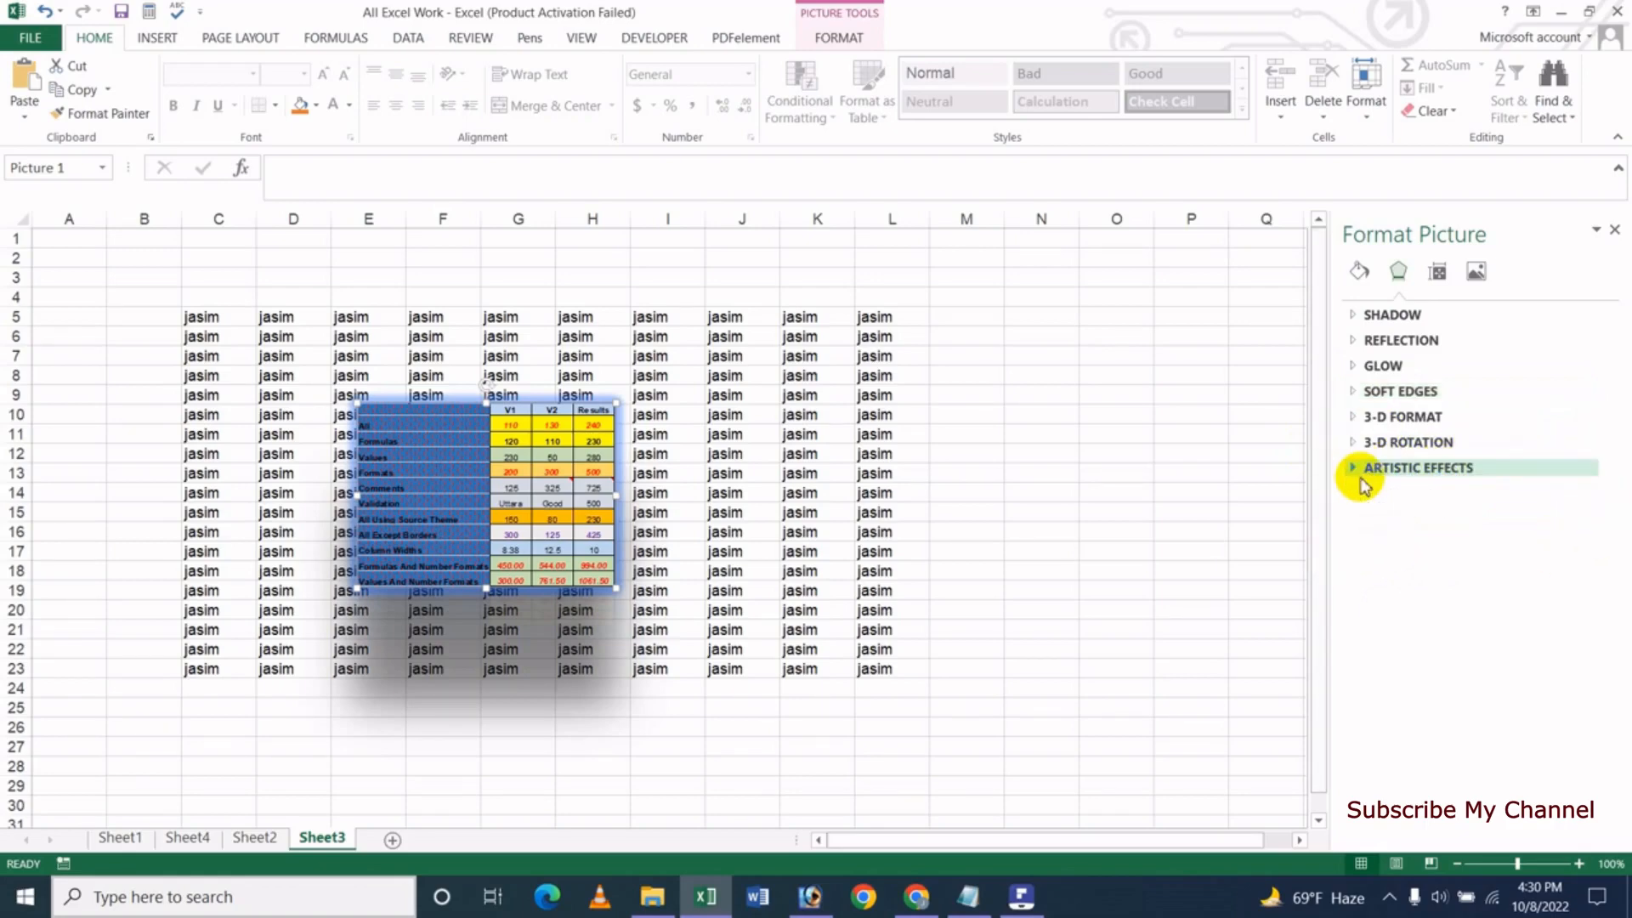
Rotate the picture on Sheet3 to 9°.
{"action": "left_click", "coordinate": [1437, 272]}
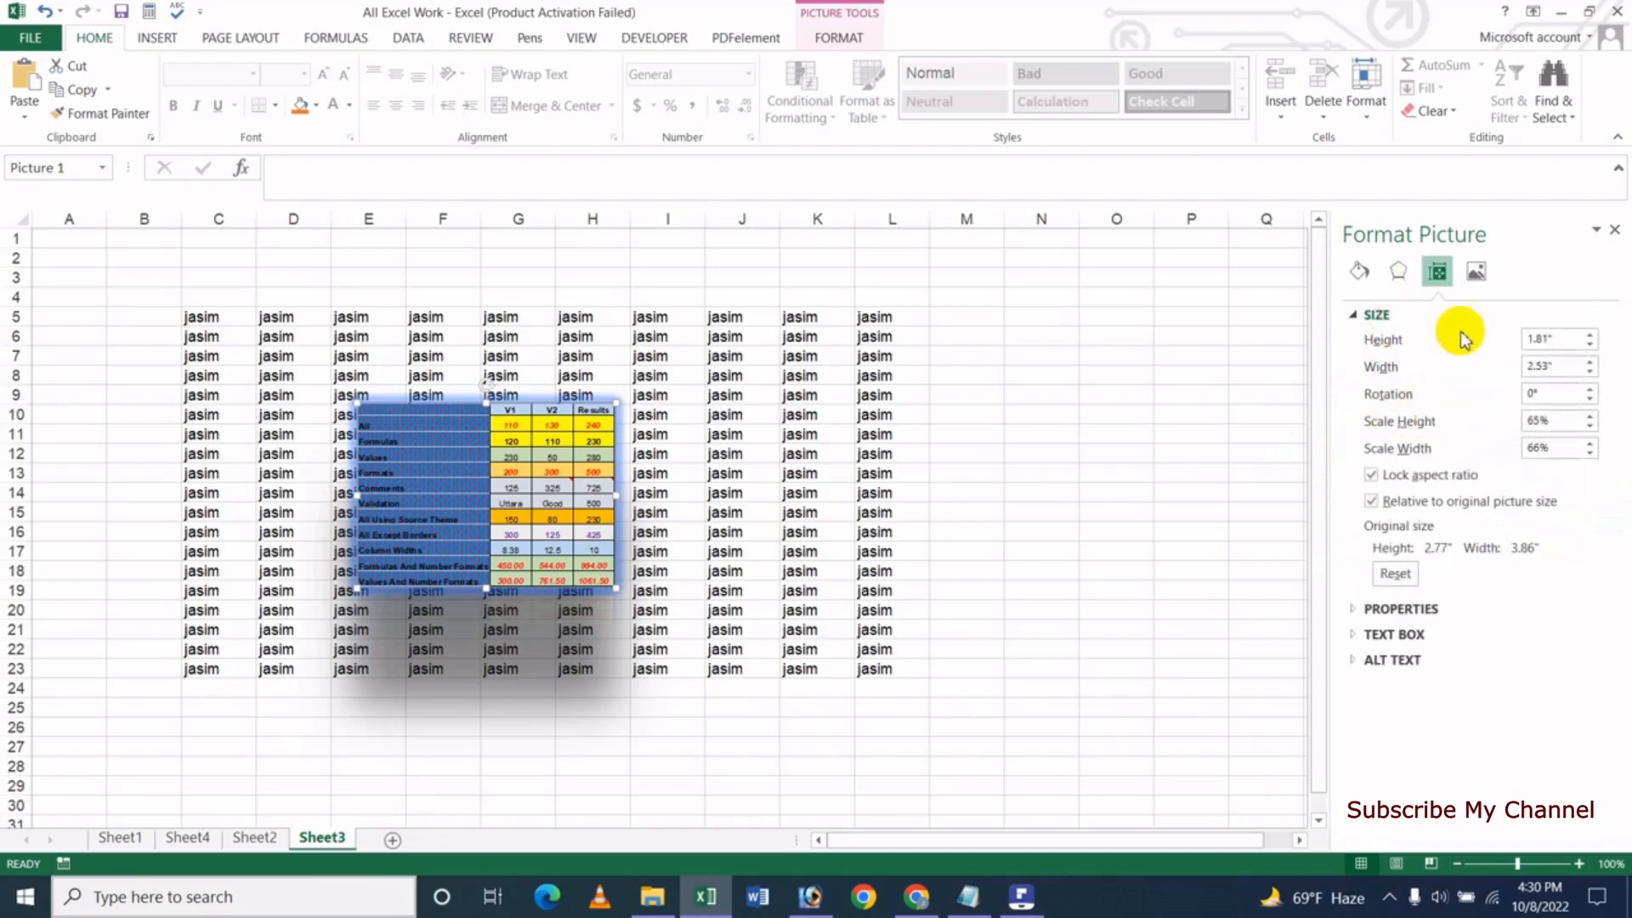
{"action": "left_click", "coordinate": [1591, 391]}
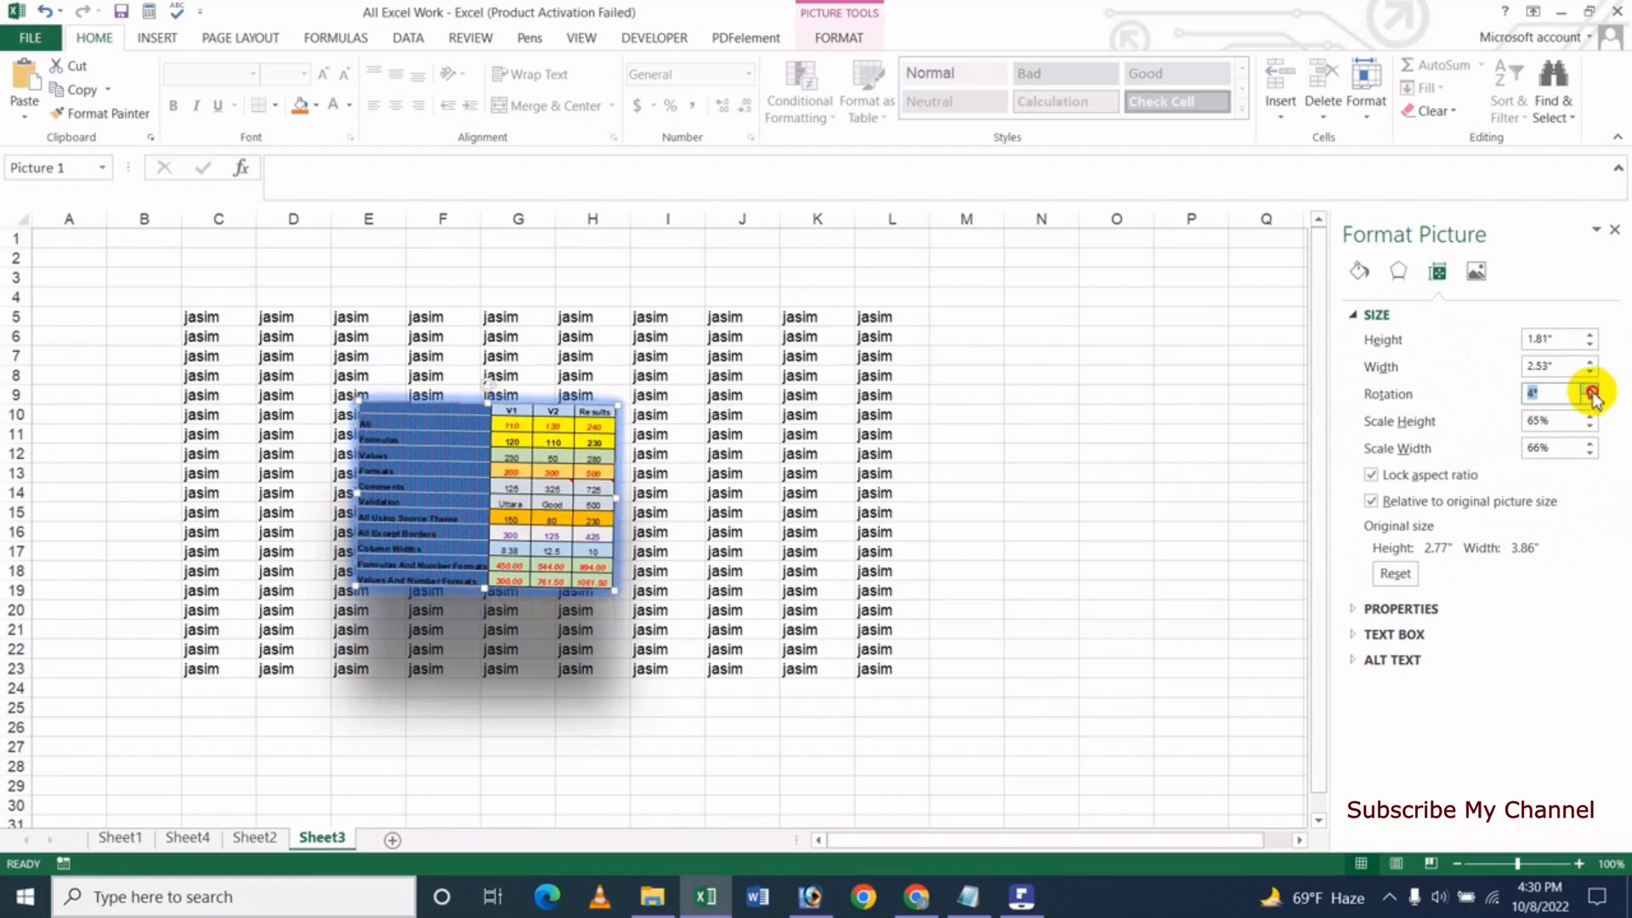
{"action": "left_click", "coordinate": [1592, 390]}
{"action": "left_click", "coordinate": [1592, 390]}
{"action": "left_click", "coordinate": [1592, 390]}
{"action": "left_click", "coordinate": [1592, 390]}
{"action": "left_click", "coordinate": [1593, 390]}
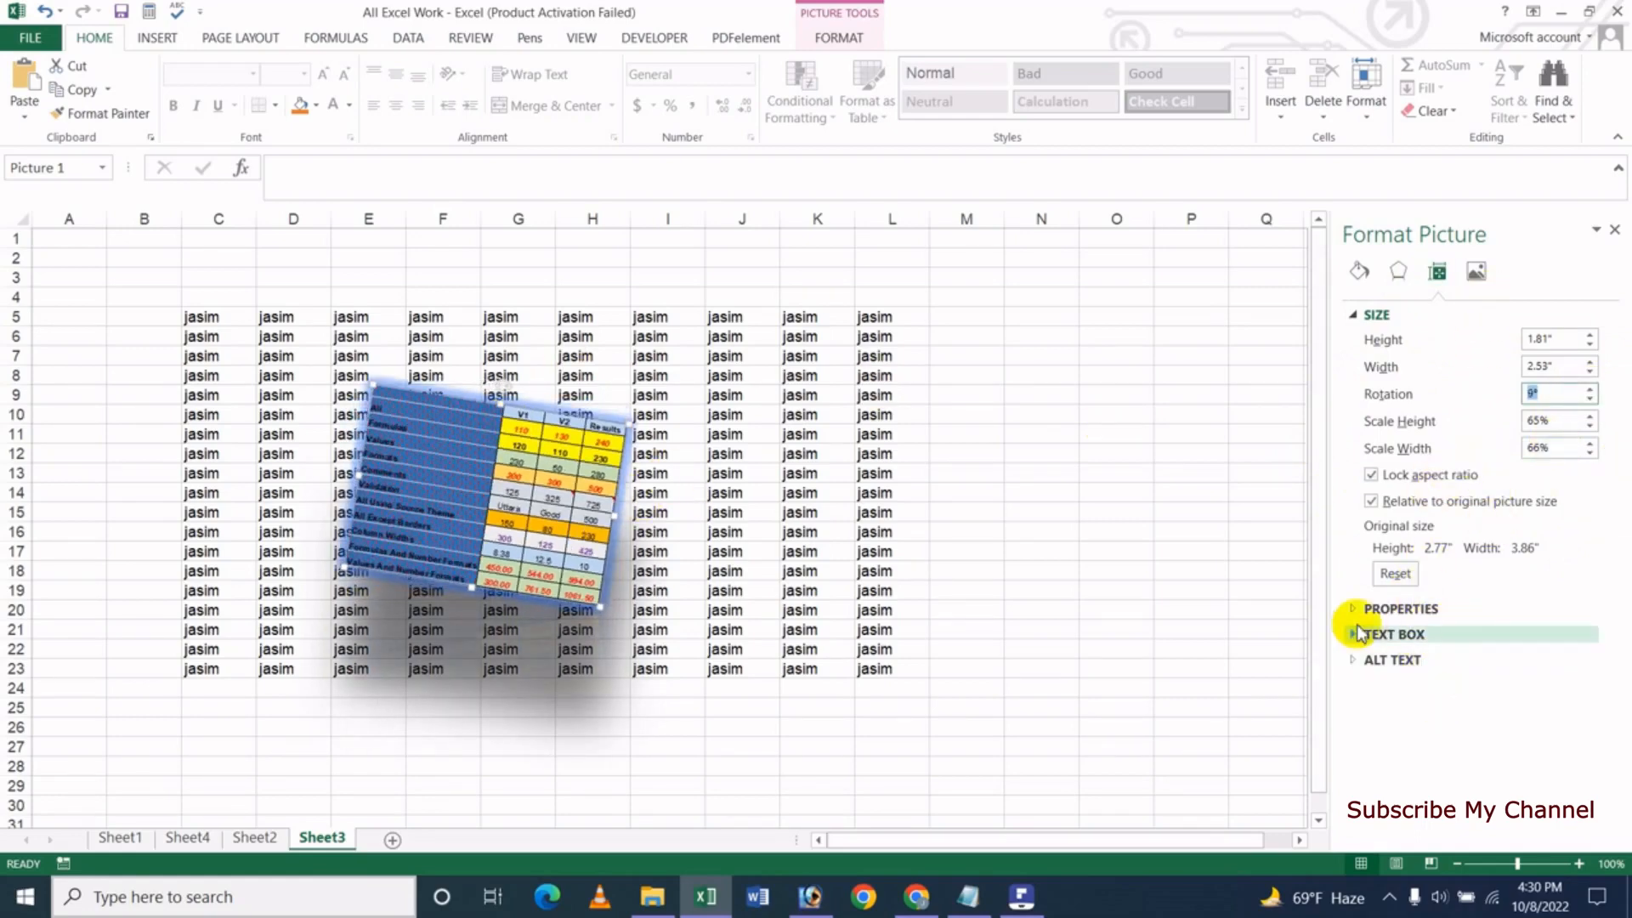
Set the picture's brightness to 4% and open its picture color options.
{"action": "left_click", "coordinate": [1477, 273]}
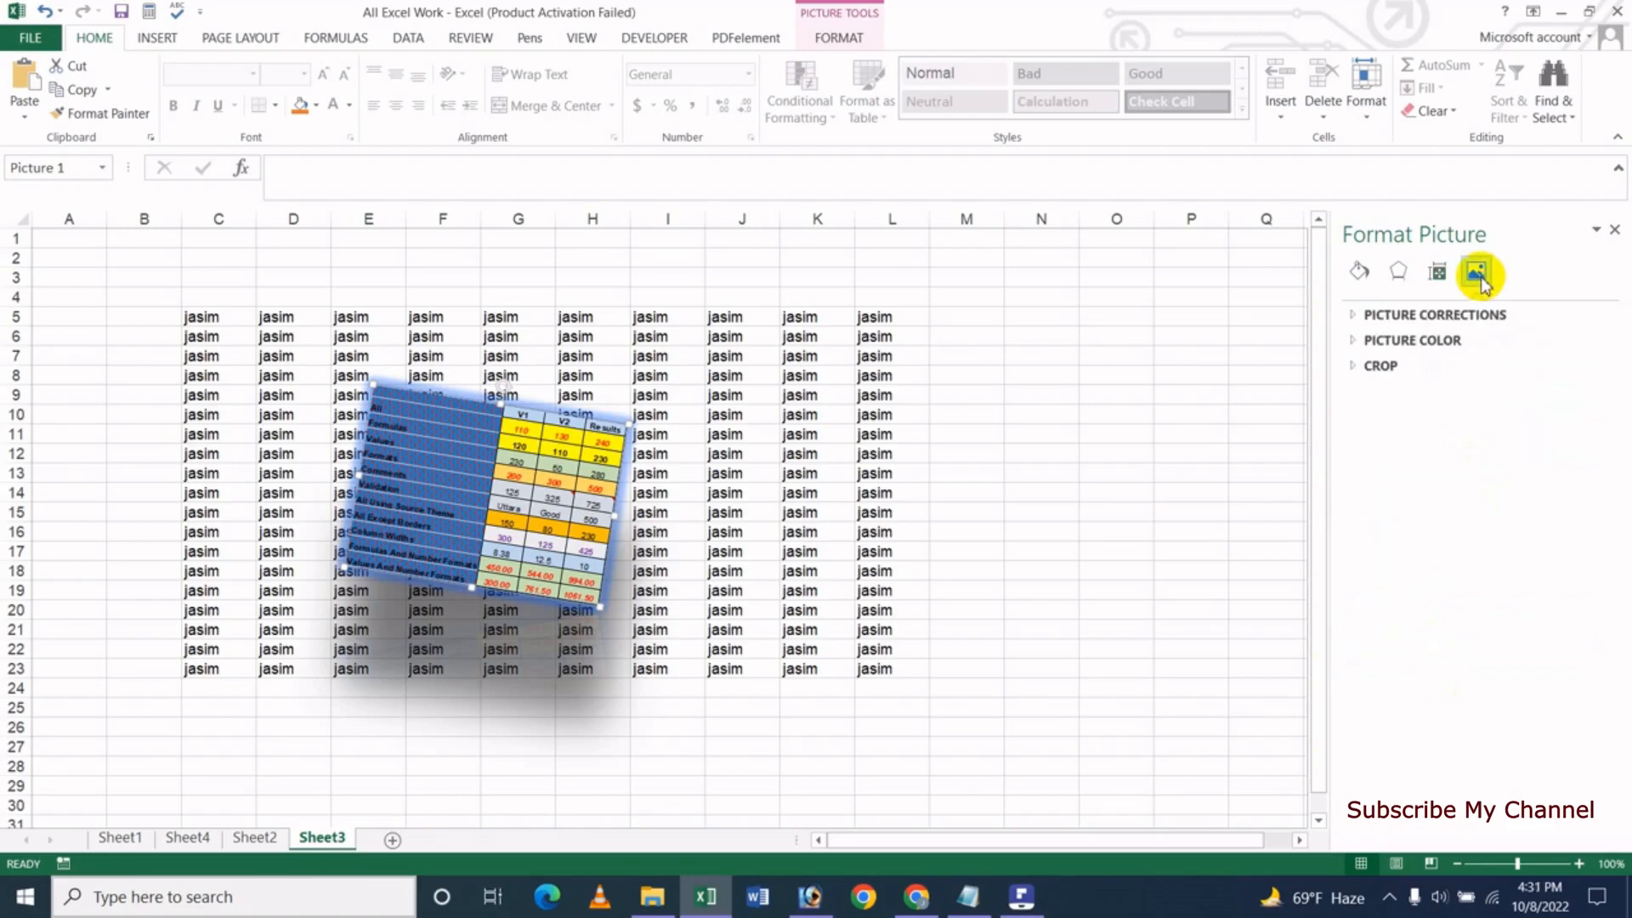
{"action": "left_click", "coordinate": [1445, 316]}
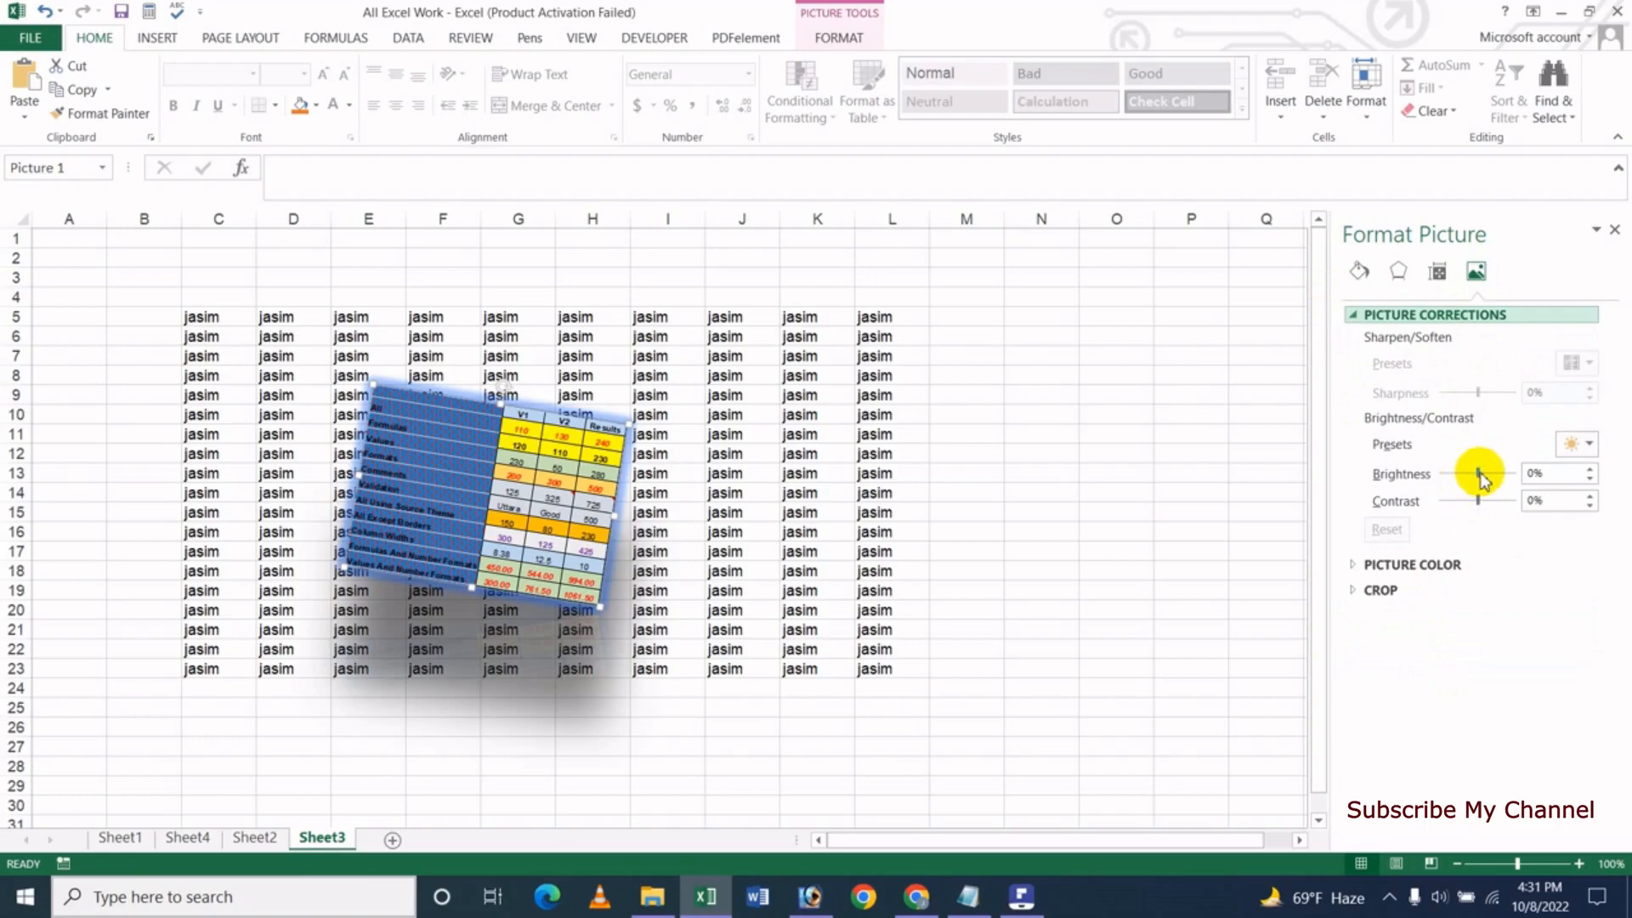
{"action": "mouse_move", "coordinate": [1480, 476]}
{"action": "left_mouse_down"}
{"action": "mouse_move", "coordinate": [1457, 471]}
{"action": "mouse_move", "coordinate": [1481, 473]}
{"action": "left_mouse_up"}
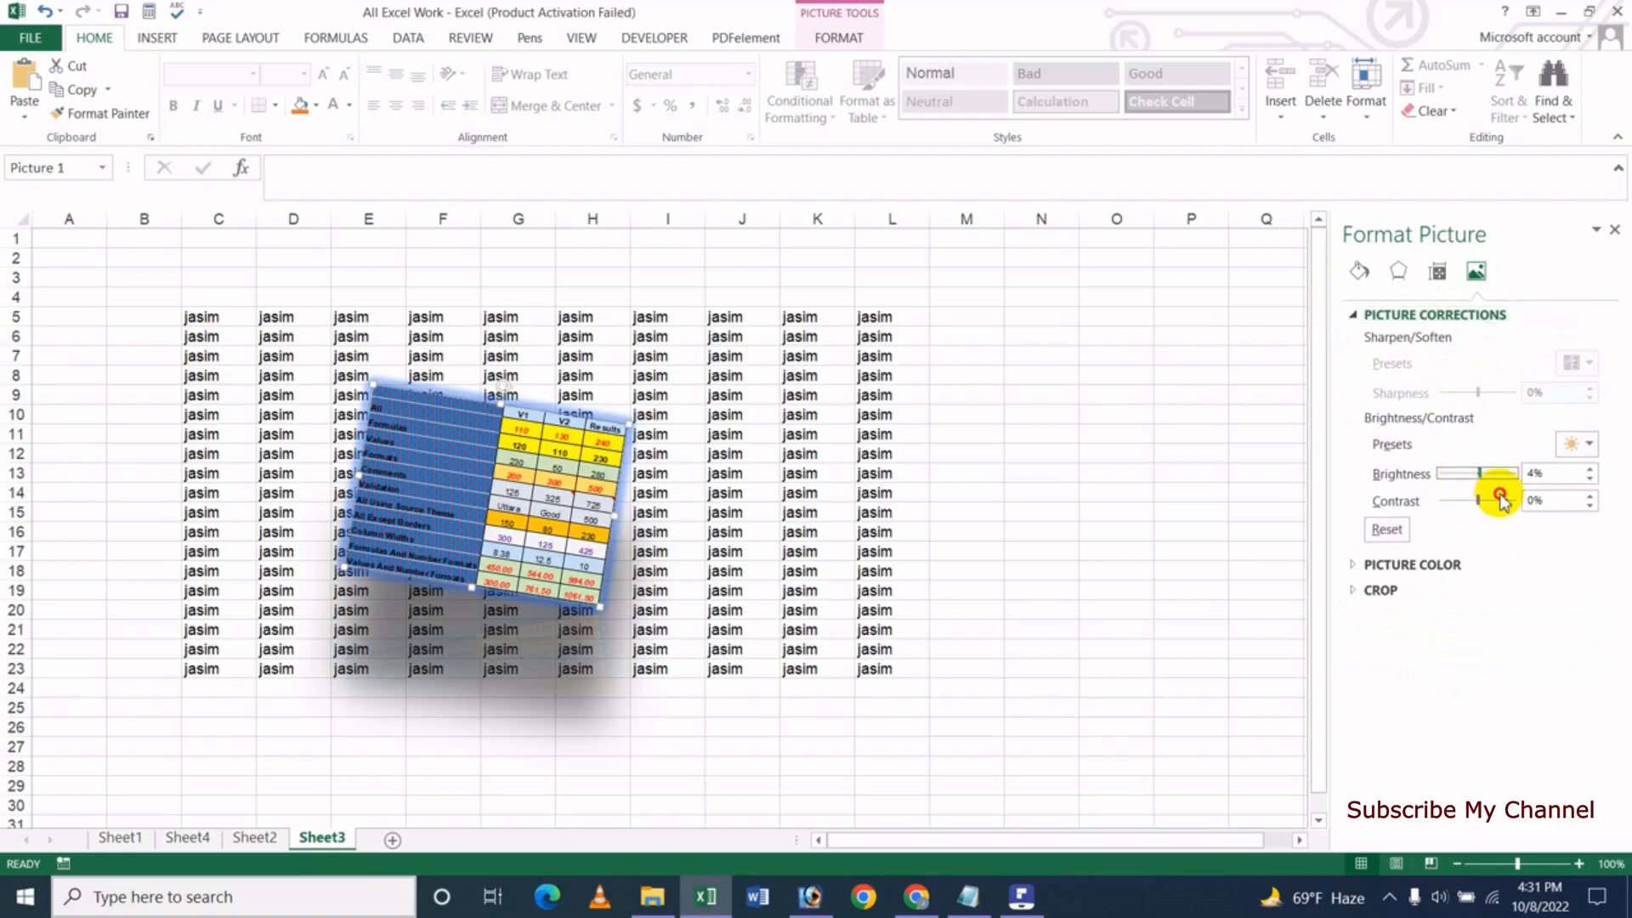
{"action": "left_click", "coordinate": [1432, 565]}
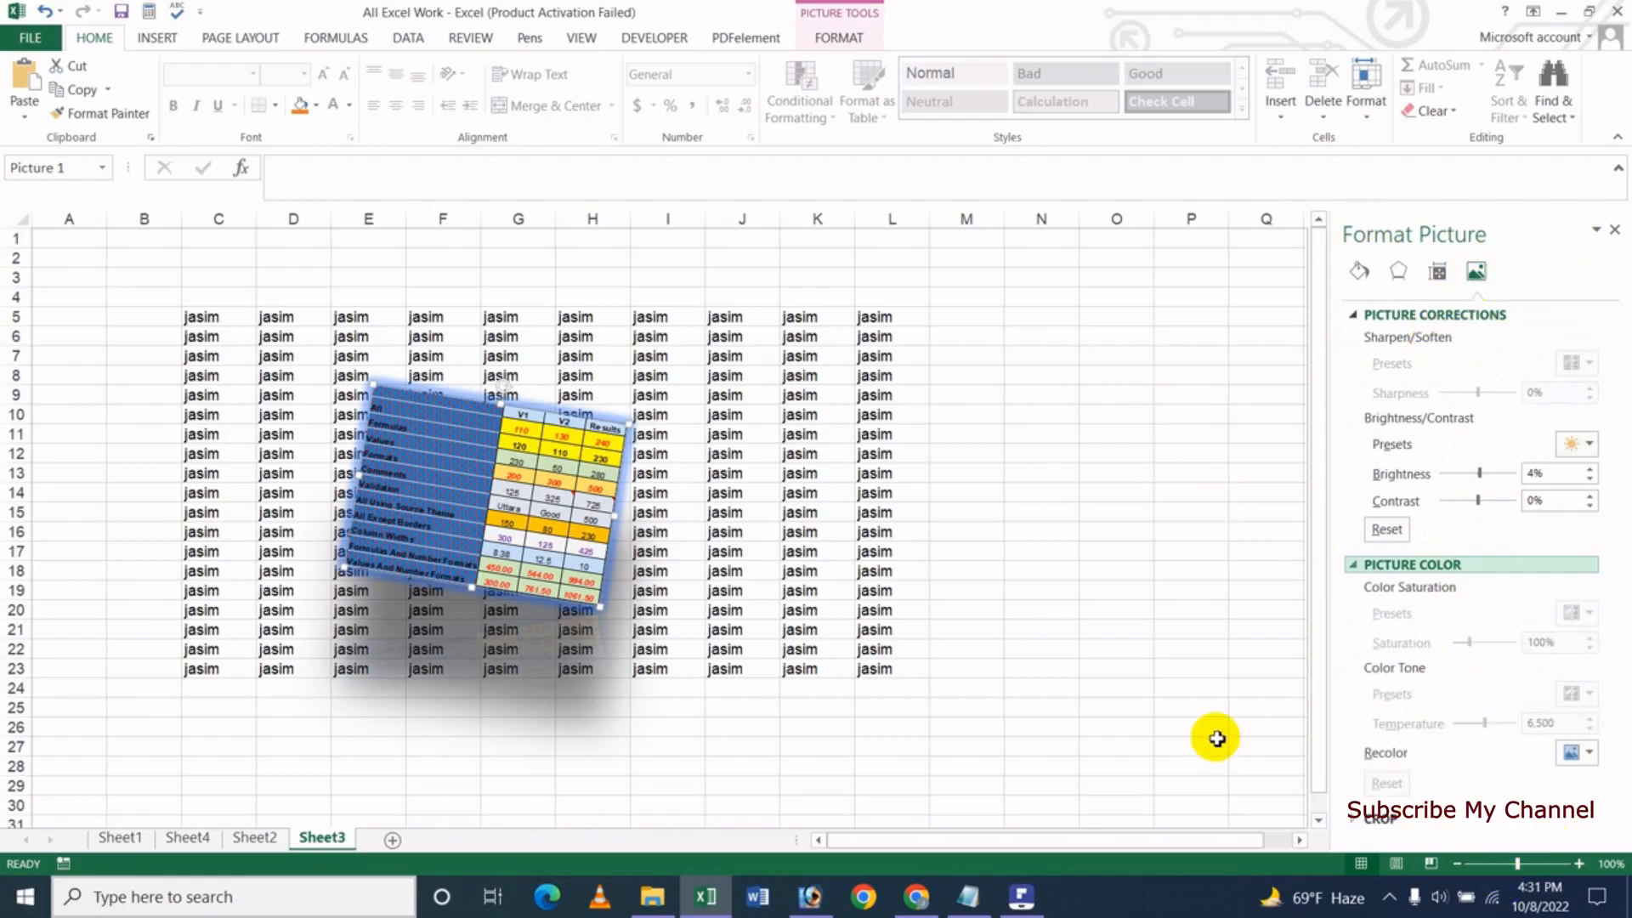
Close the picture formatting options, move the picture about one column right, and ungroup it into a drawing object.
{"action": "left_click", "coordinate": [1615, 230]}
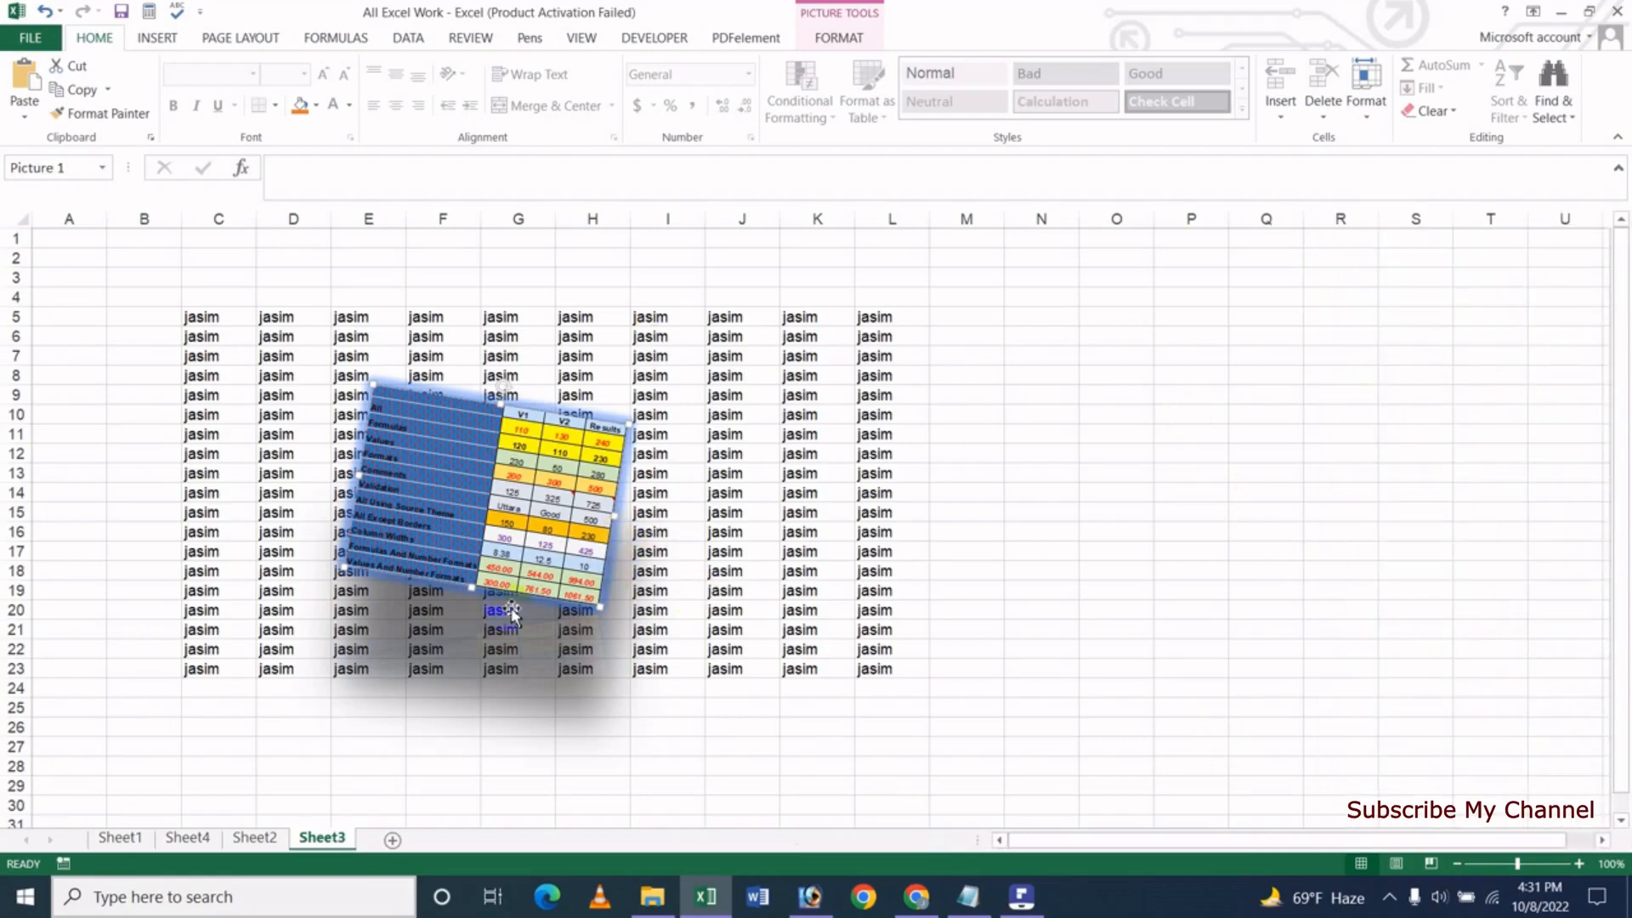
{"action": "left_click_drag", "start_coordinate": [481, 517], "coordinate": [564, 505]}
{"action": "right_click", "coordinate": [523, 463]}
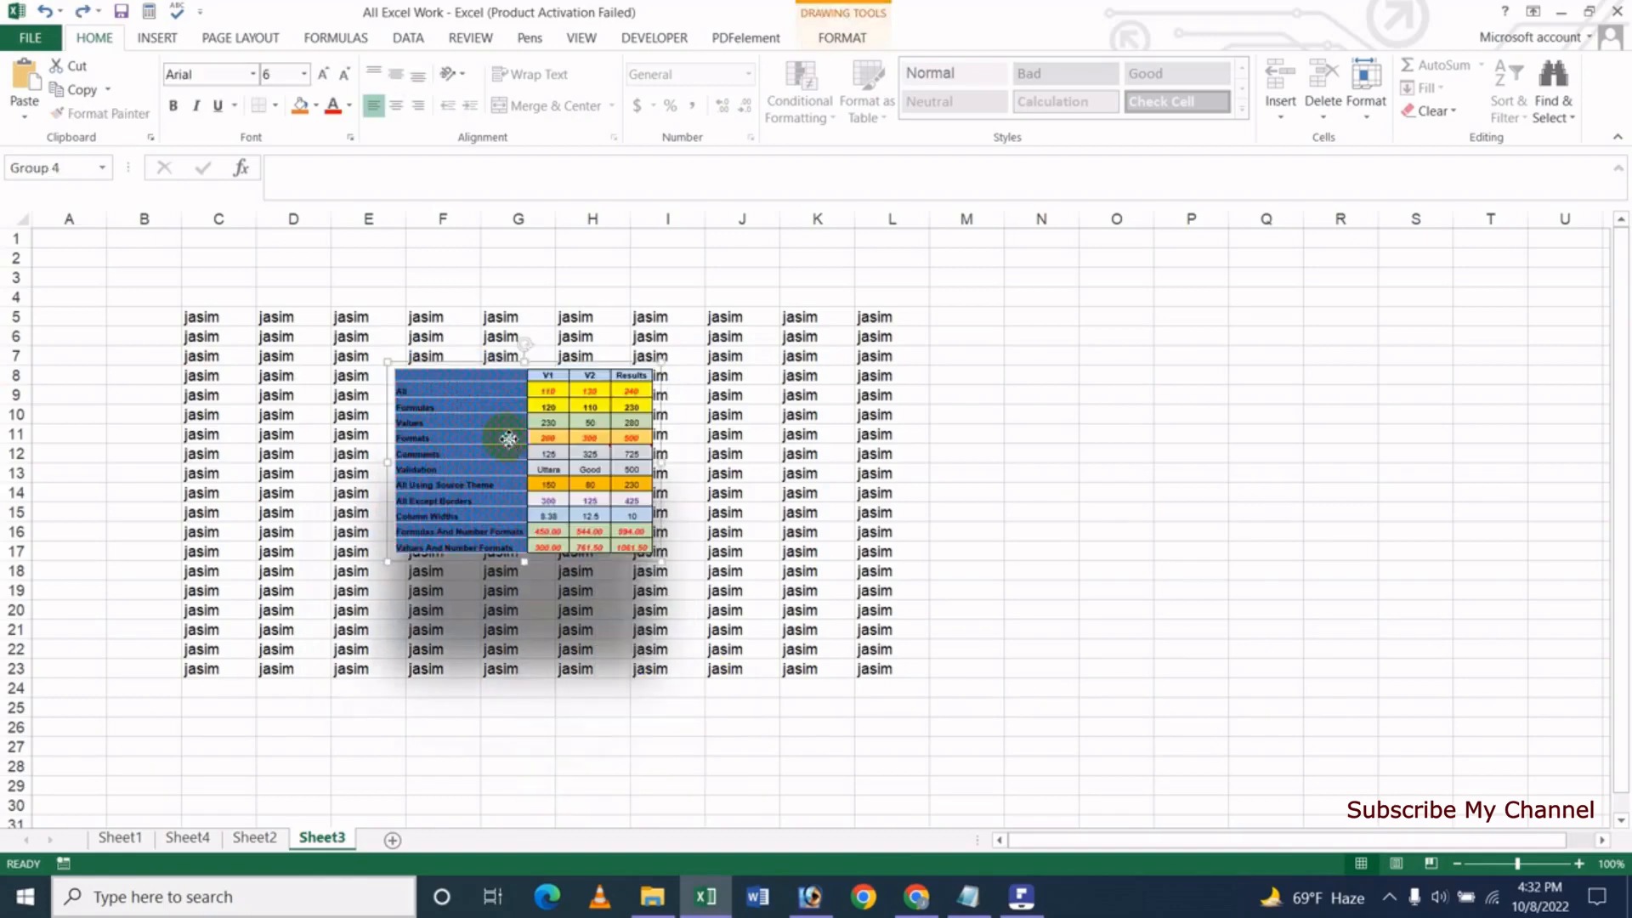
Ungroup the table drawing object on Sheet3 into its individual lines, fills and text shapes.
{"action": "right_click", "coordinate": [509, 440]}
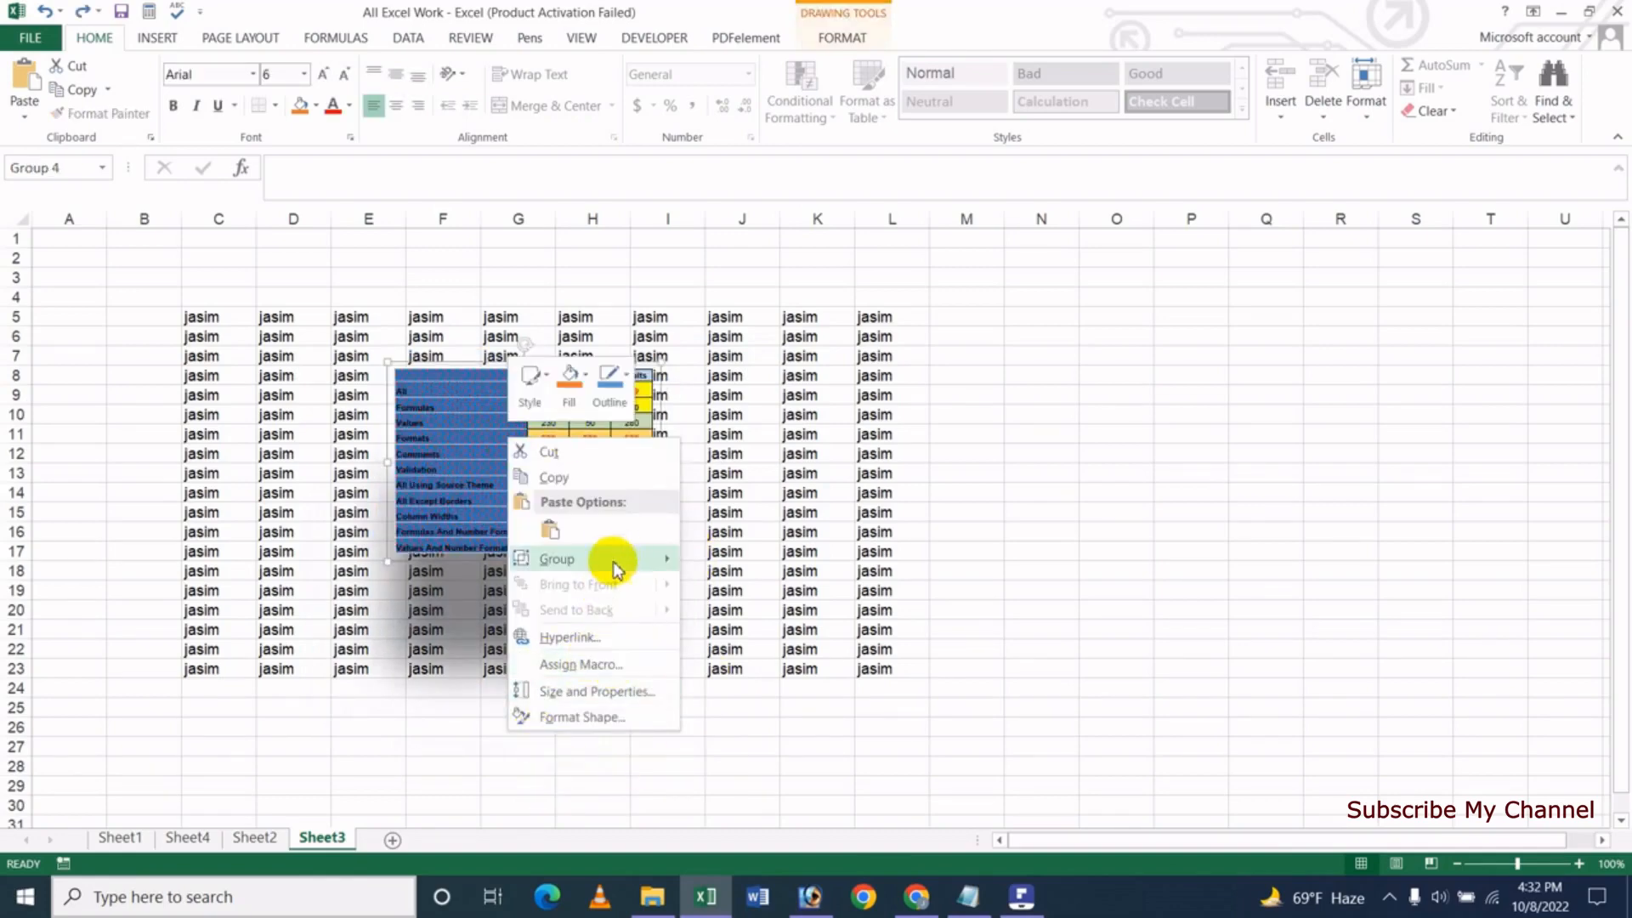
{"action": "mouse_move", "coordinate": [614, 559]}
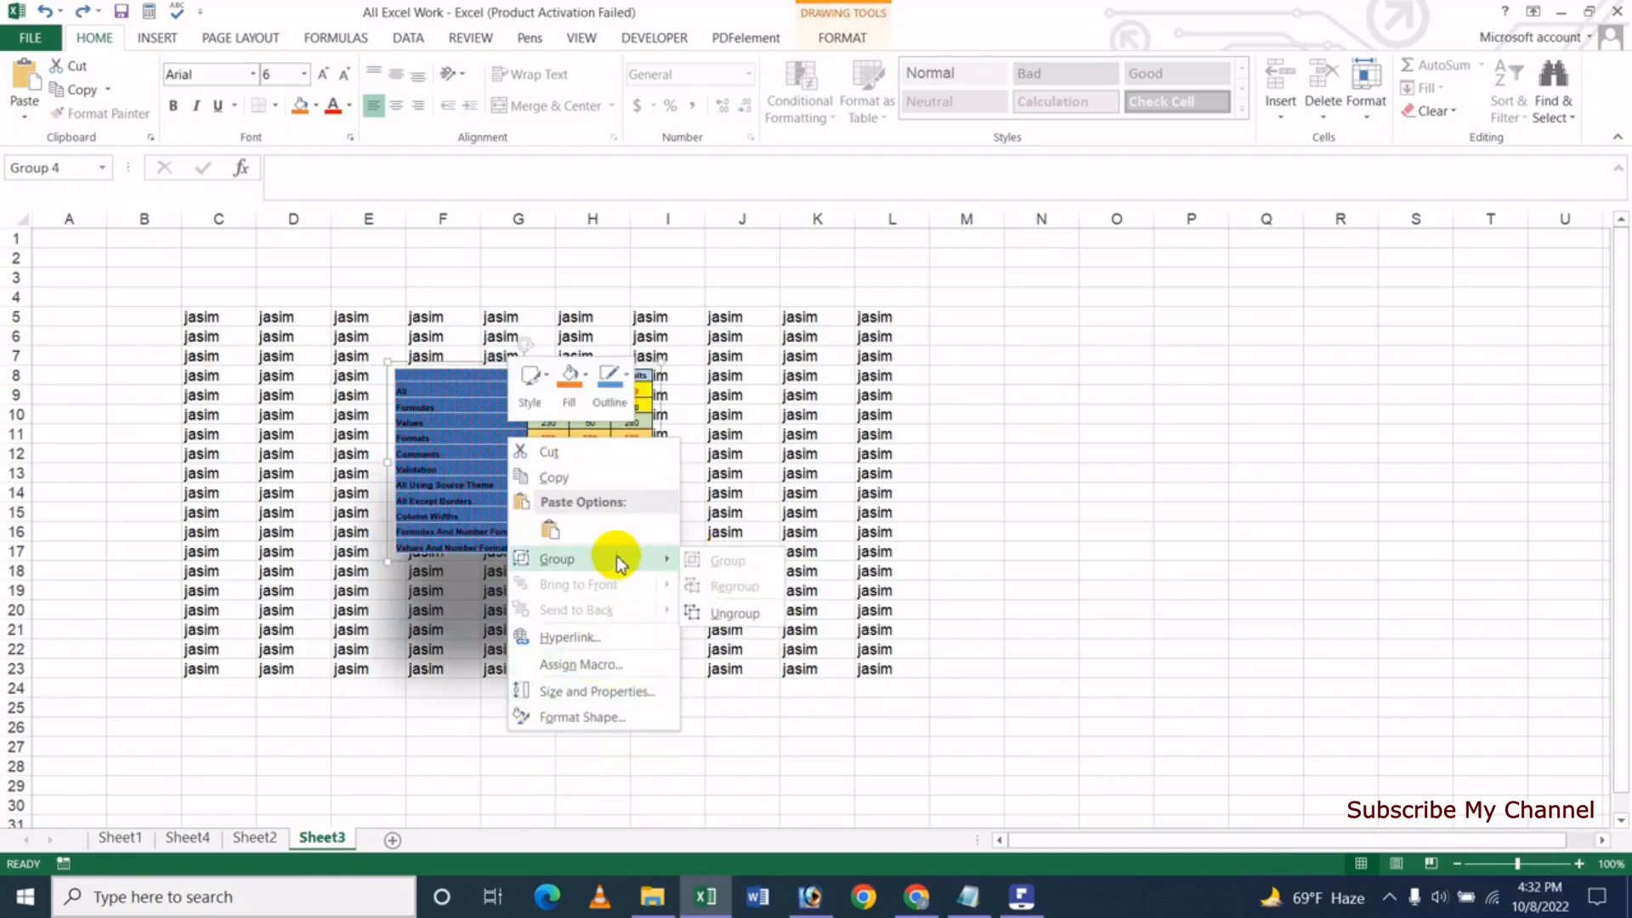
{"action": "left_click", "coordinate": [737, 618]}
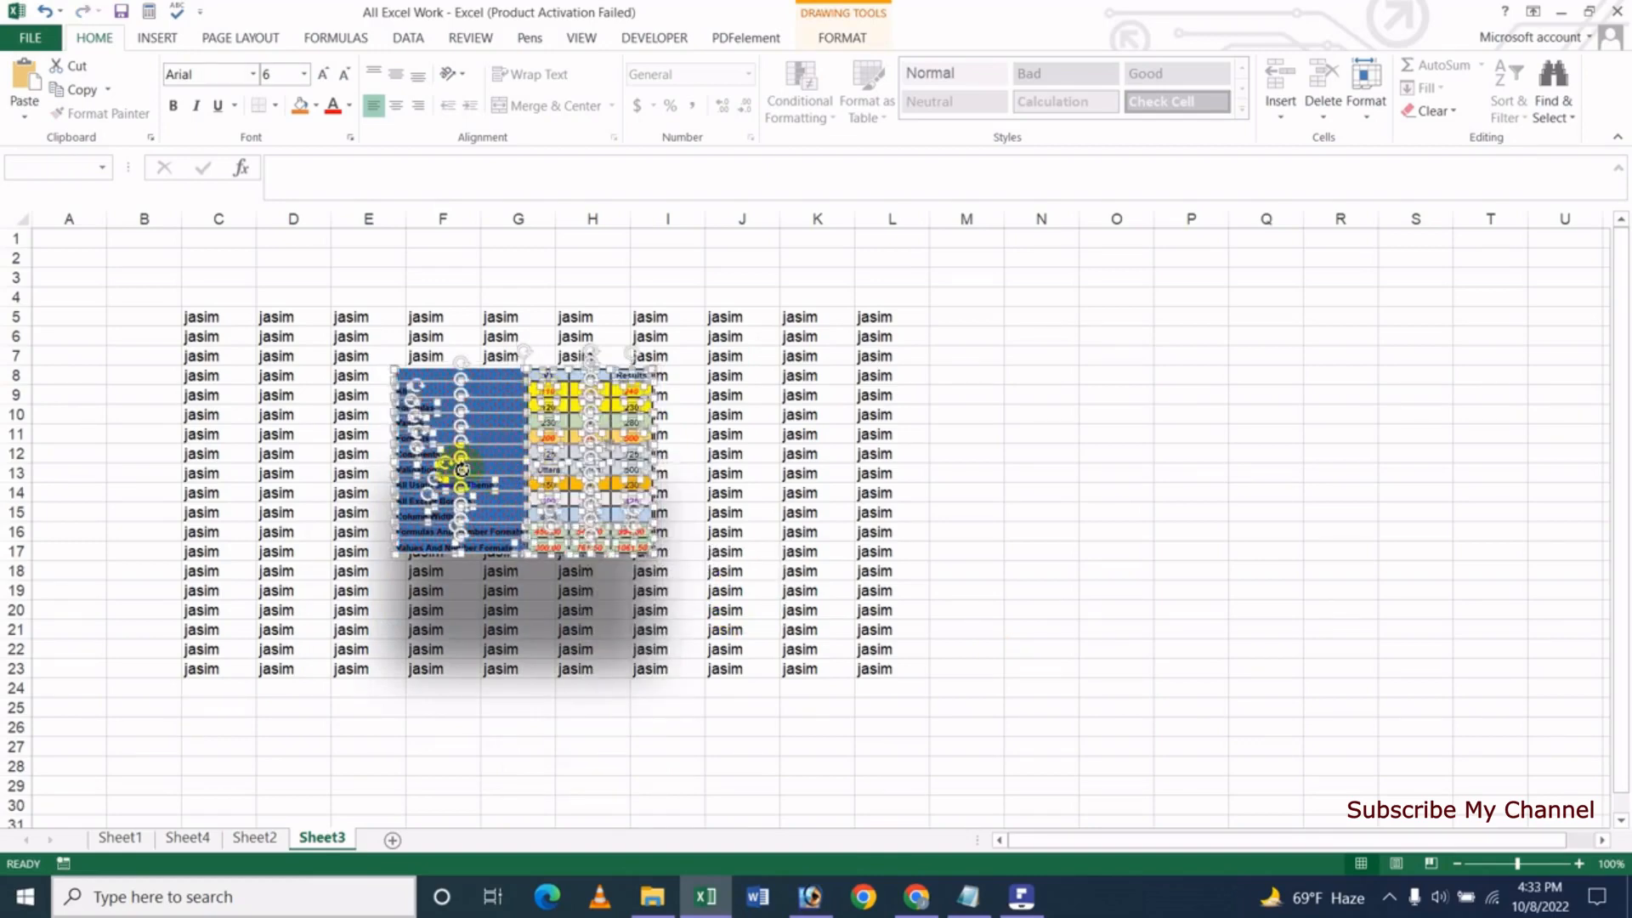
{"action": "left_click", "coordinate": [738, 616]}
Move the vertical line between V1 and V2 to column M and a horizontal row line to row 21, outside the table.
{"action": "left_click", "coordinate": [528, 432]}
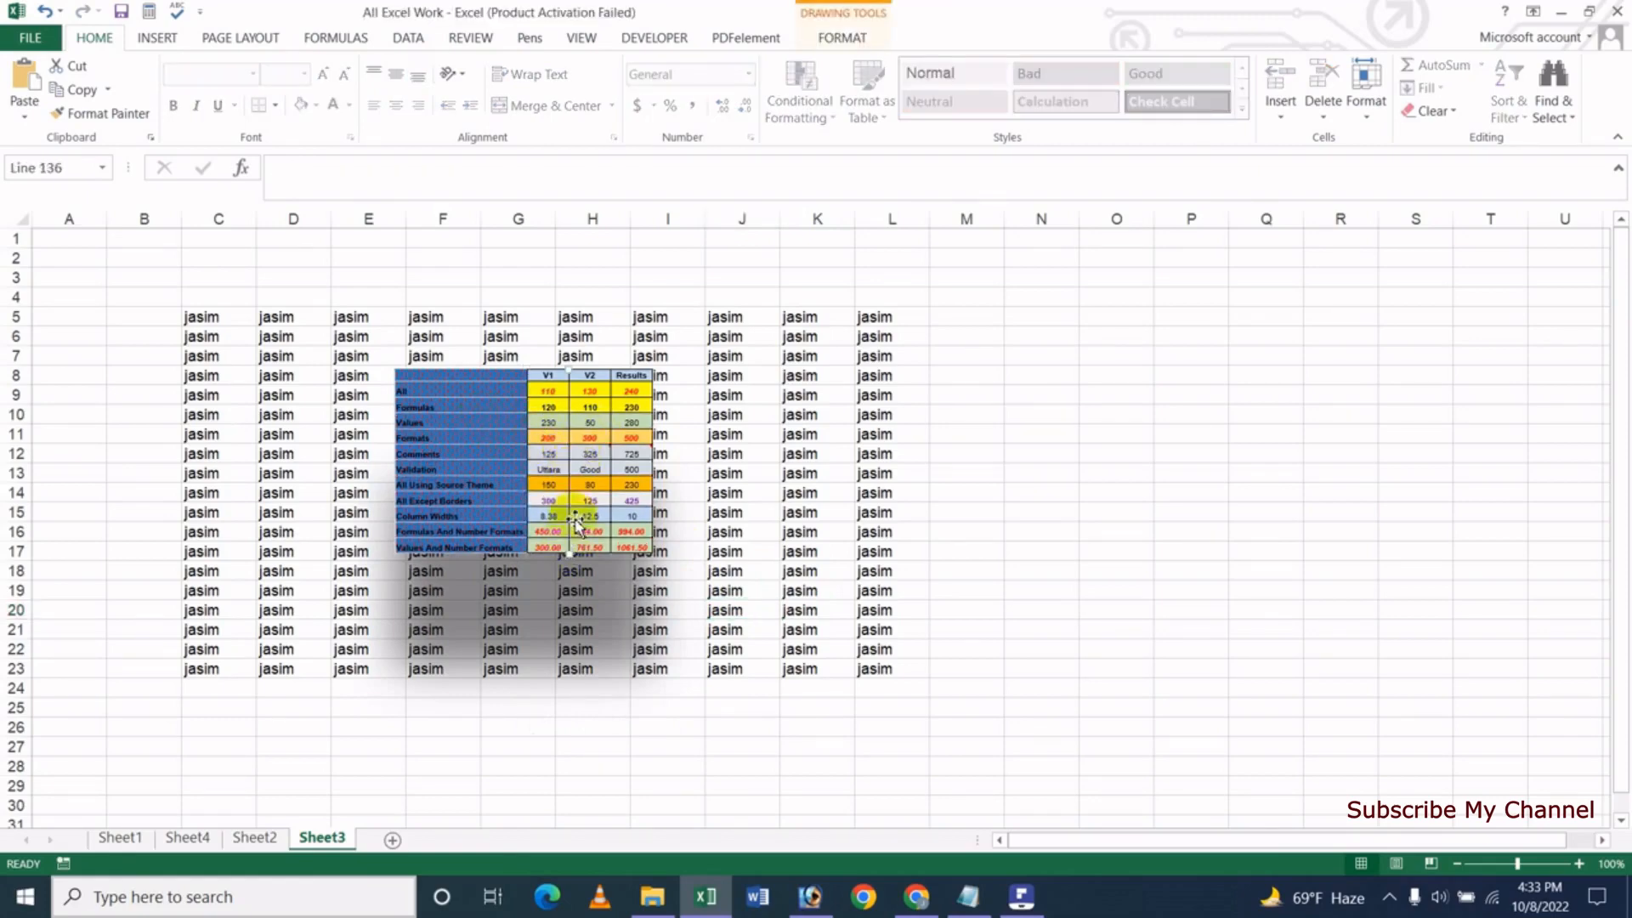
{"action": "left_click_drag", "start_coordinate": [575, 522], "coordinate": [1003, 520]}
{"action": "left_click", "coordinate": [476, 442]}
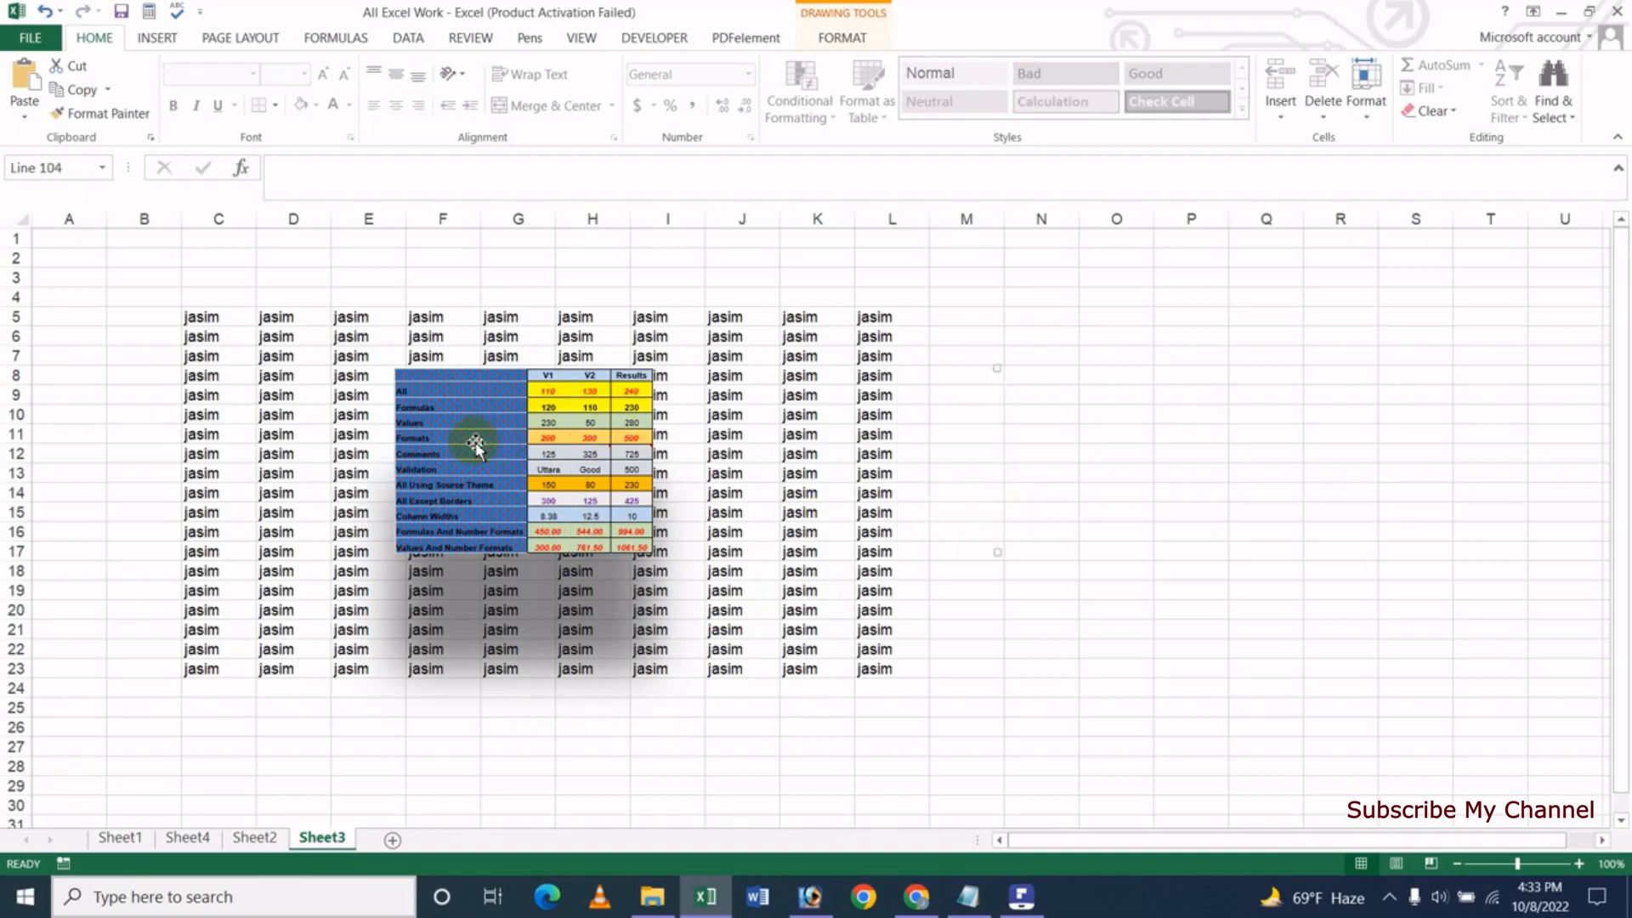
{"action": "left_click_drag", "start_coordinate": [657, 578], "coordinate": [1020, 630]}
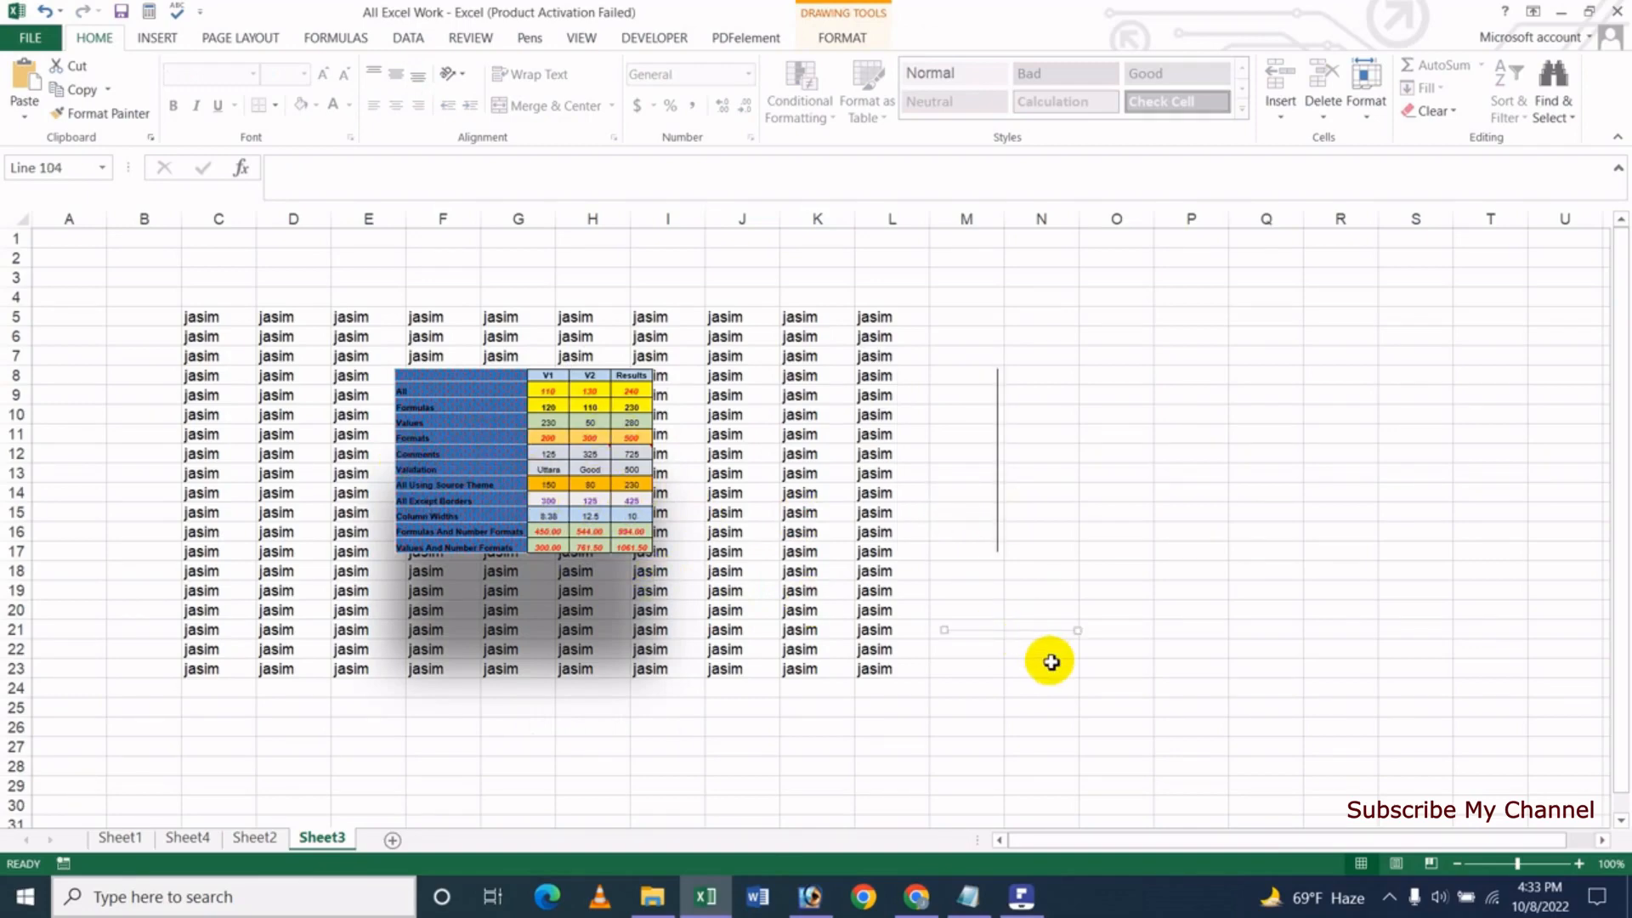
Check the Send to Back options of the vertical line along the V1 column's outer edge.
{"action": "right_click", "coordinate": [525, 478]}
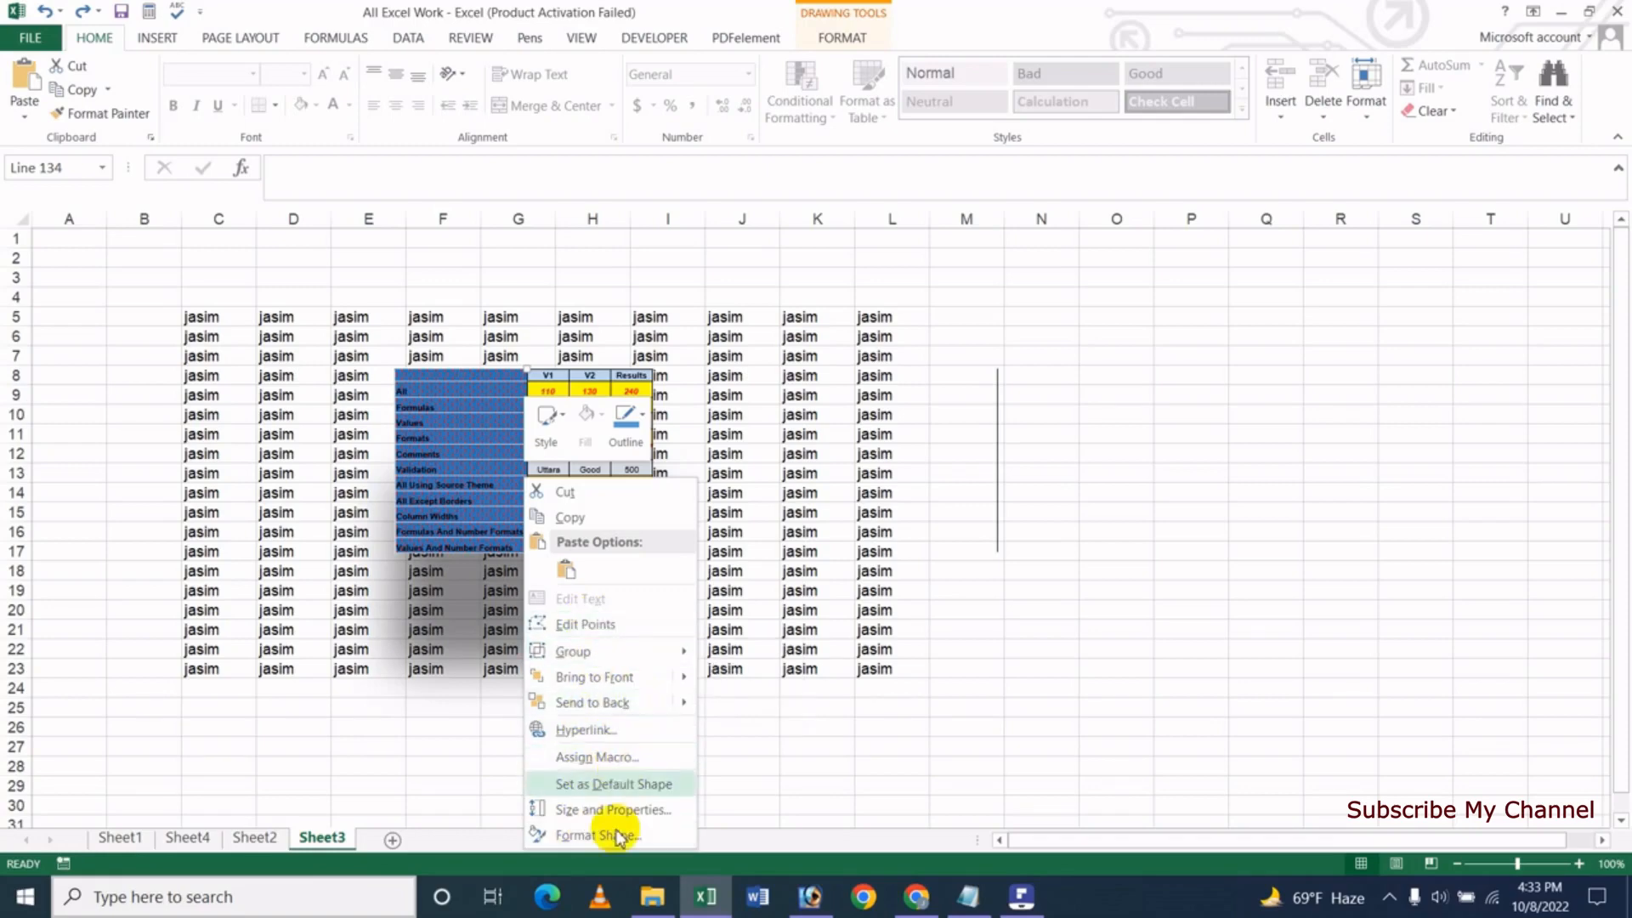
{"action": "mouse_move", "coordinate": [591, 709]}
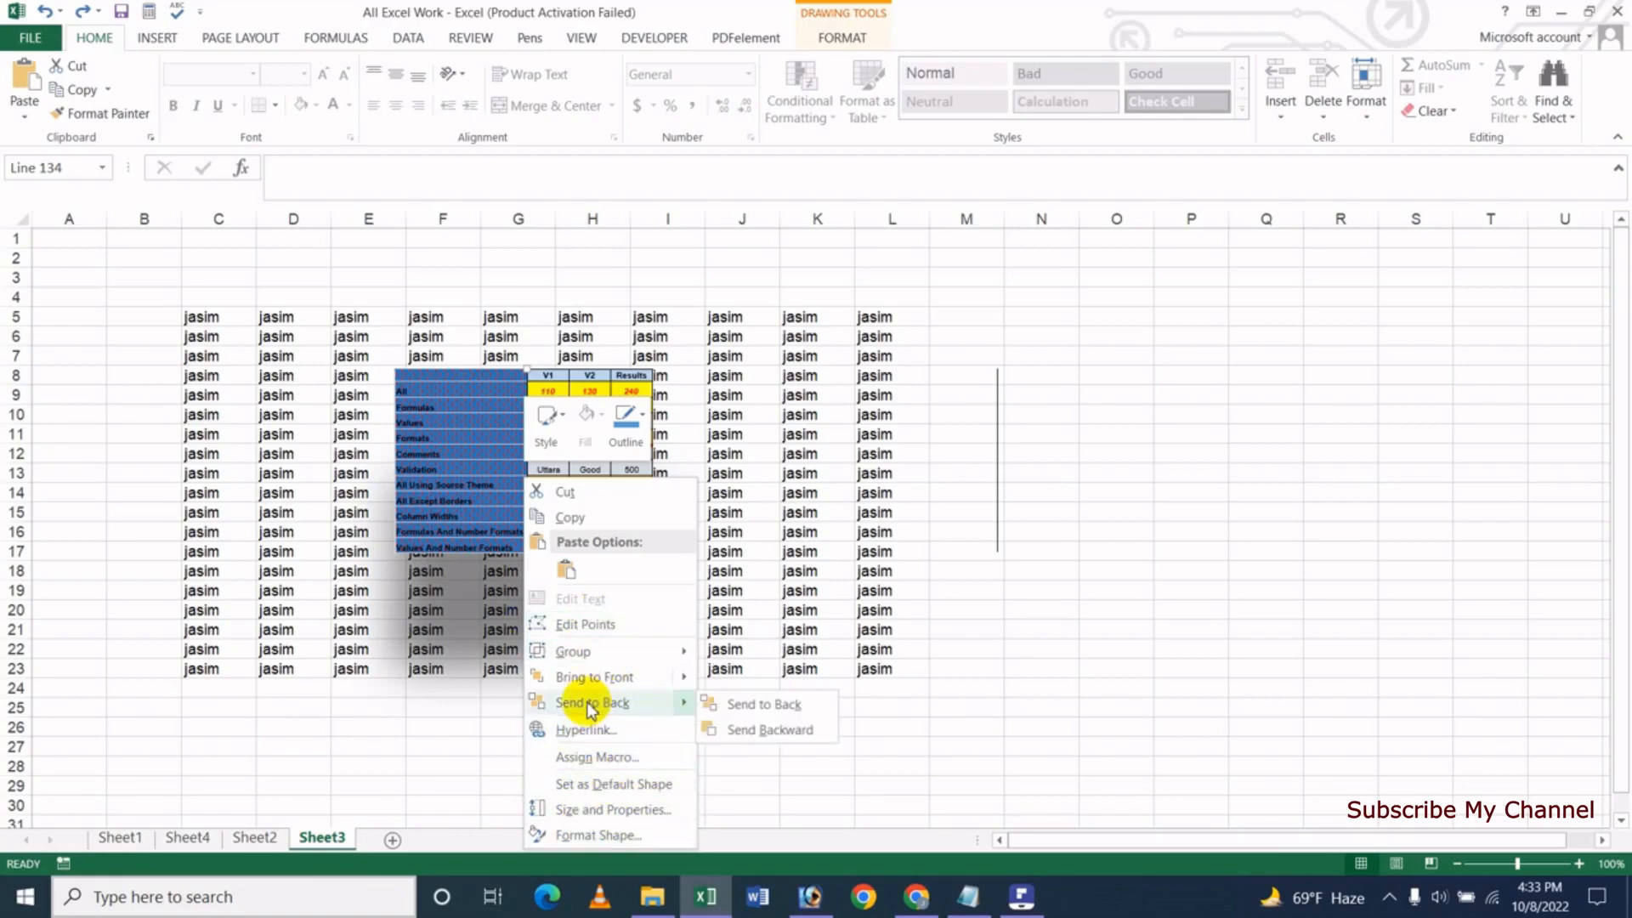
{"action": "left_click", "coordinate": [446, 455]}
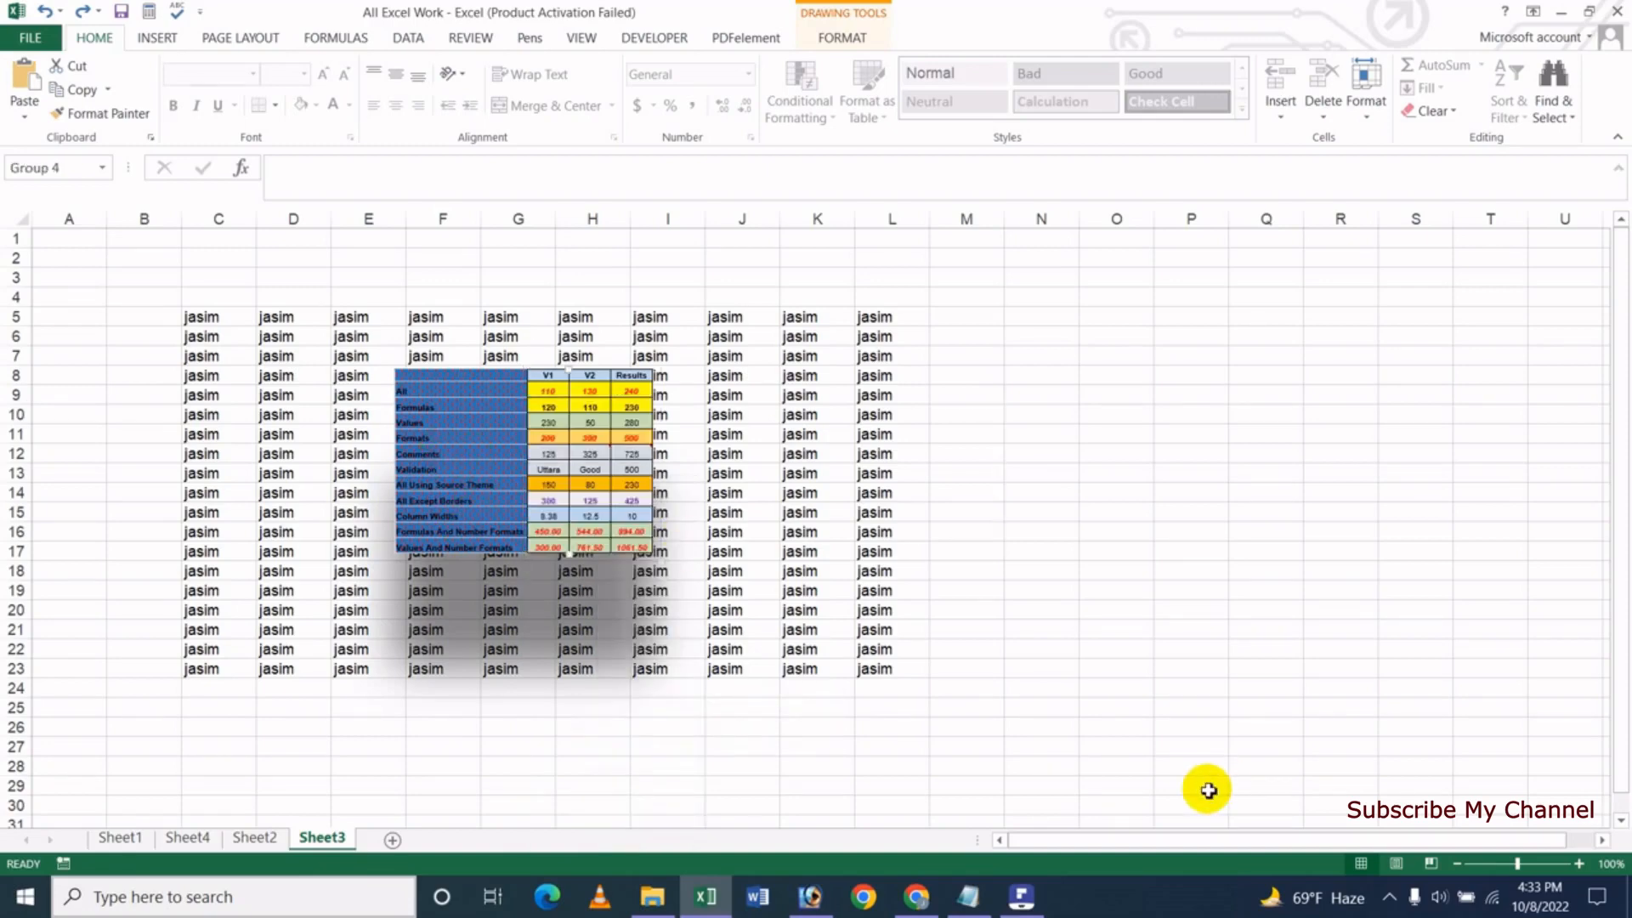
Ungroup the restored table drawing again into separate shapes and deselect them.
{"action": "right_click", "coordinate": [517, 453]}
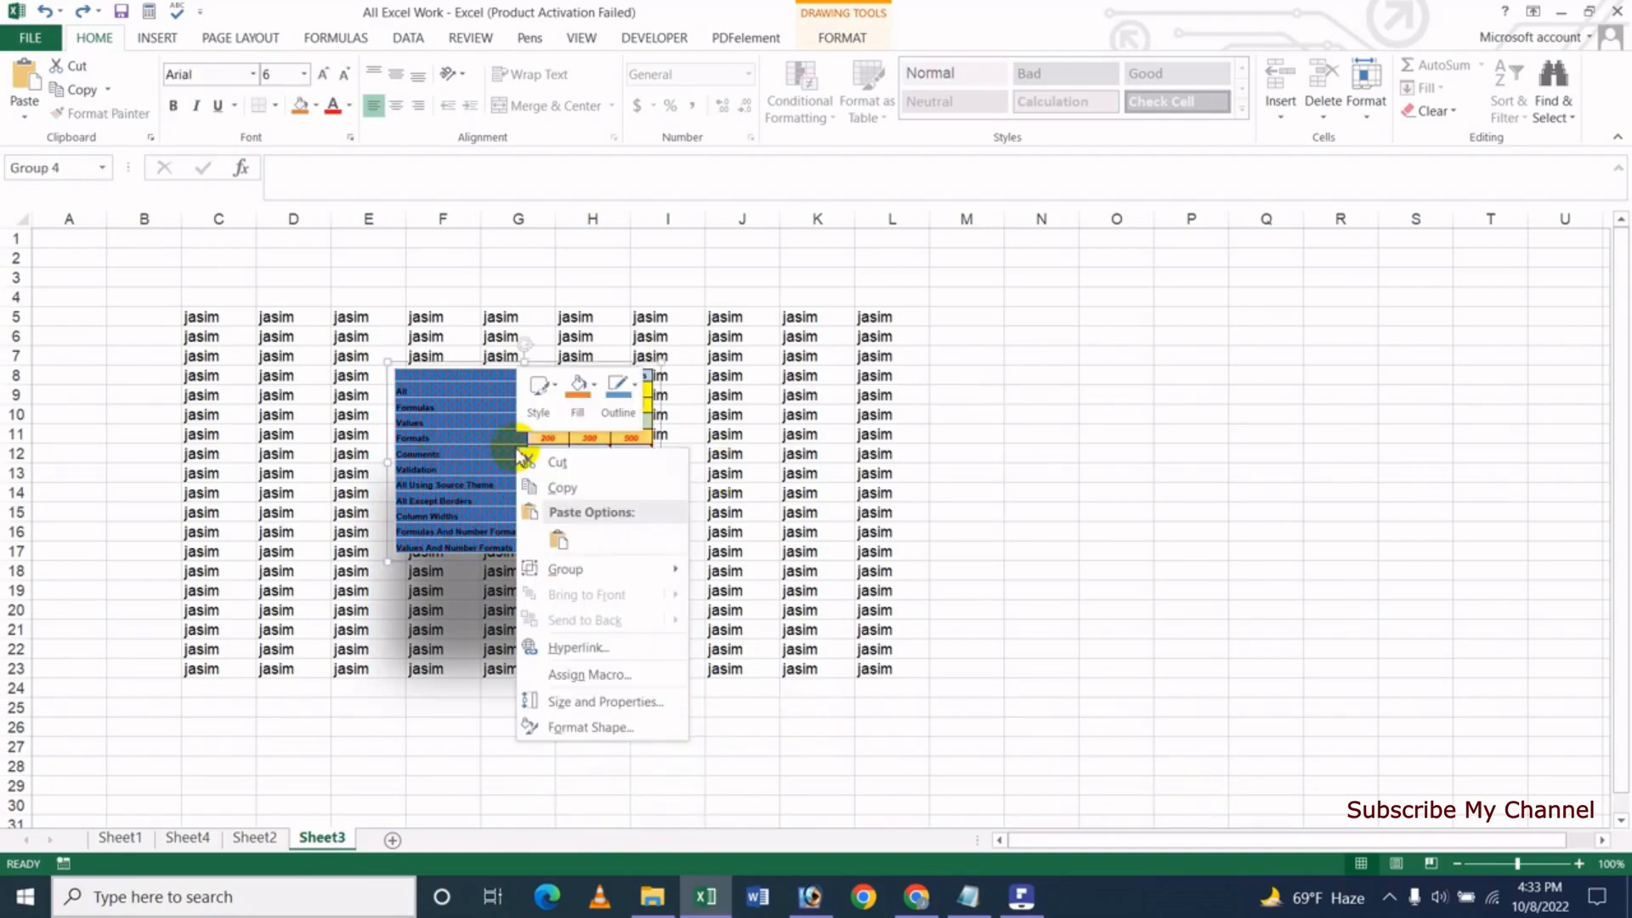
{"action": "mouse_move", "coordinate": [602, 575]}
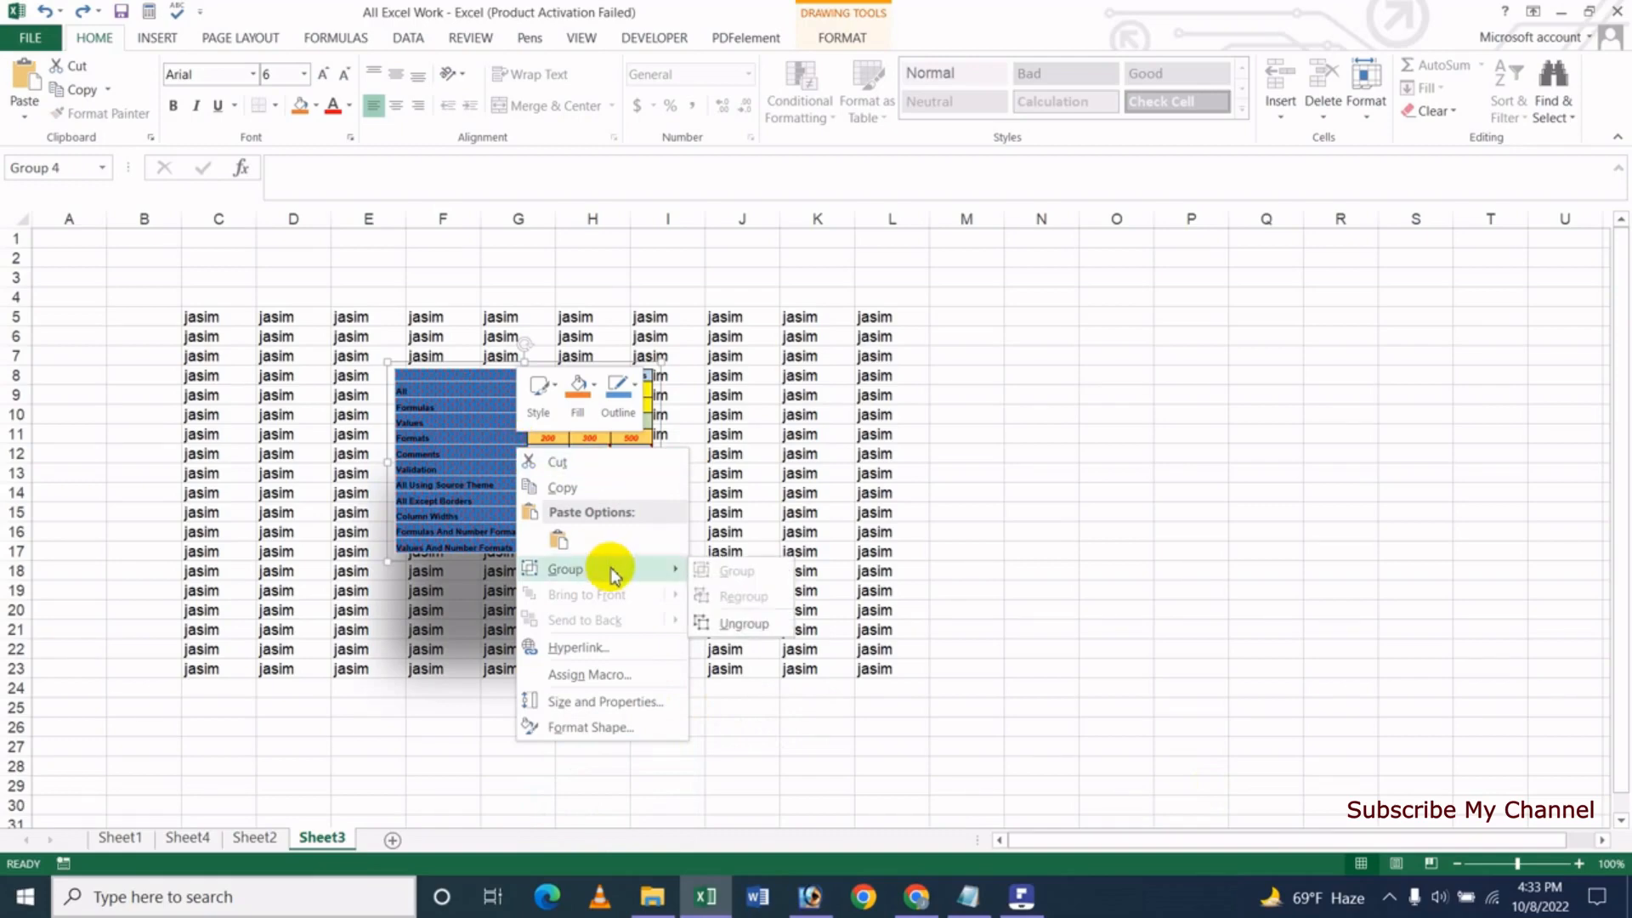
{"action": "left_click", "coordinate": [745, 624]}
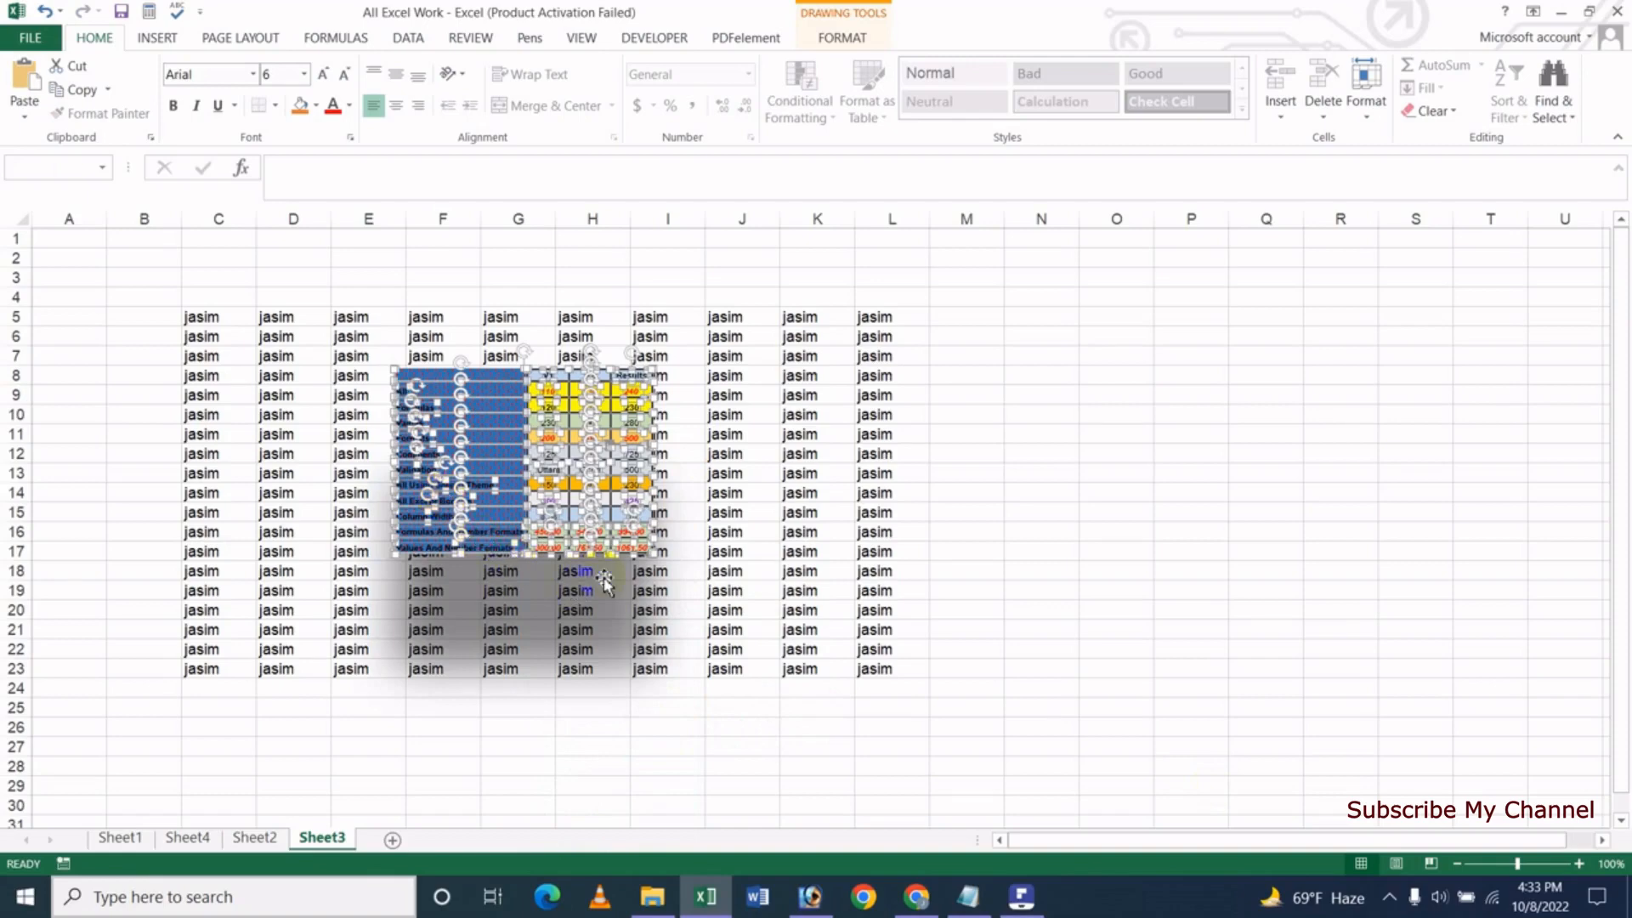
{"action": "left_click", "coordinate": [984, 554]}
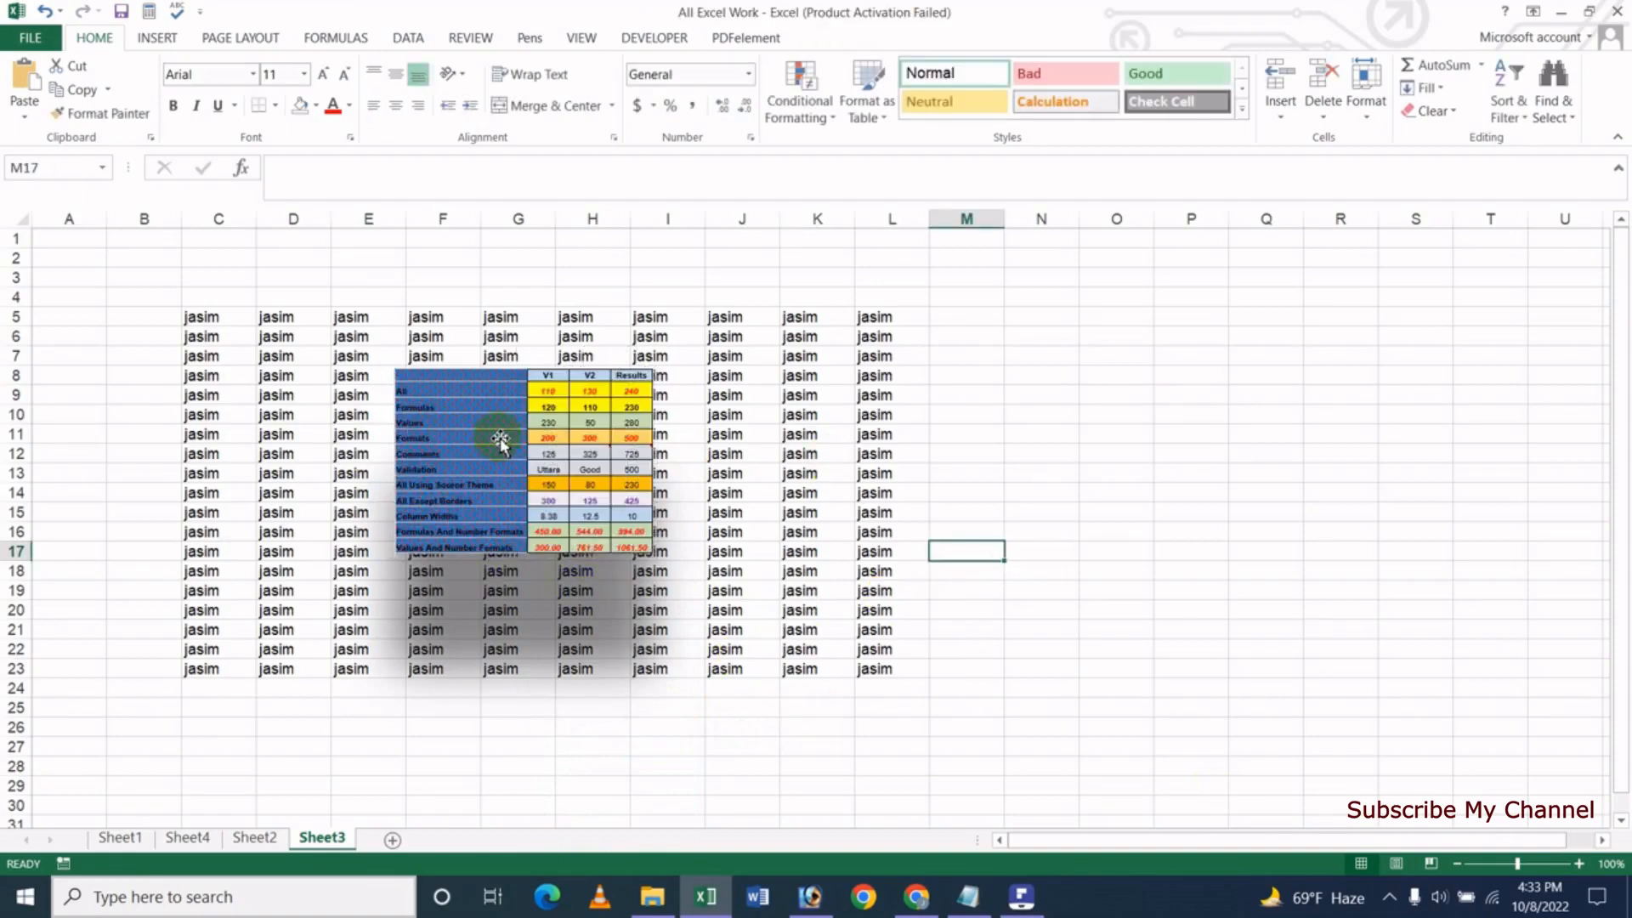
Regroup the table's separate shapes into one object and move it slightly right and down.
{"action": "right_click", "coordinate": [500, 440]}
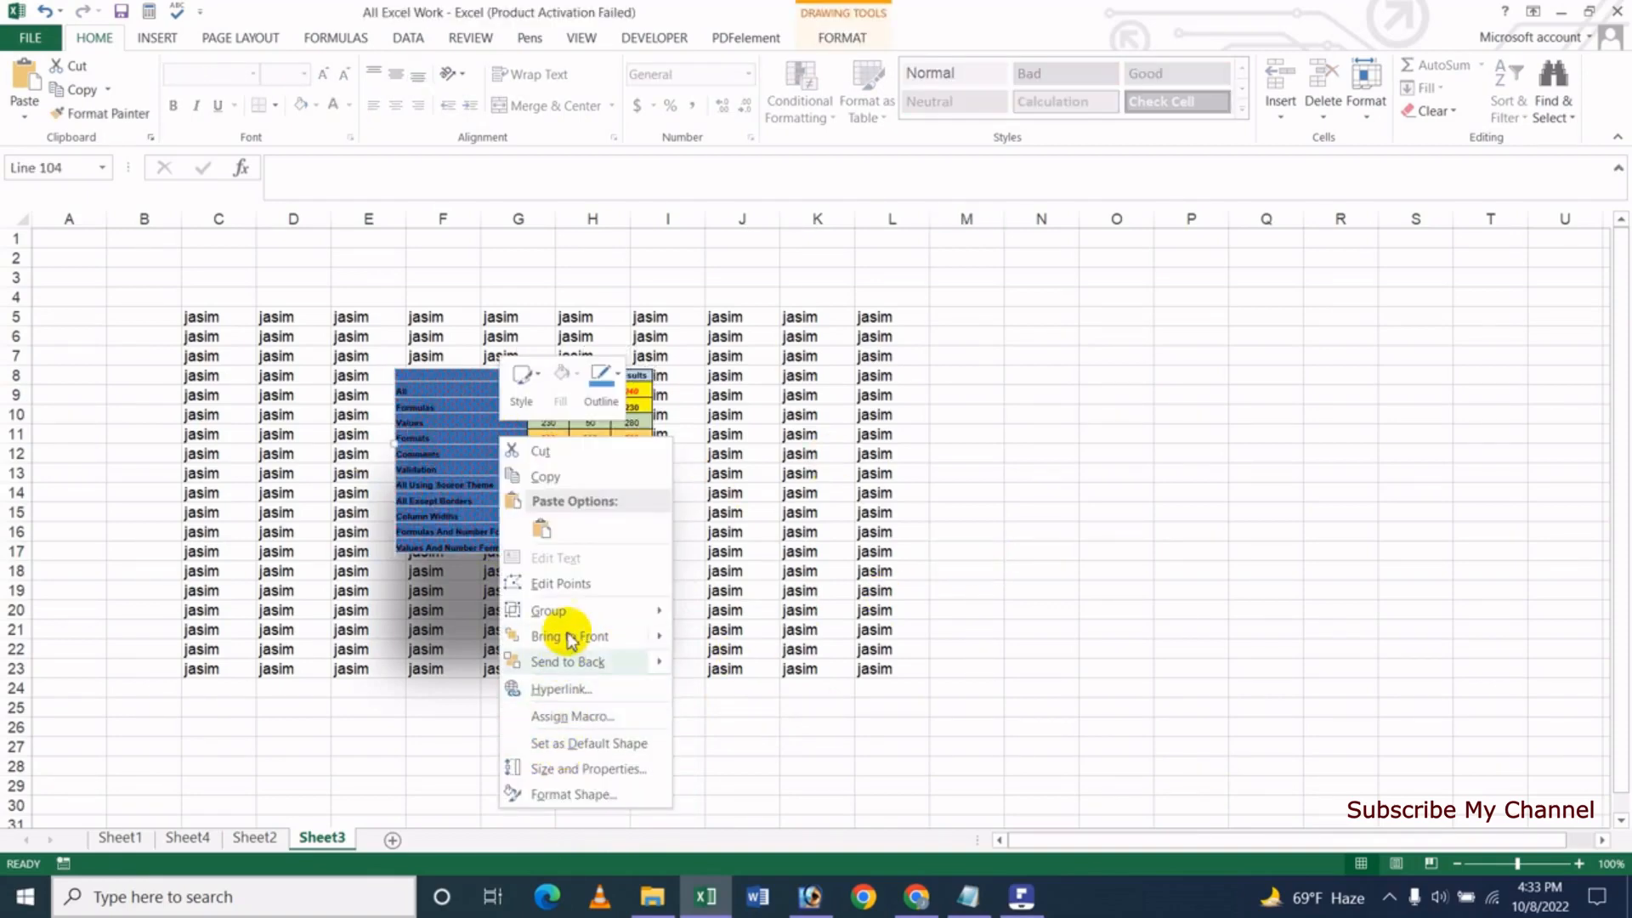
{"action": "mouse_move", "coordinate": [563, 613]}
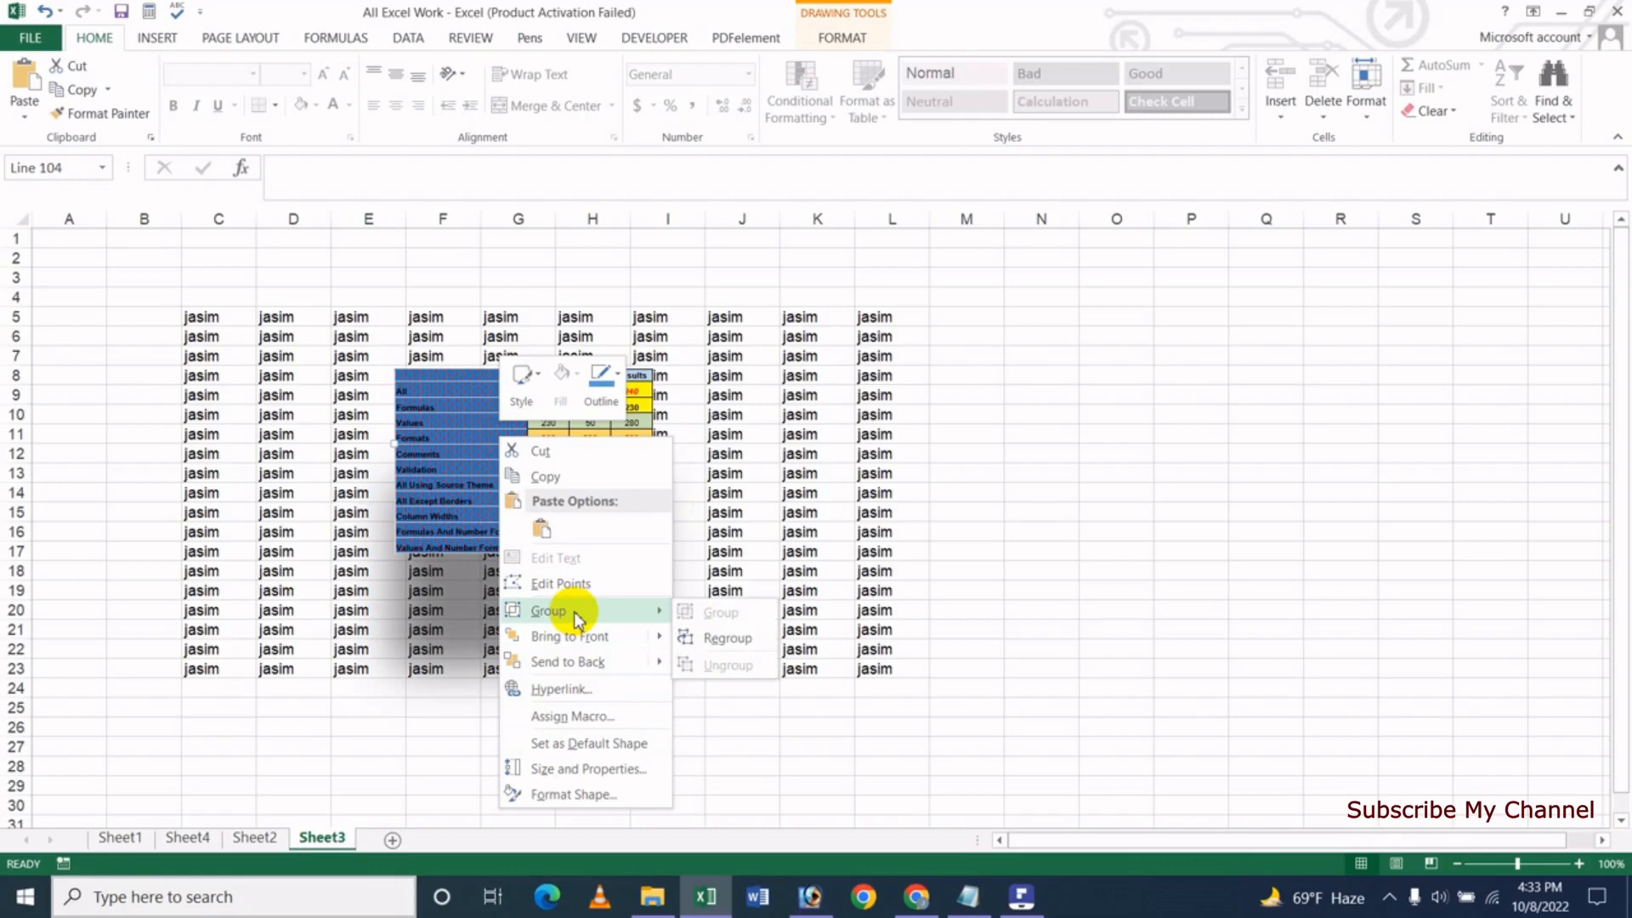
{"action": "left_click", "coordinate": [747, 643]}
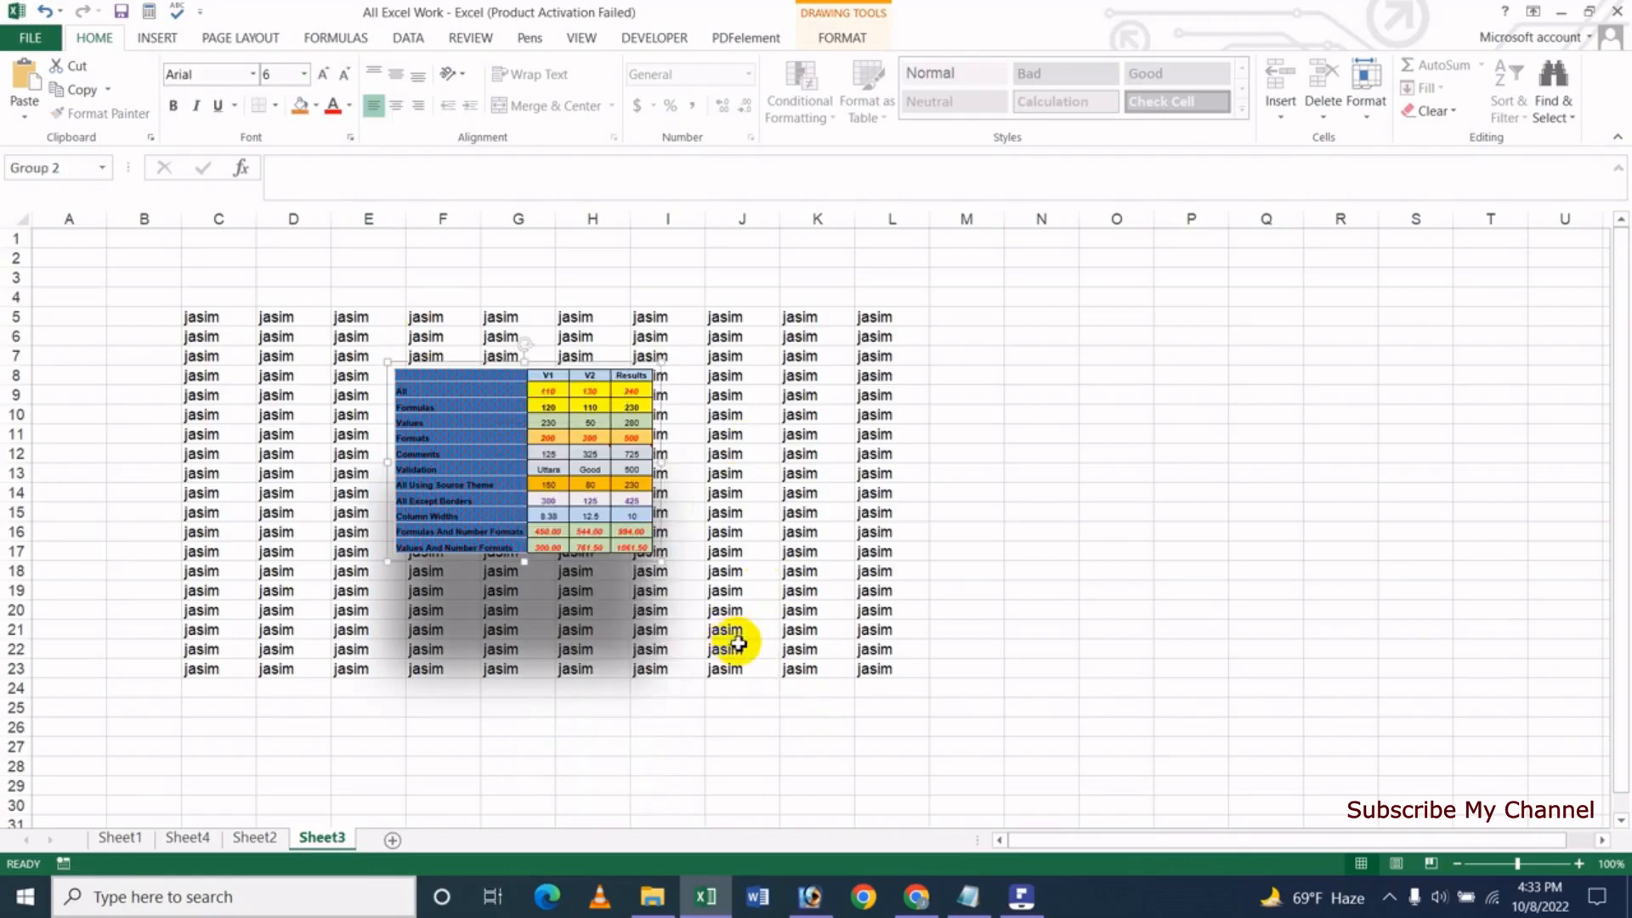
{"action": "left_click", "coordinate": [1066, 480]}
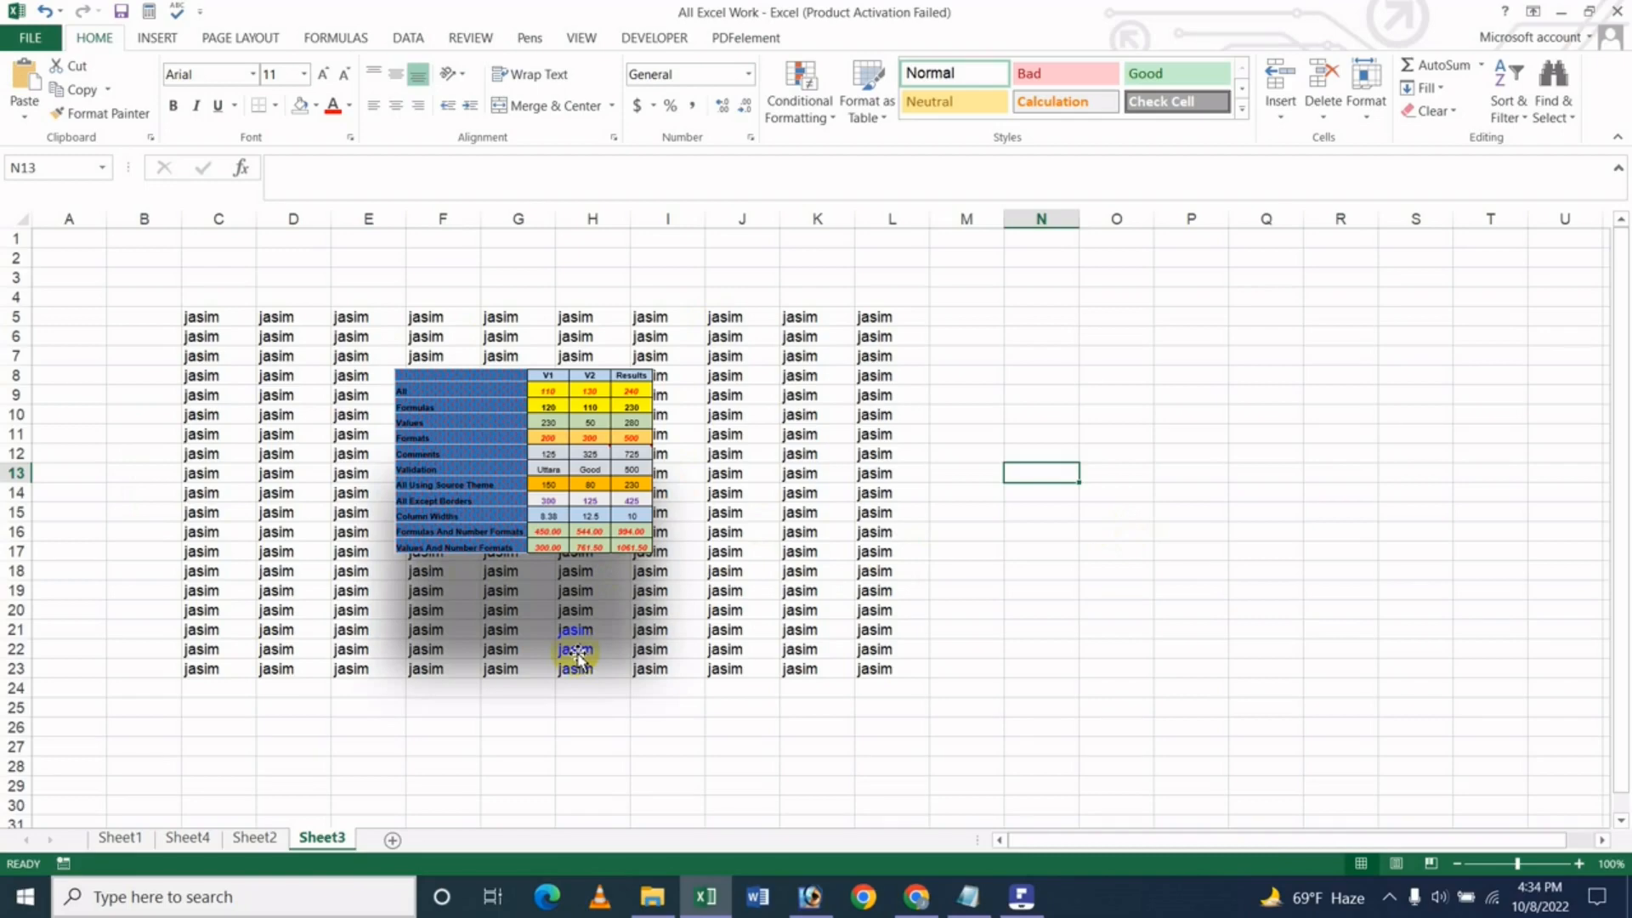
{"action": "mouse_move", "coordinate": [513, 441]}
{"action": "left_mouse_down"}
{"action": "mouse_move", "coordinate": [550, 431]}
{"action": "mouse_move", "coordinate": [621, 587]}
{"action": "mouse_move", "coordinate": [510, 398]}
{"action": "mouse_move", "coordinate": [494, 527]}
{"action": "mouse_move", "coordinate": [541, 455]}
{"action": "left_mouse_up"}
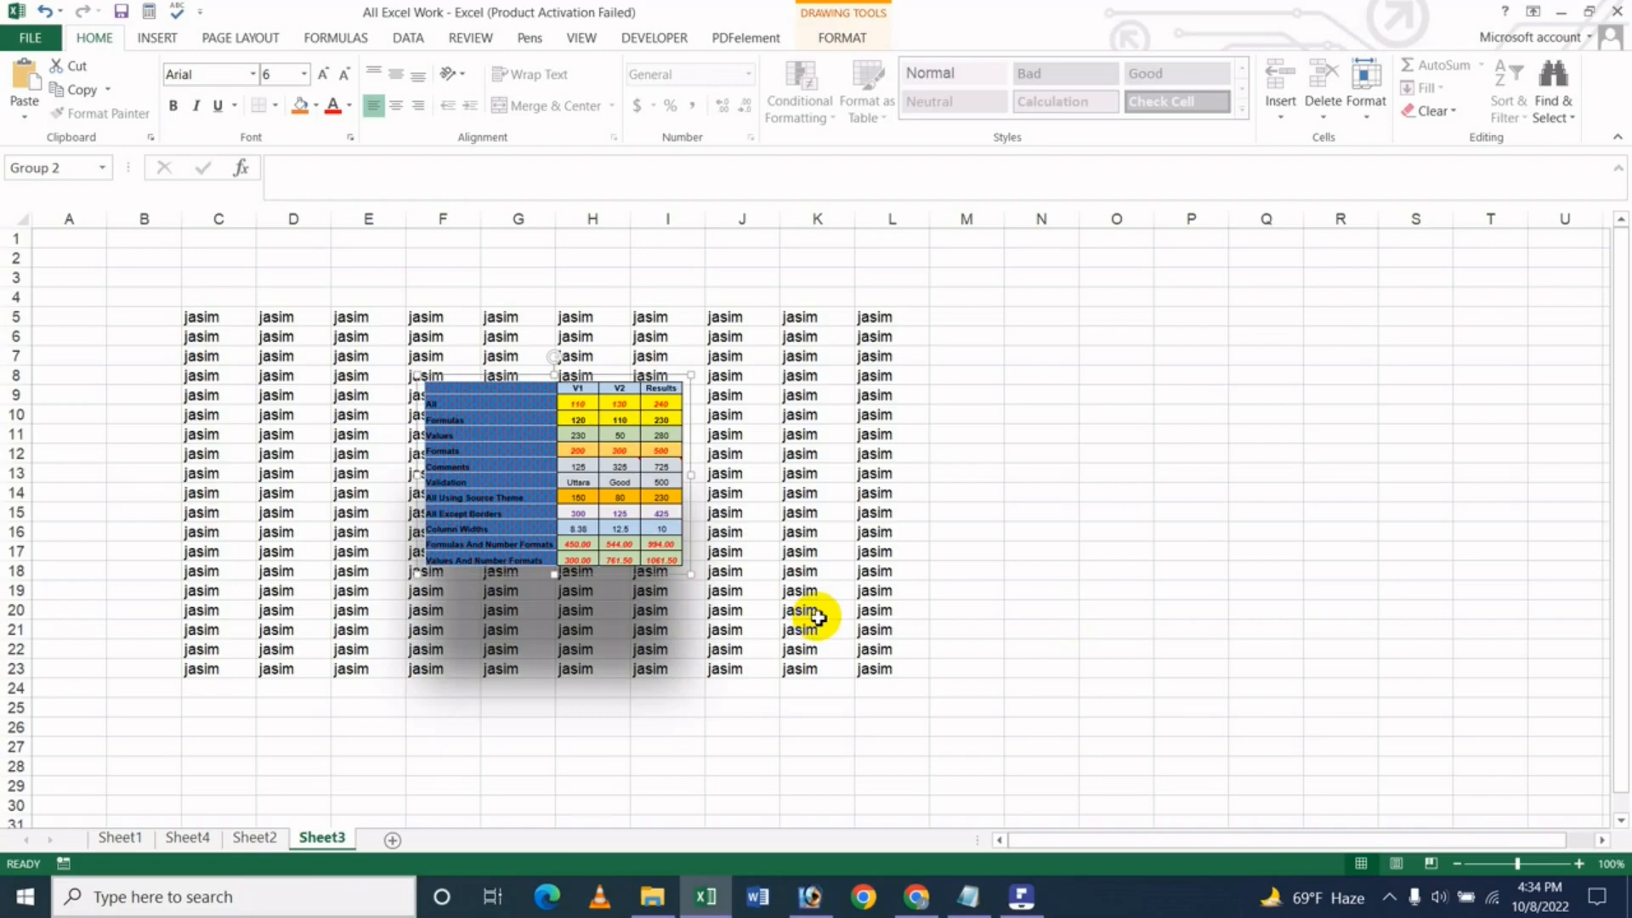
Switch to the Chrome window showing the JK Update Technology channel's videos on YouTube.
{"action": "left_click", "coordinate": [917, 897]}
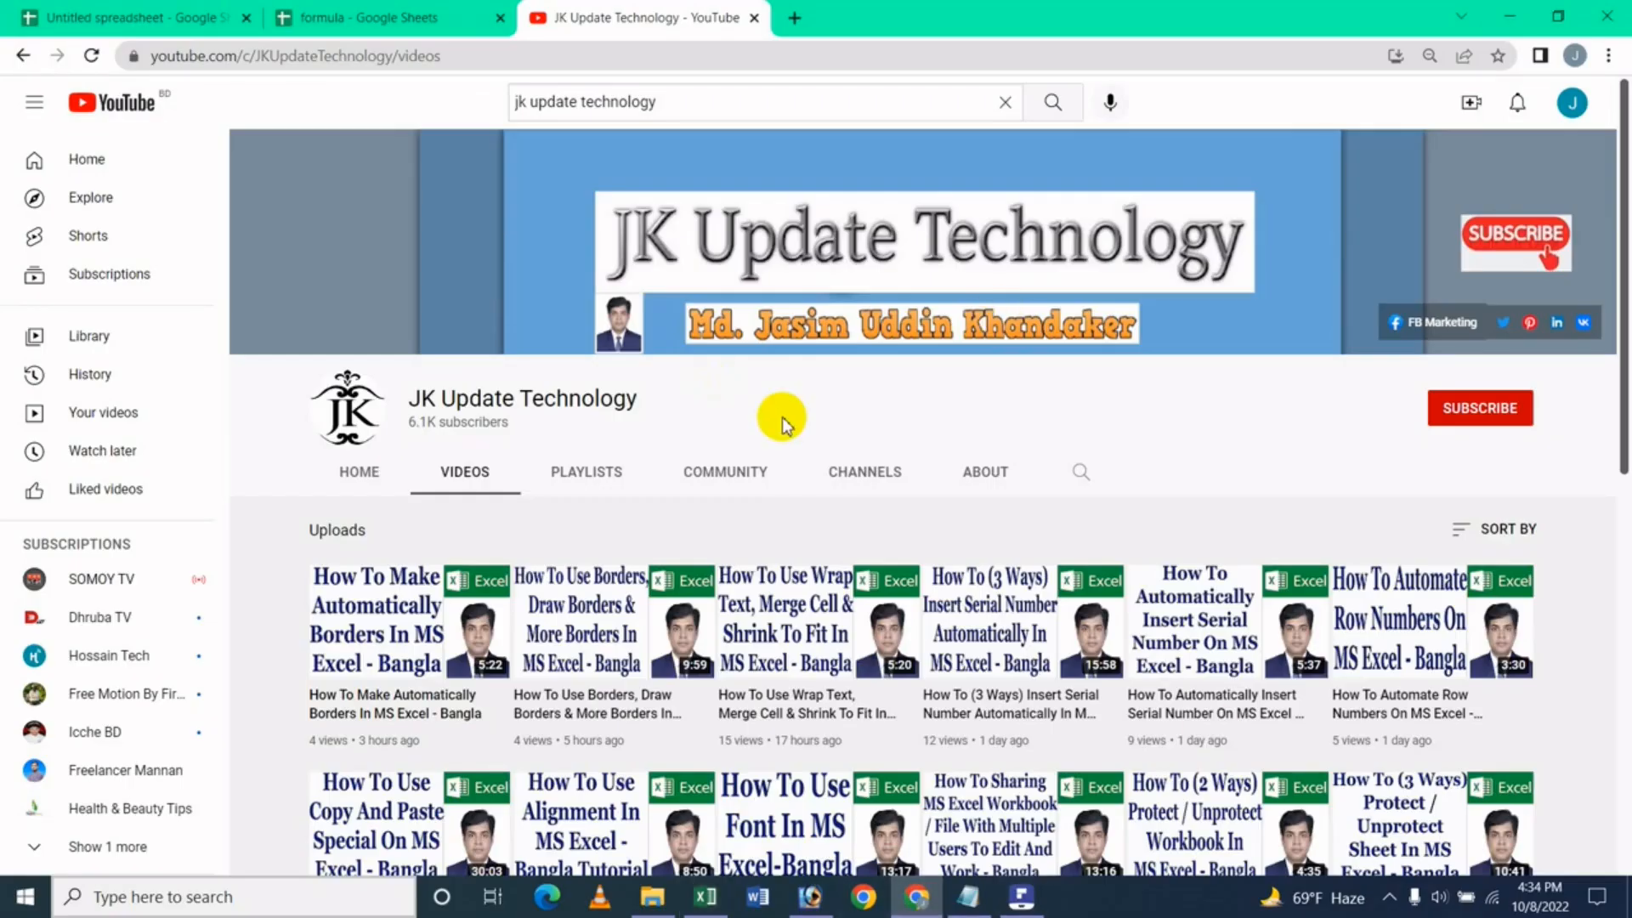